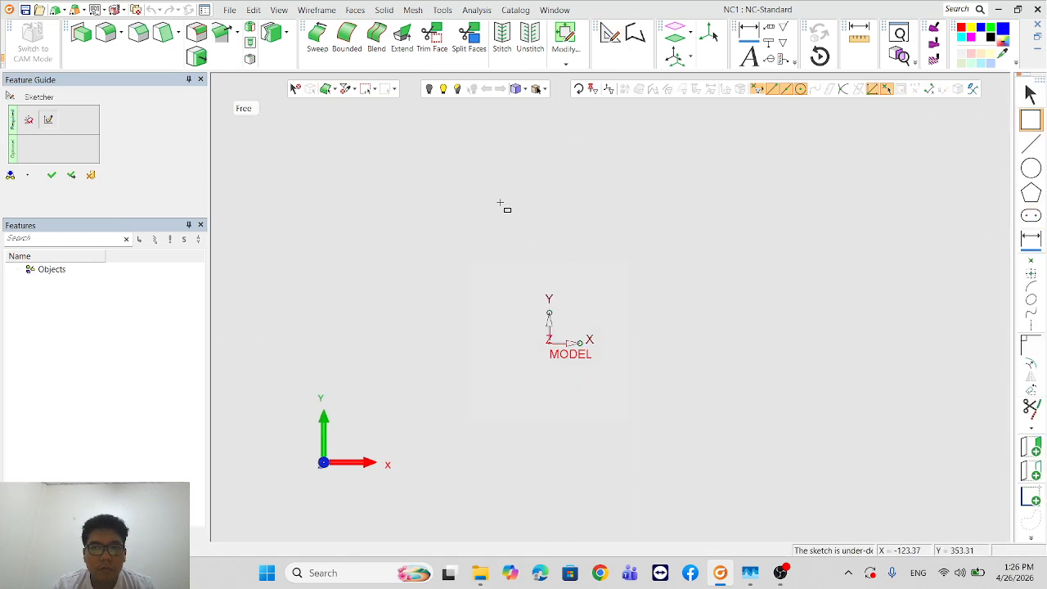
Step: Sketch a rectangle 300 mm high and 300 mm wide centred on the origin and finish the sketch
left_click(245, 109)
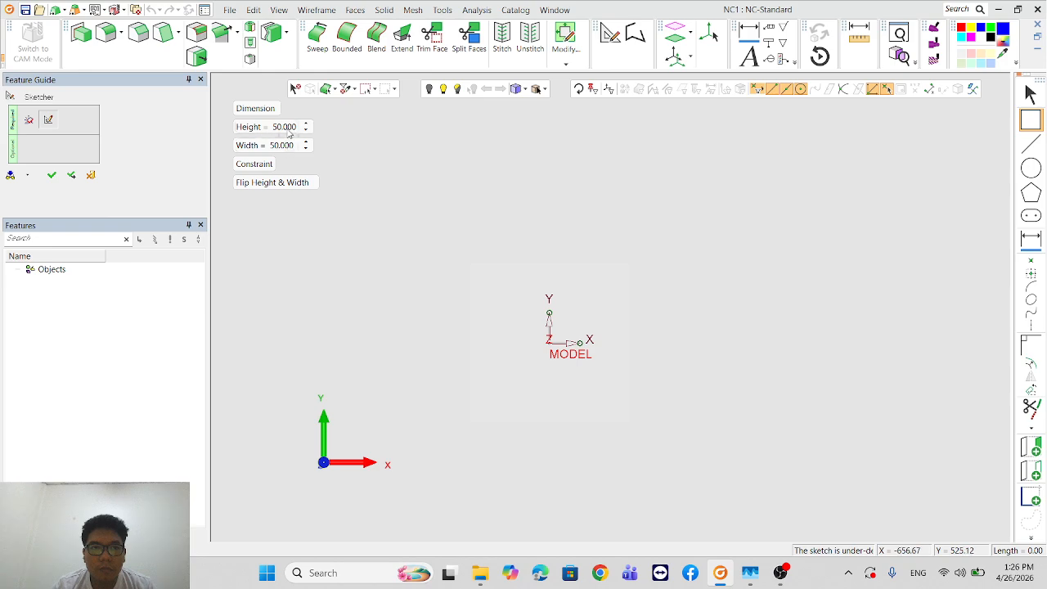
double_click(282, 128)
type("3")
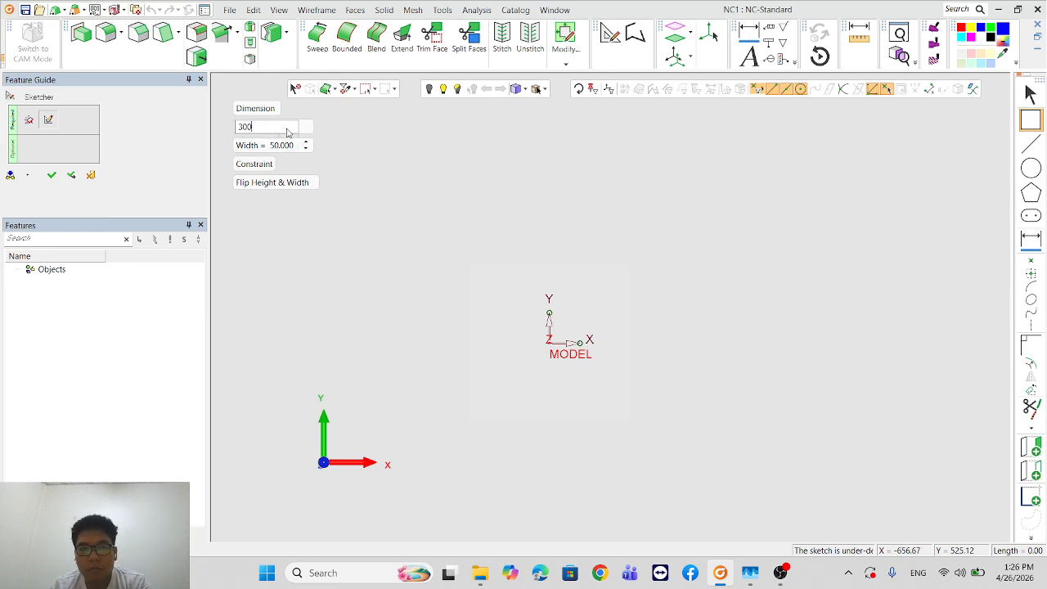
key("Return")
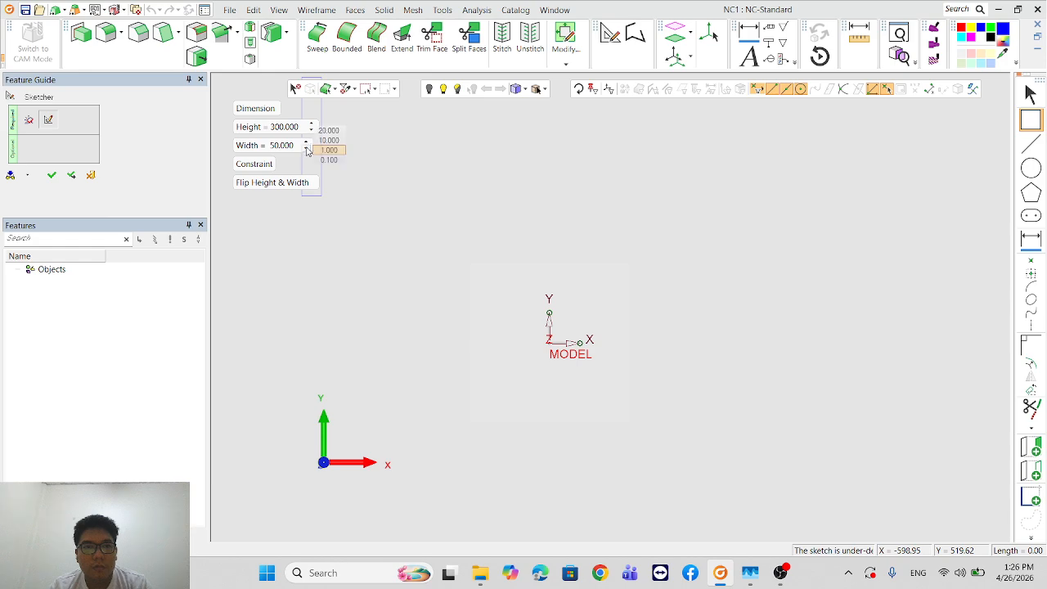
left_click(294, 150)
type("300")
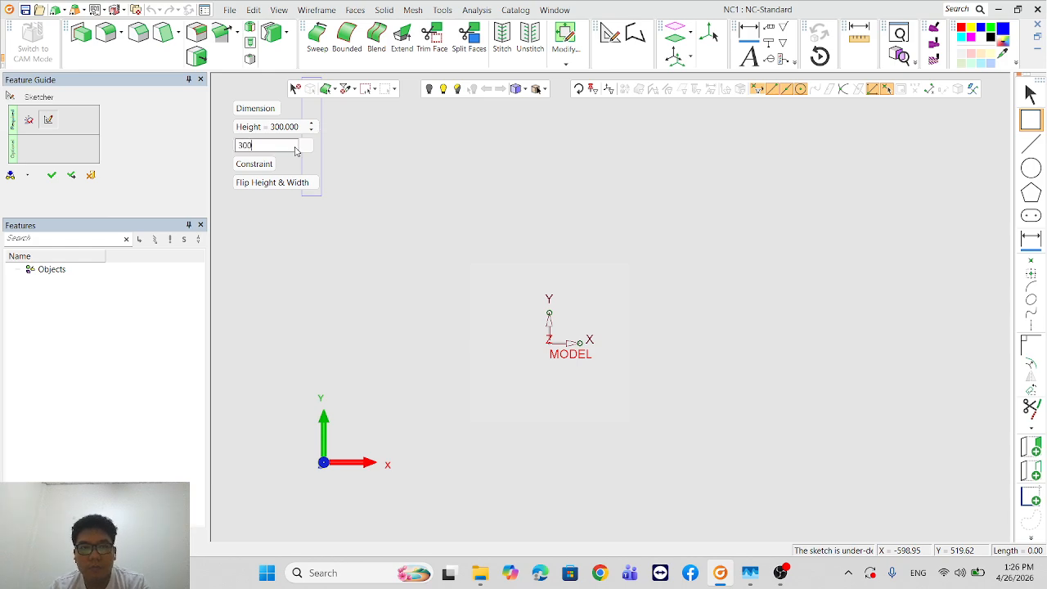
key("Return")
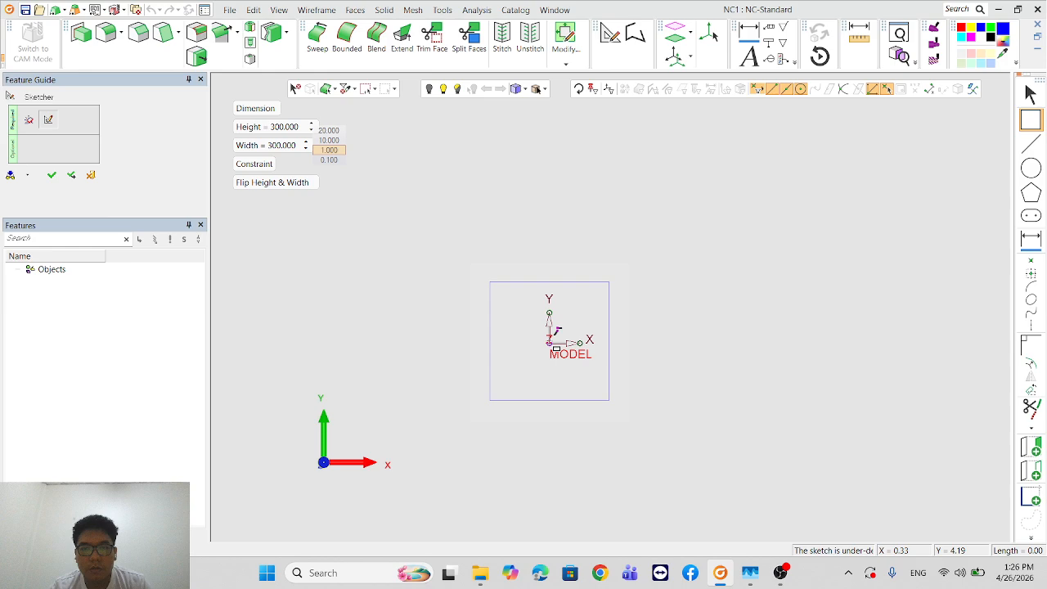
left_click(549, 343)
left_click(51, 175)
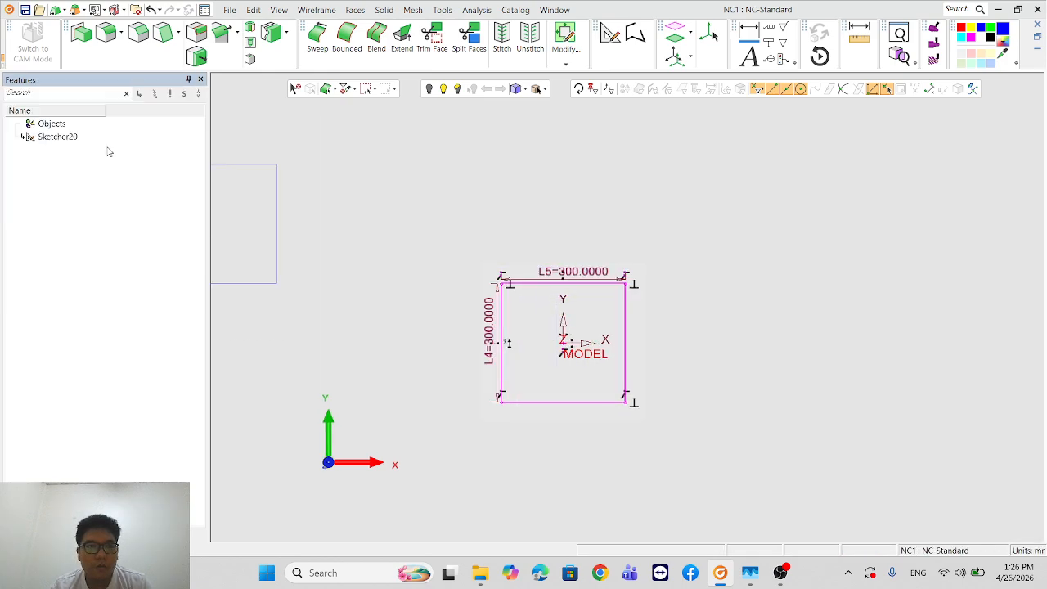
Step: Extrude the square sketch to one side by a delta of 10 mm
left_click(91, 51)
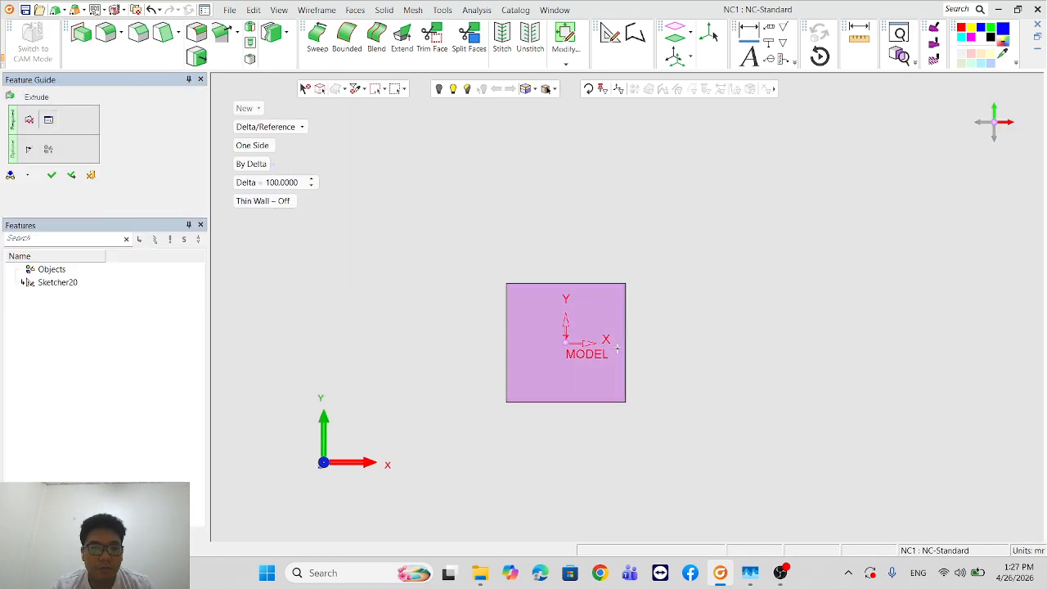
left_click(278, 184)
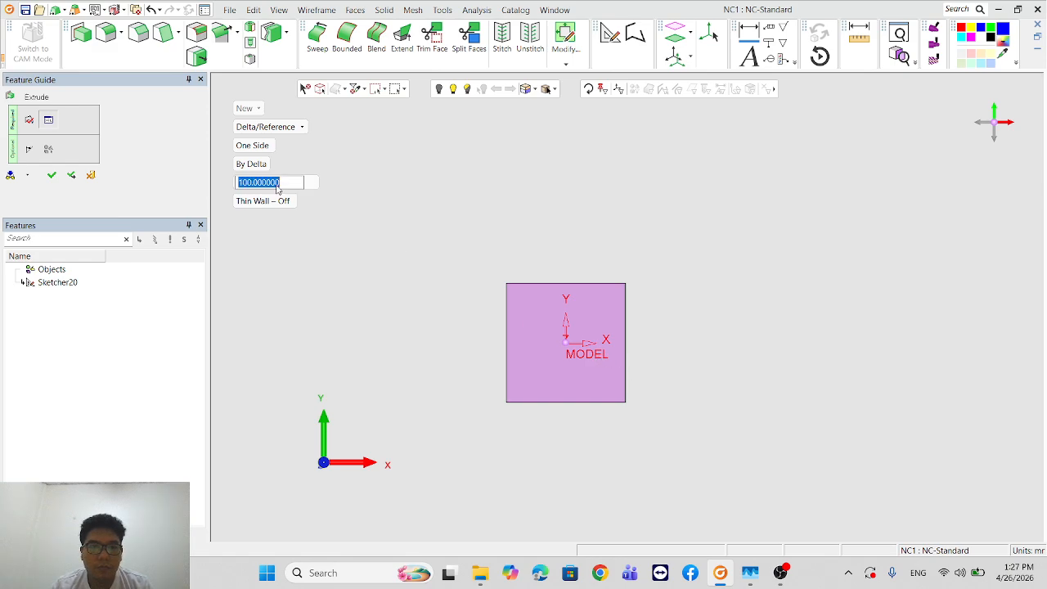
type("10")
key("Return")
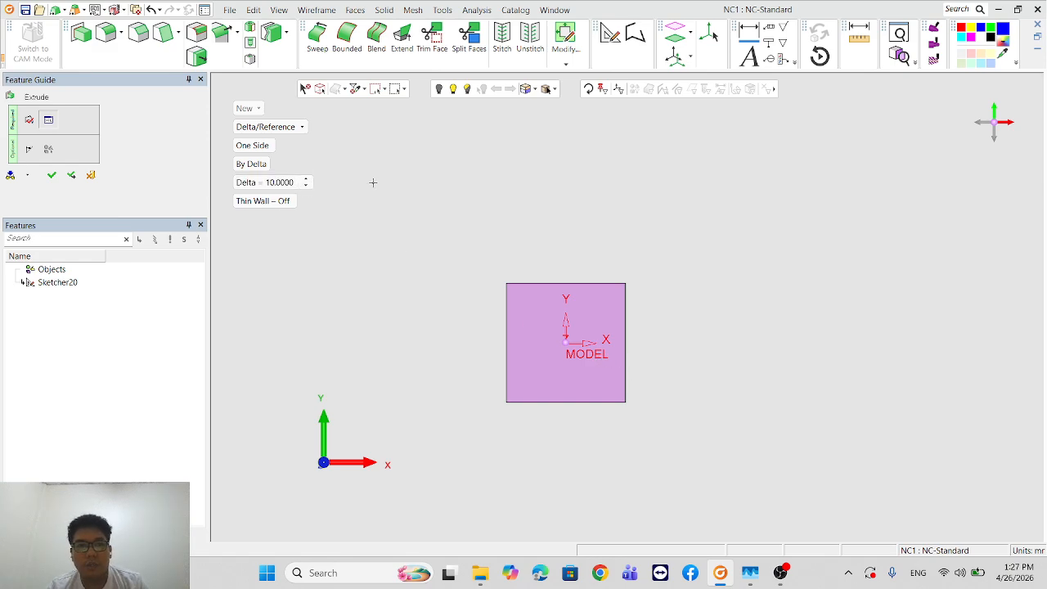
left_click(52, 175)
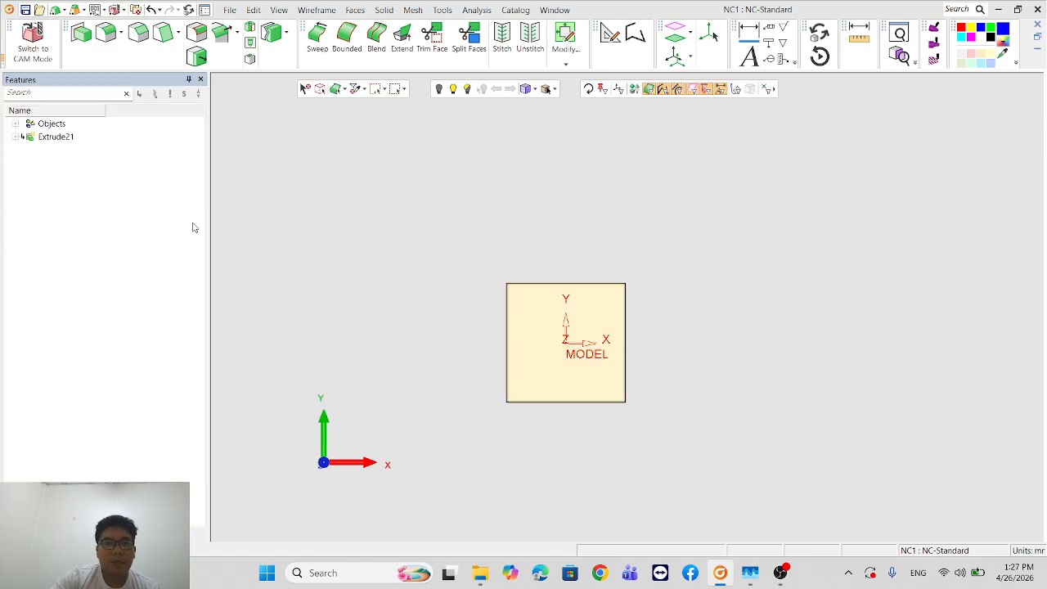
Step: Create a curve text reading "1-500" and "4-69" with an empty line between, keeping the standard font
left_click(328, 11)
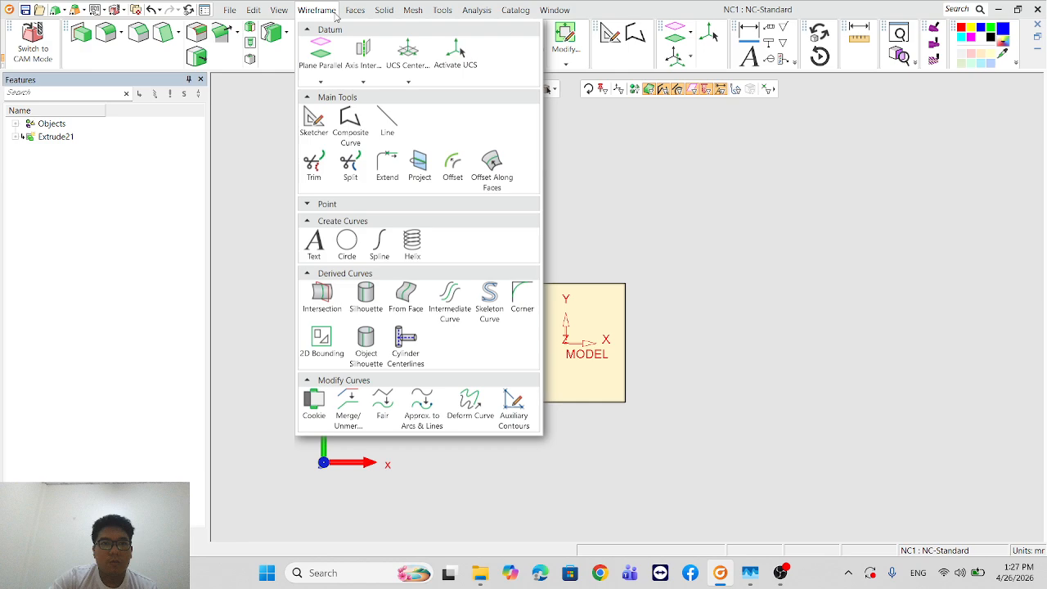
left_click(316, 244)
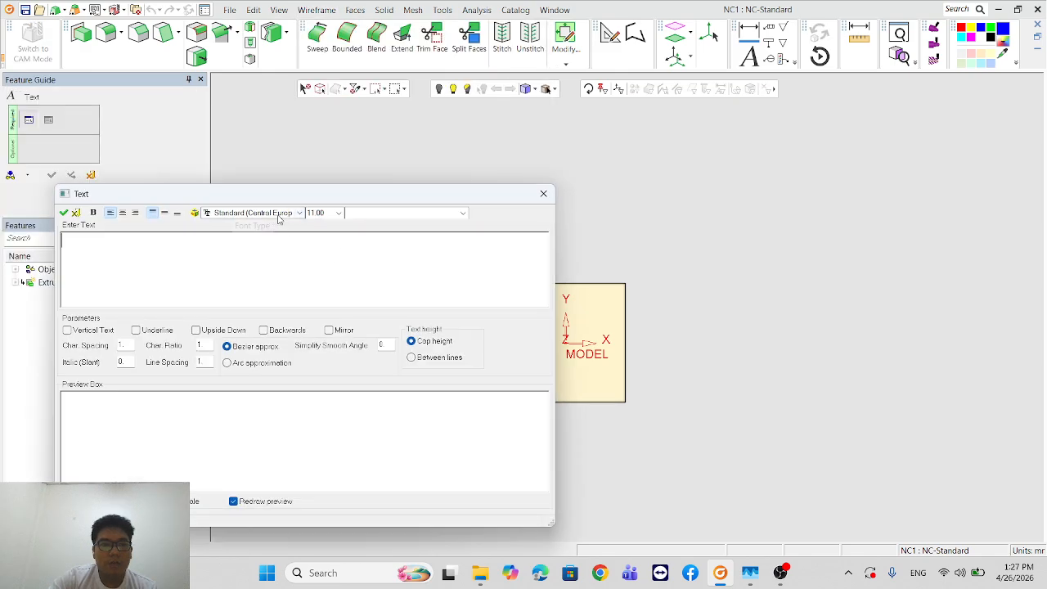
left_click(248, 214)
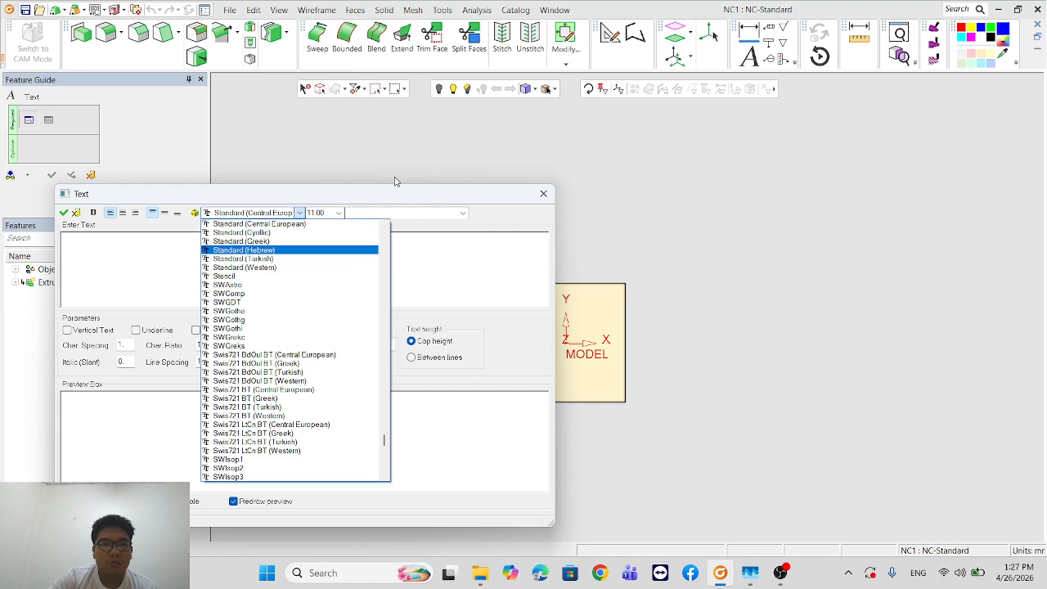
left_click(363, 201)
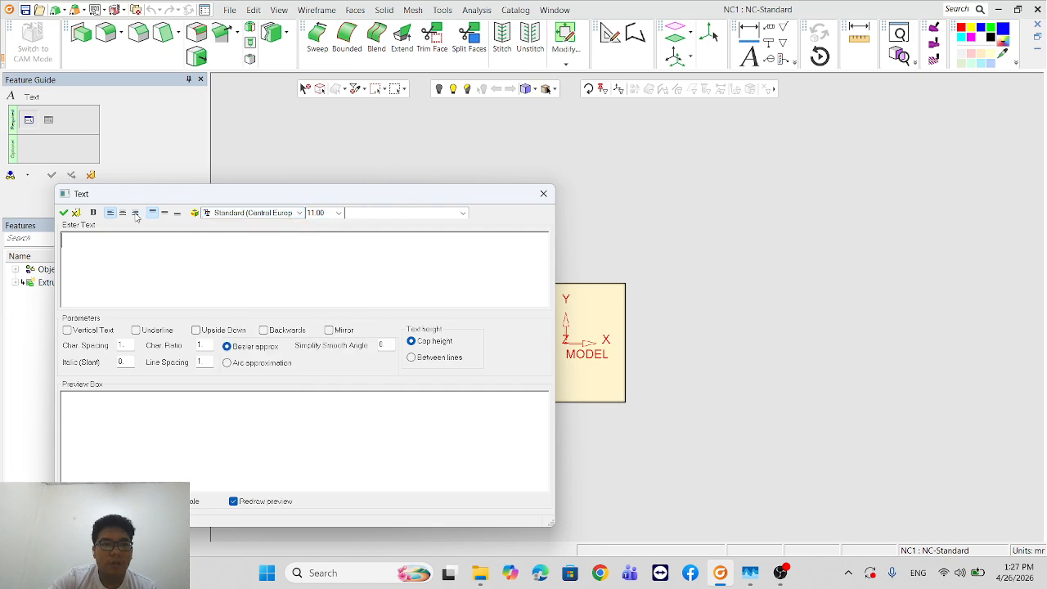
left_click(106, 251)
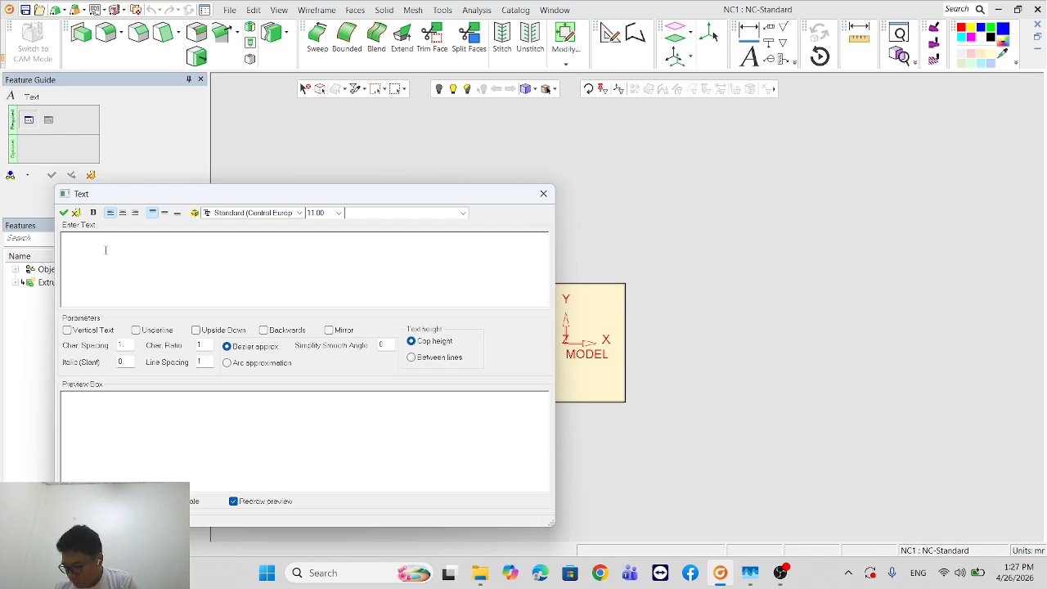
type("1")
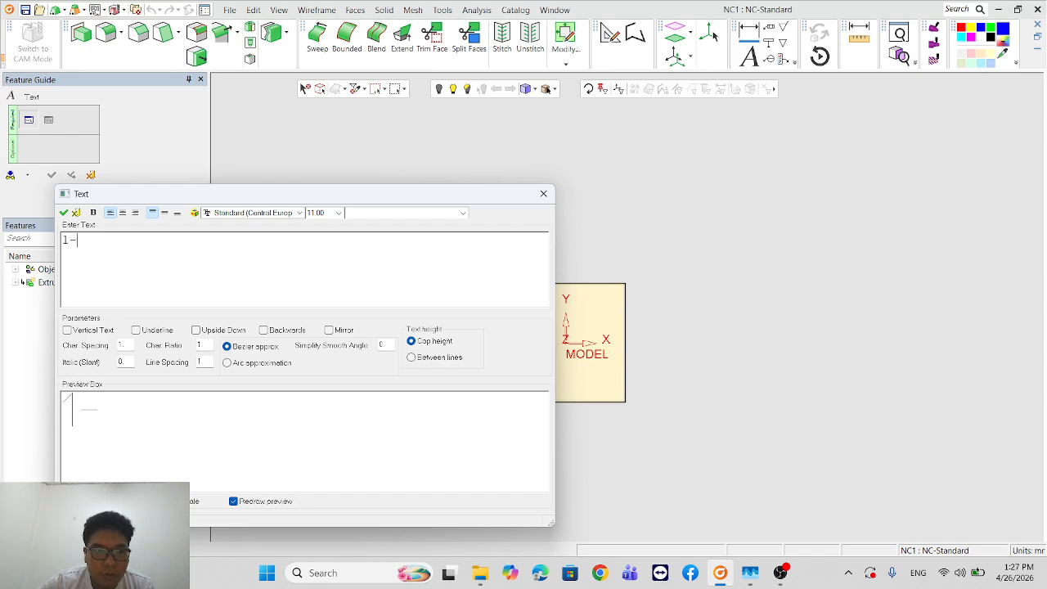
type("-500")
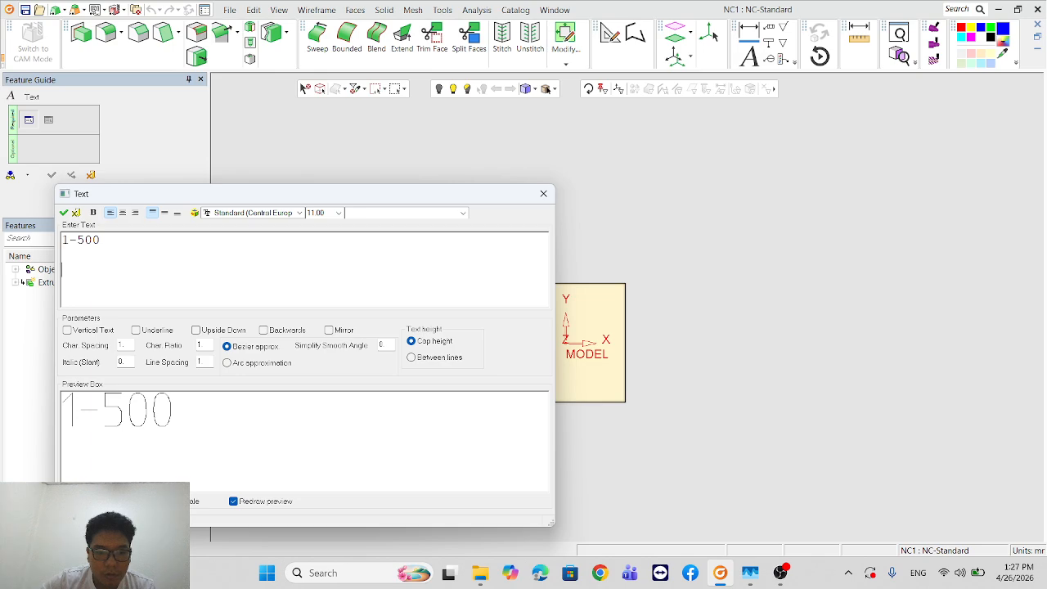
type("4-69")
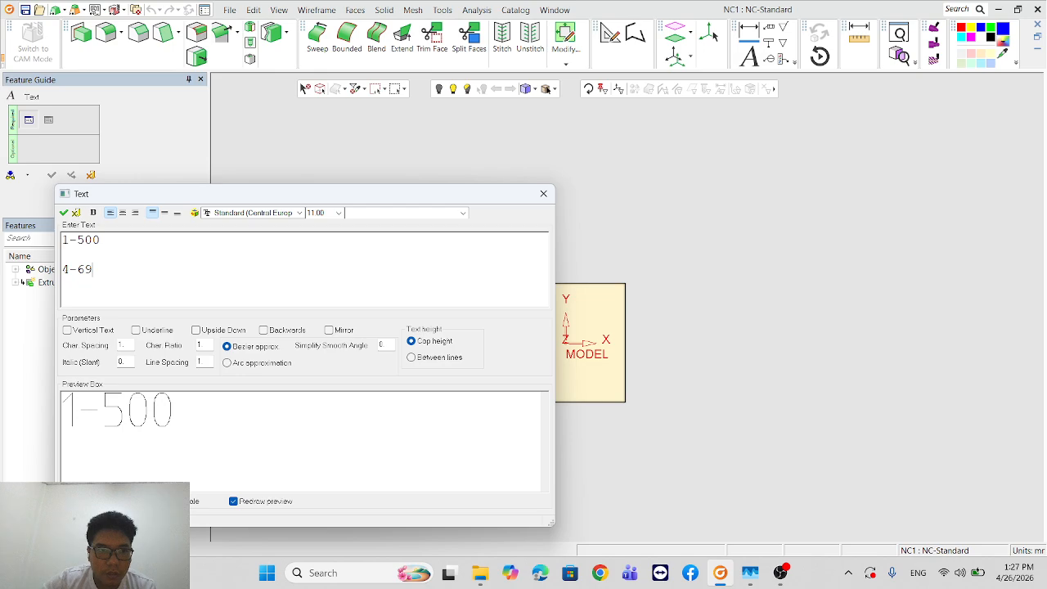
left_click(65, 214)
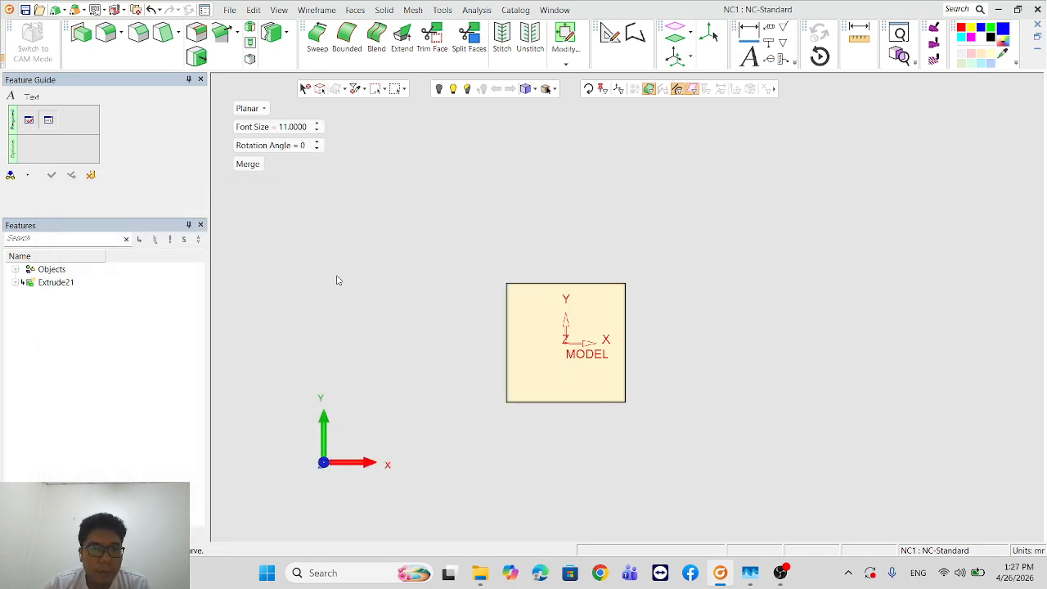
Step: Put the text on the plate's top face and place its start point freely on the face just above the origin
left_click(564, 367)
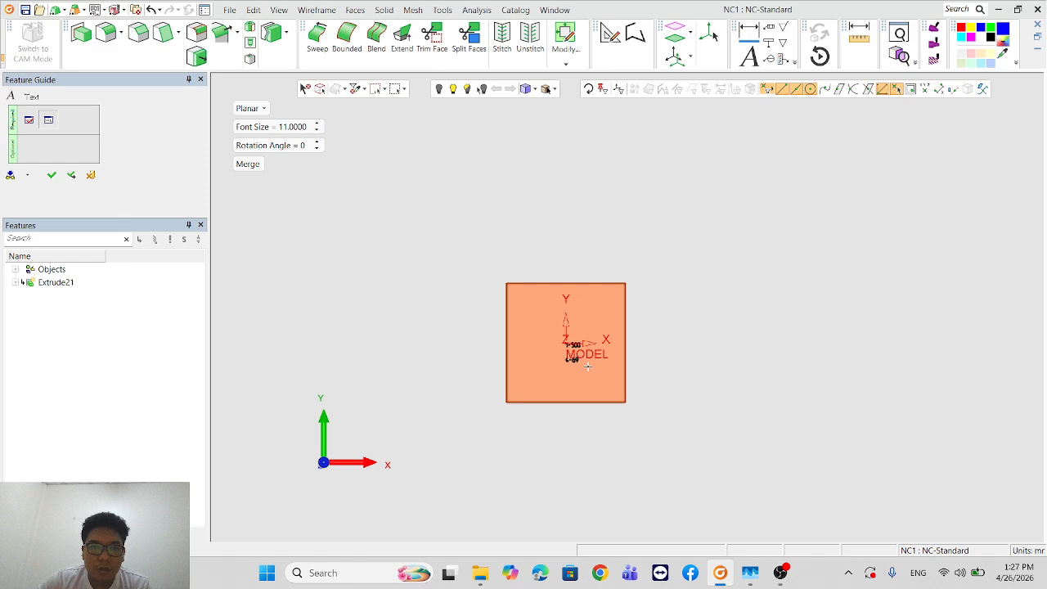
scroll(596, 360, "down", 4)
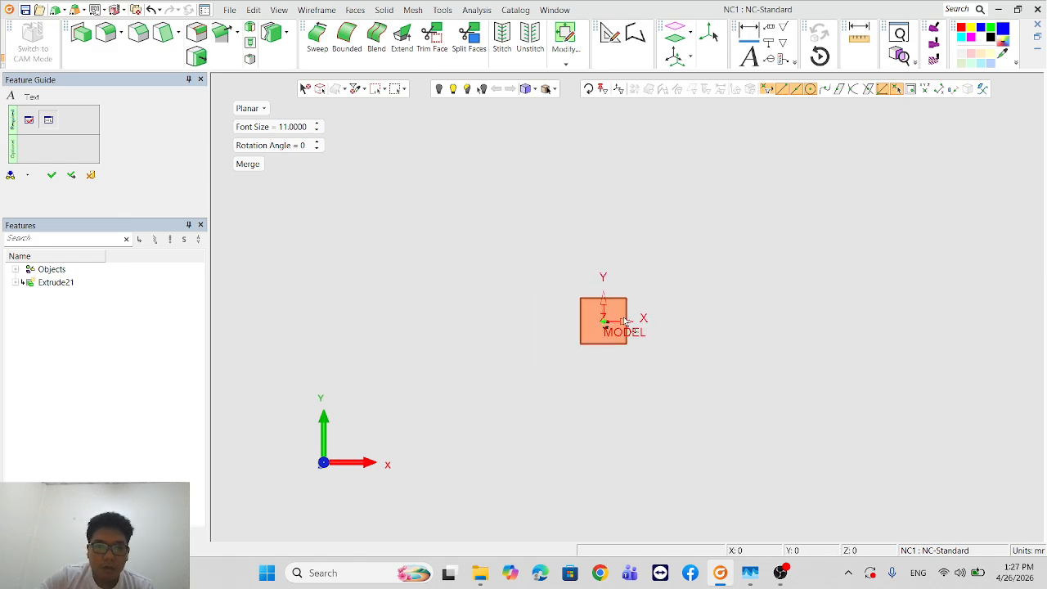
scroll(609, 340, "up", 8)
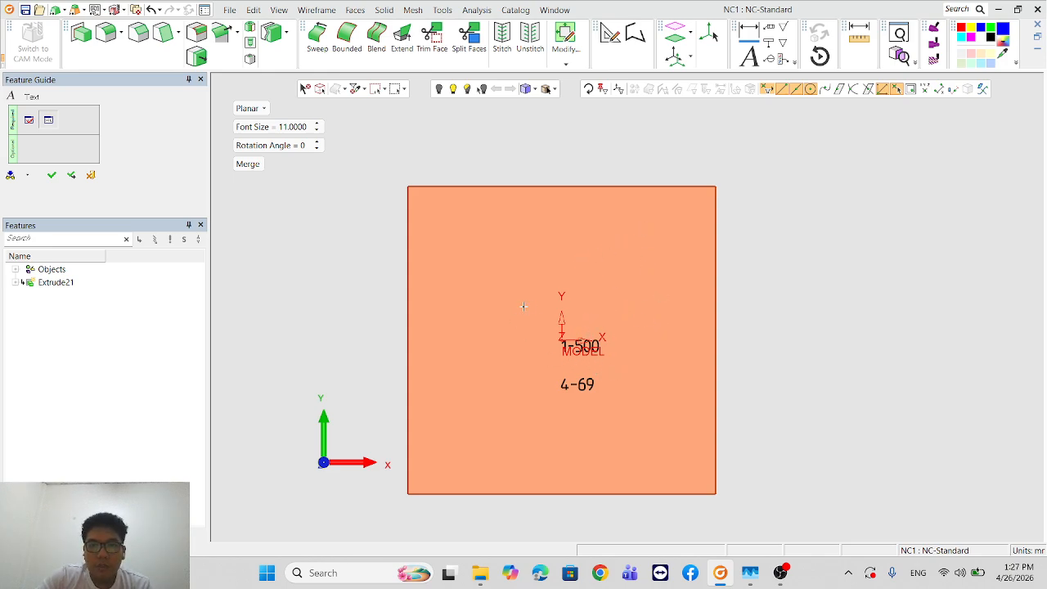
left_click(839, 91)
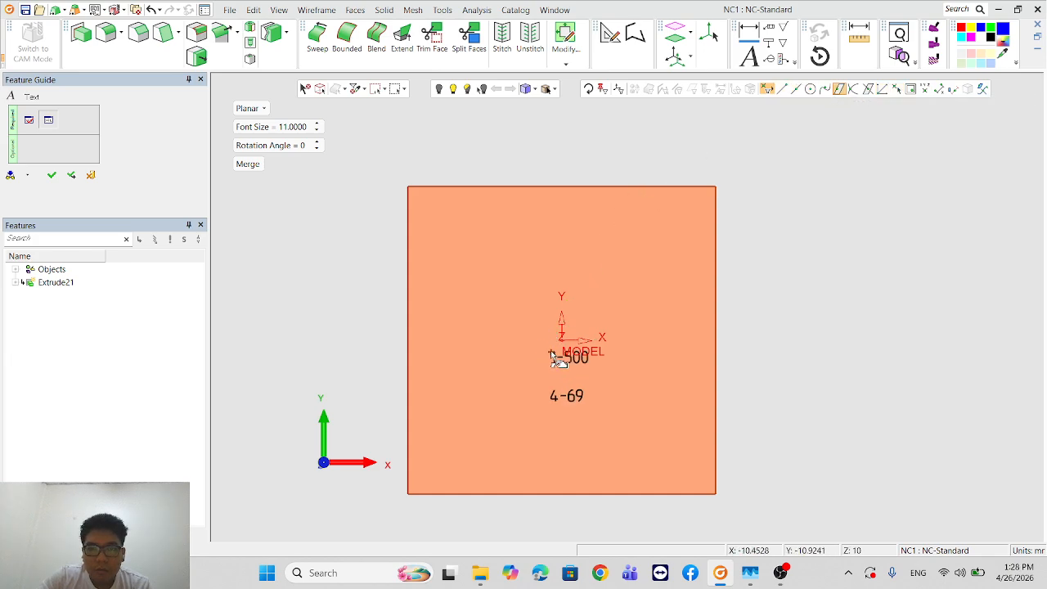
left_click(548, 305)
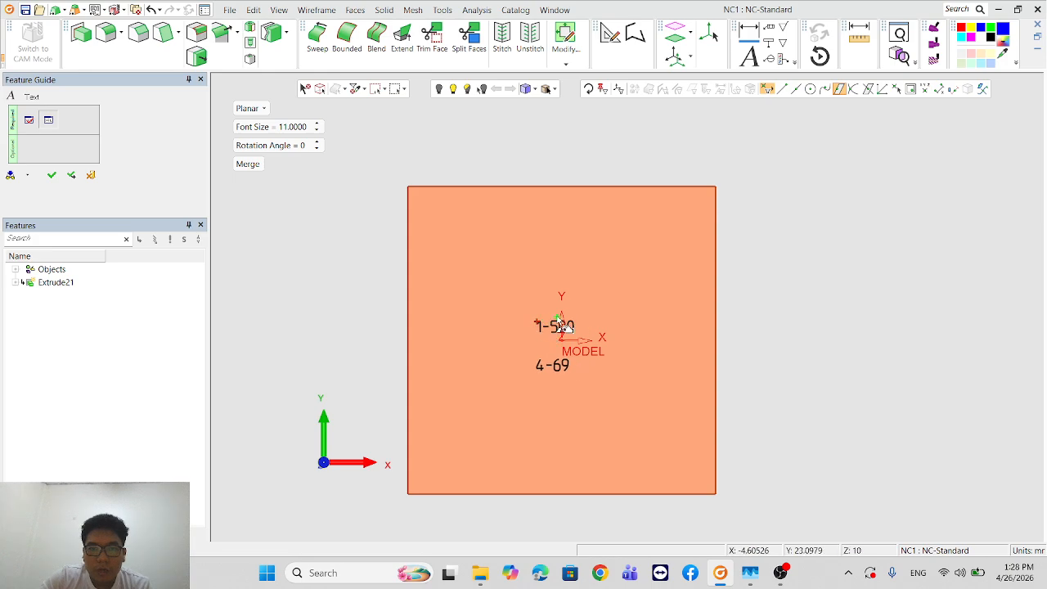
left_click(556, 323)
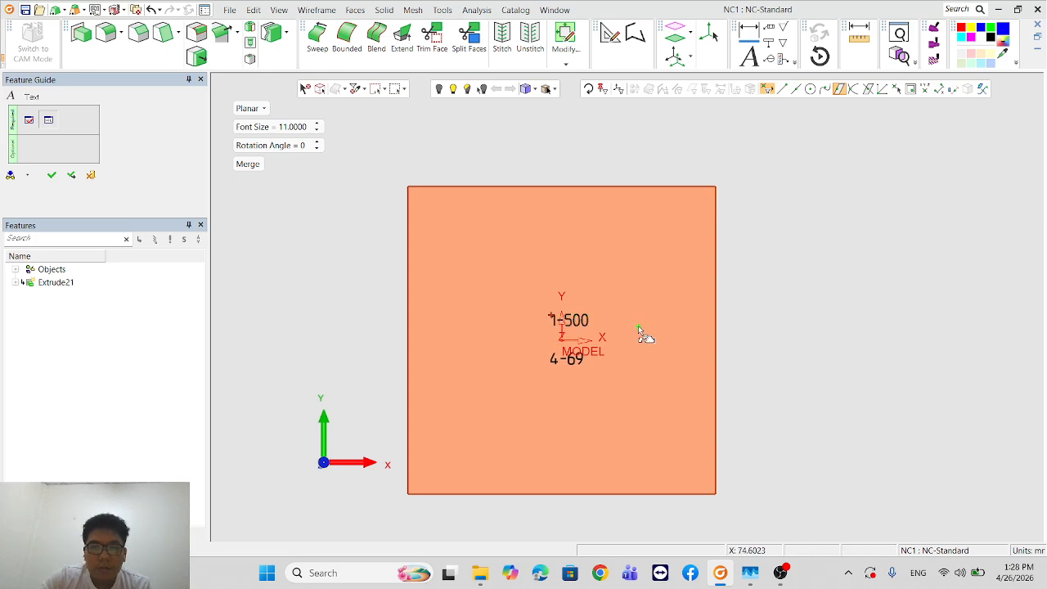
Step: Increase the text's font size to 15
mouse_move(318, 132)
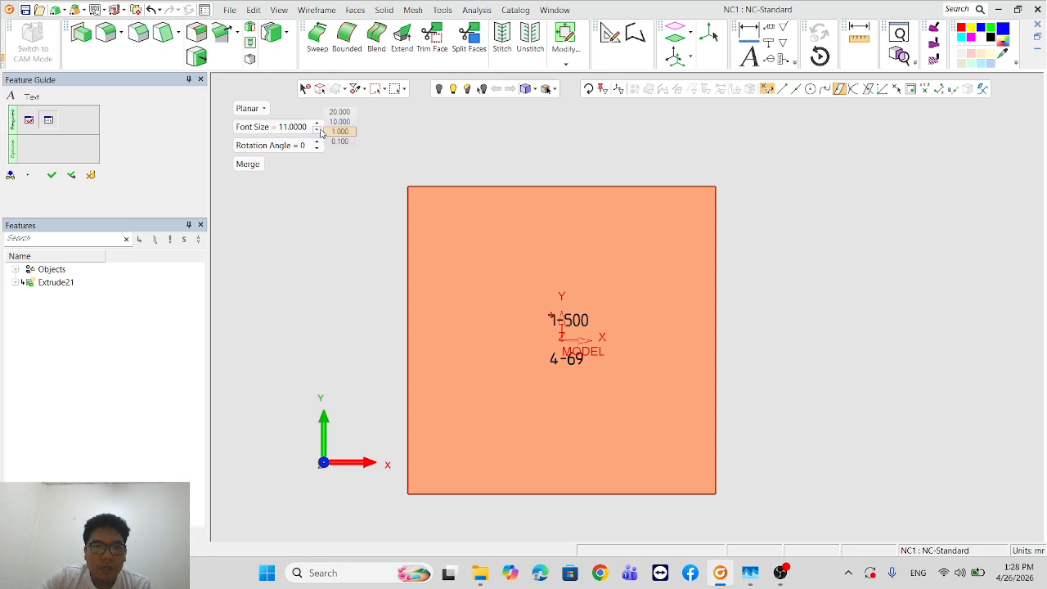
left_click(317, 124)
left_click(317, 124)
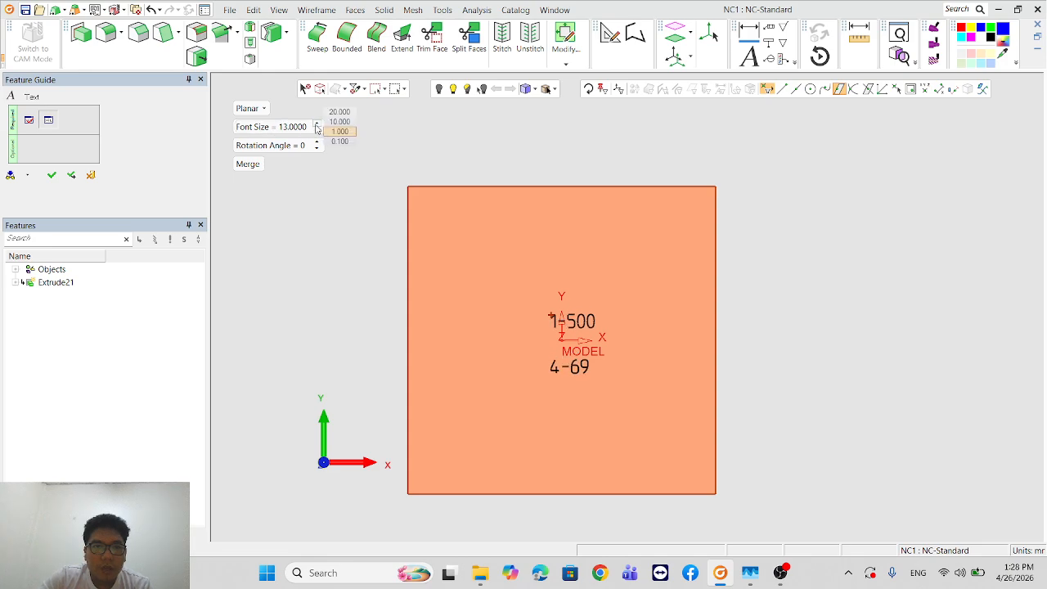
left_click(318, 124)
left_click(317, 124)
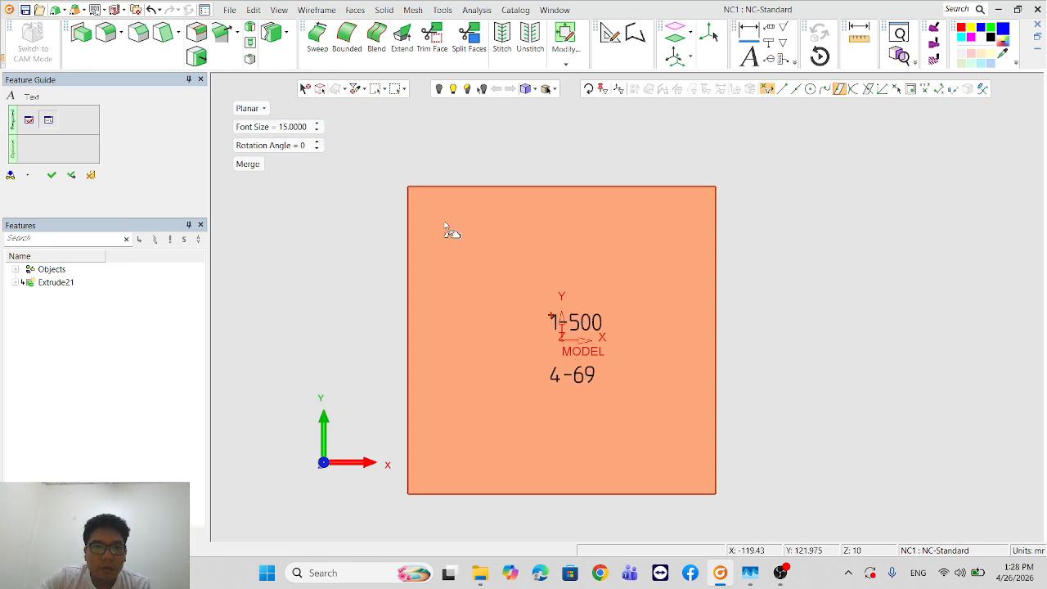
Step: Reposition the enlarged text so it sits roughly centred over the origin, and finish the text feature
left_click(535, 322)
left_click(553, 310)
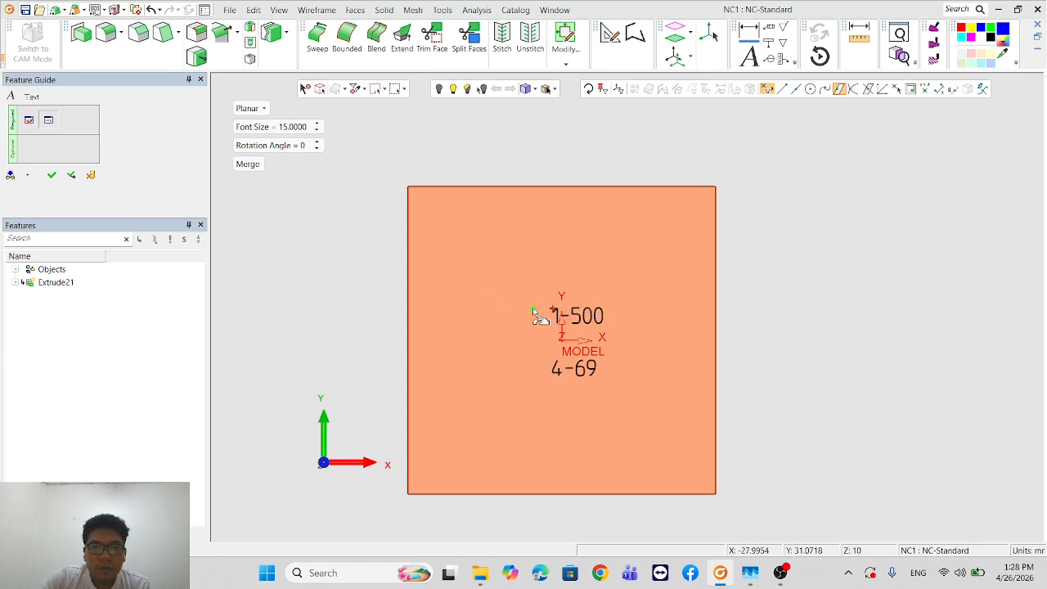
left_click(539, 314)
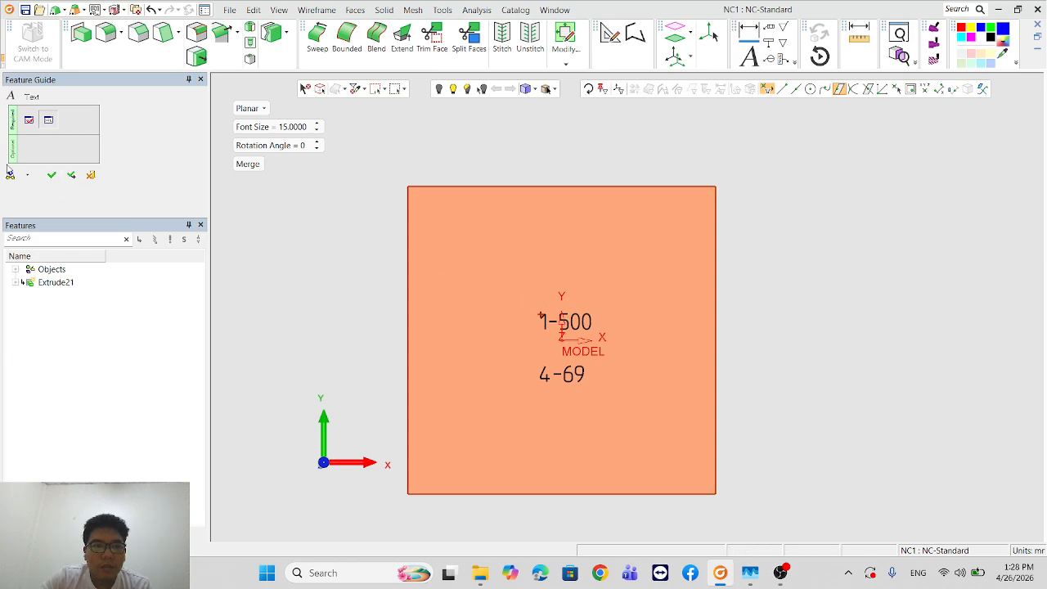
left_click(50, 175)
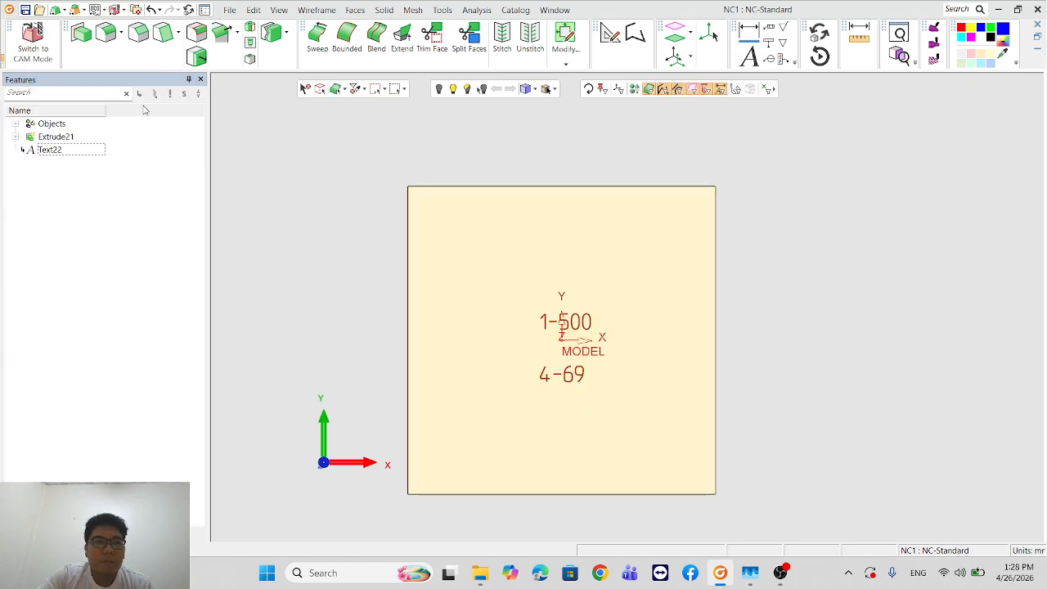
Step: Switch to CAM mode and create an NC setup named SETUP_MODEL with MODEL as reference UCS
left_click(32, 41)
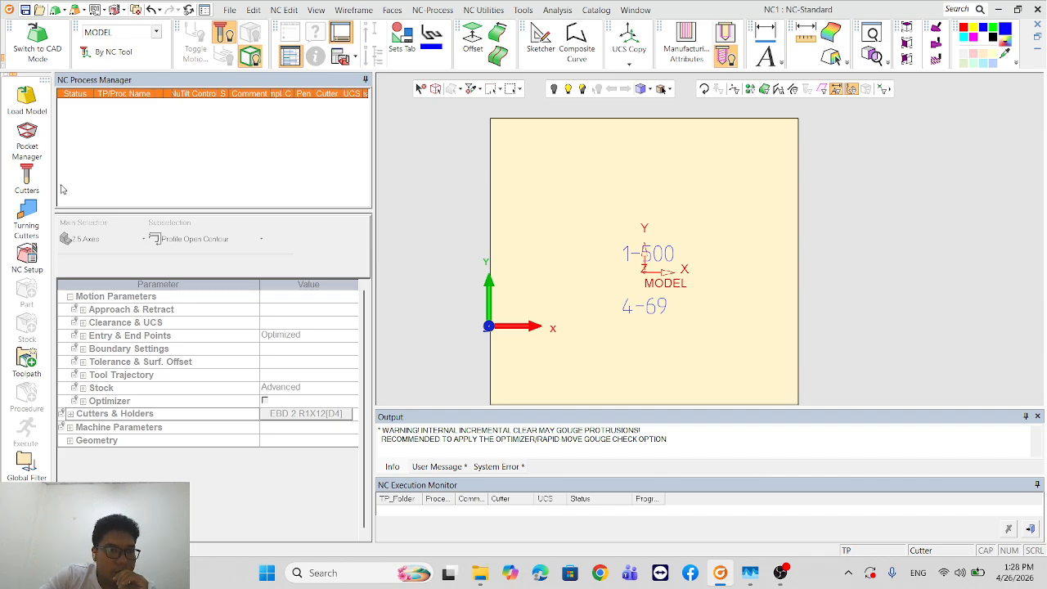
left_click(30, 257)
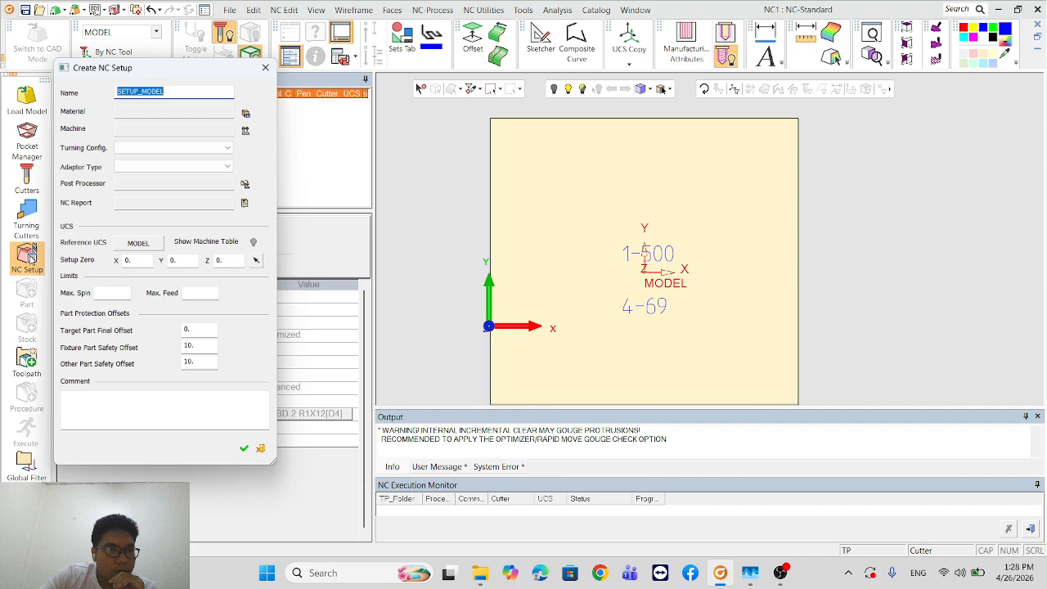
left_click(244, 448)
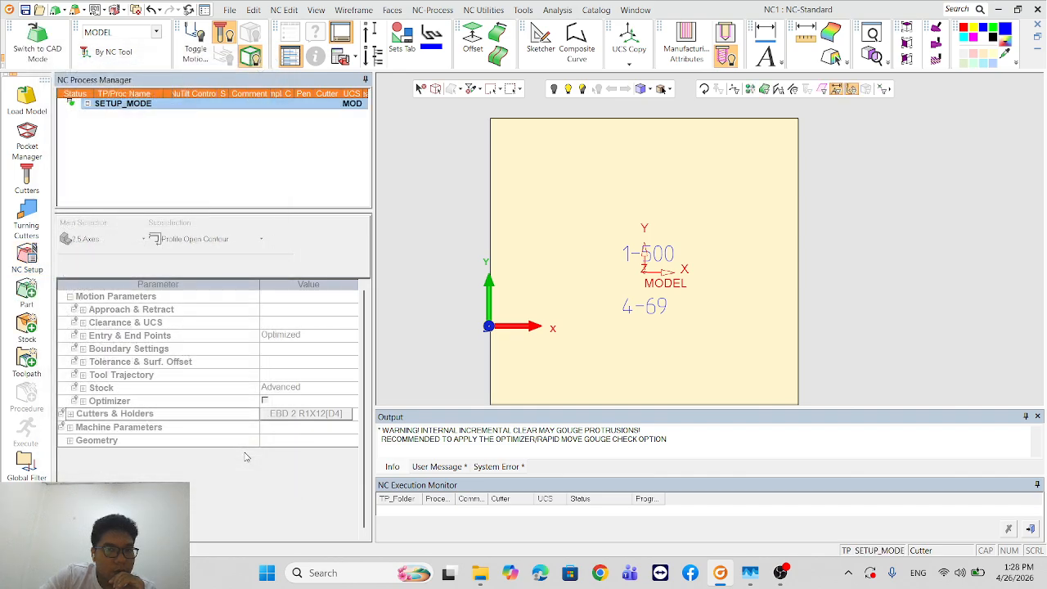
Step: Define all displayed plate surfaces as the target part and create a Bounding Box stock with zero offsets
left_click(29, 298)
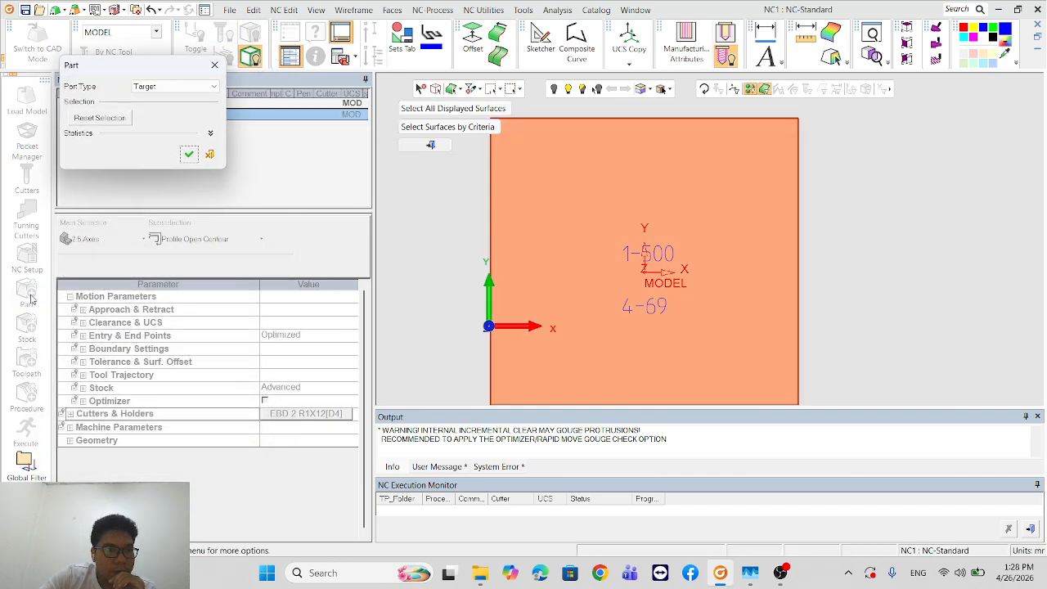
left_click(189, 153)
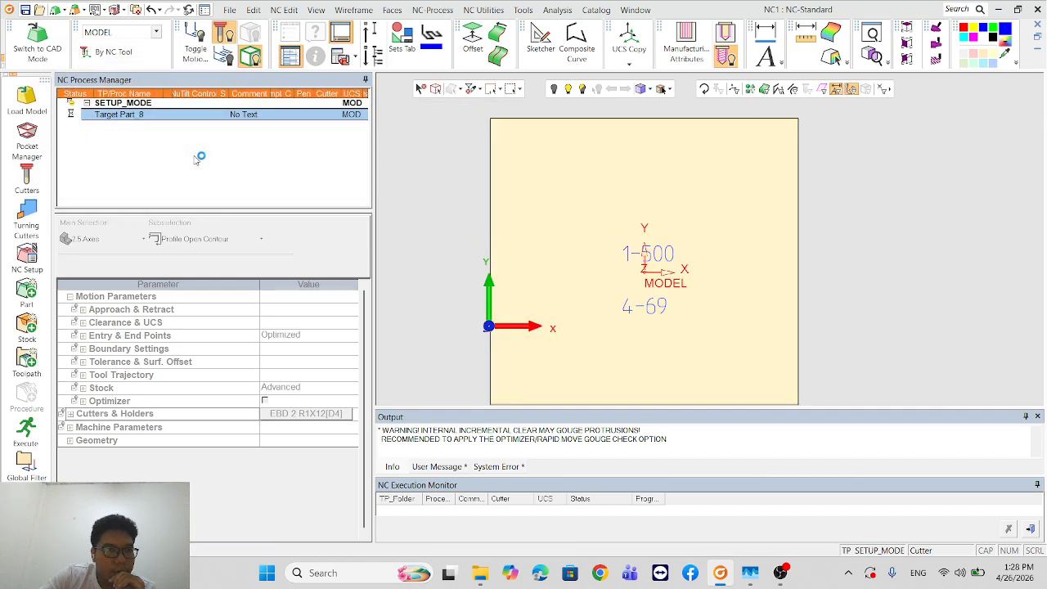
left_click(27, 326)
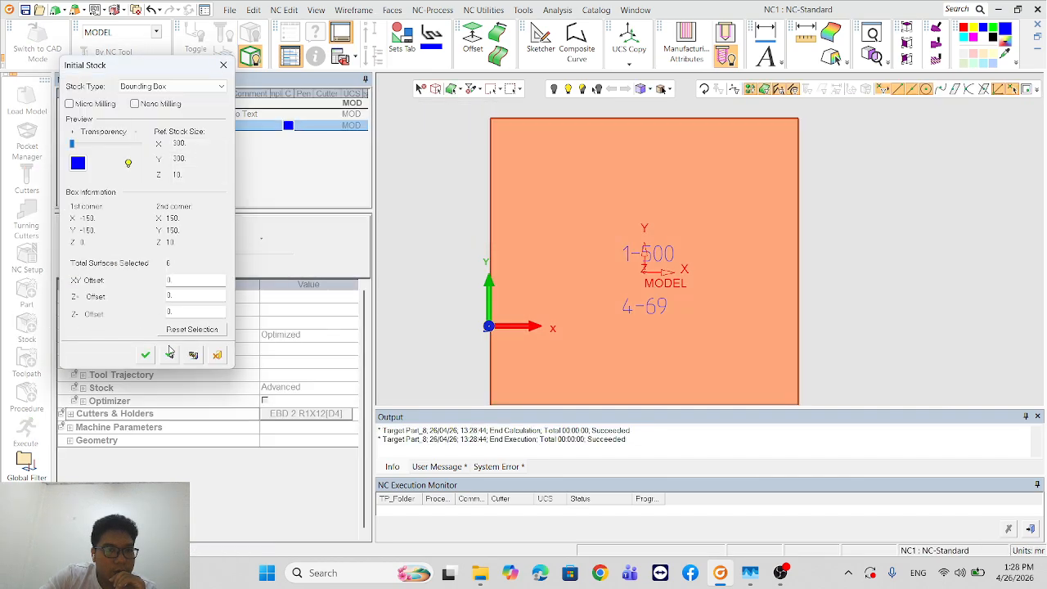
left_click(146, 355)
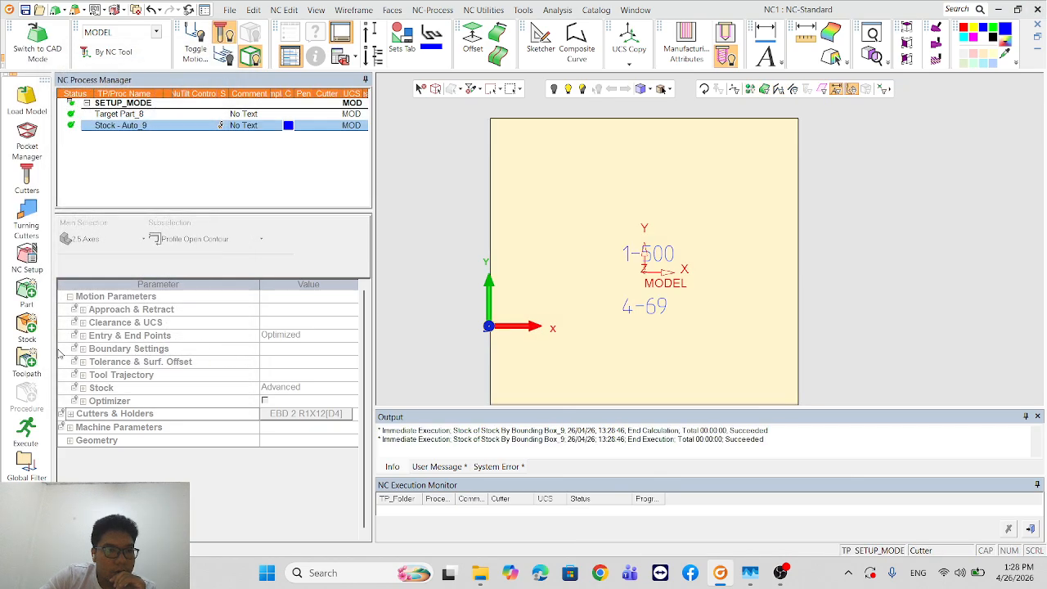
Step: Create a 3-axis toolpath named TP_MODEL on the MODEL UCS with start point X 0, Y 0
left_click(27, 360)
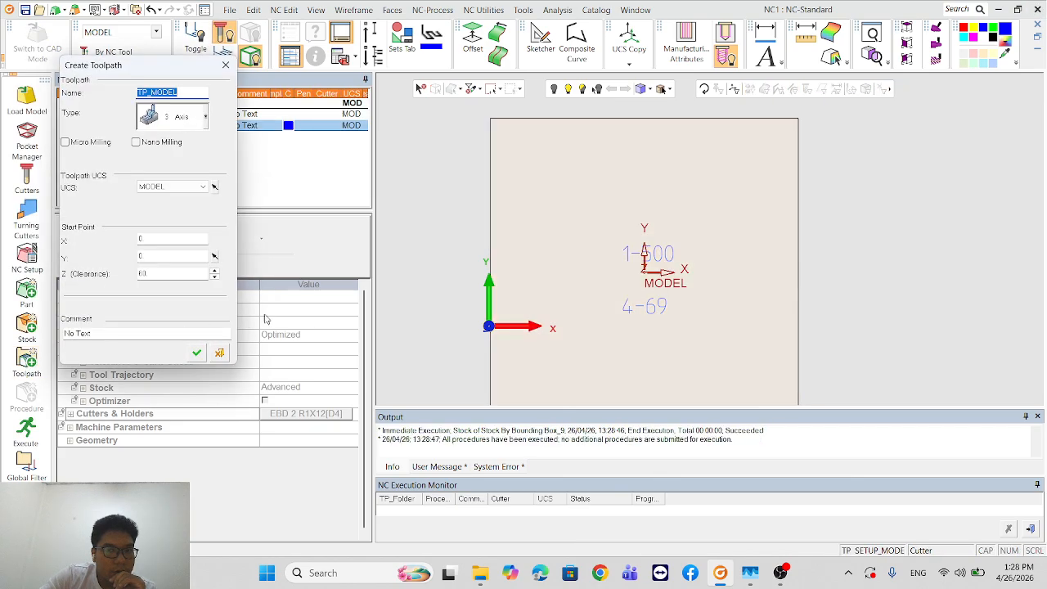
left_click(196, 354)
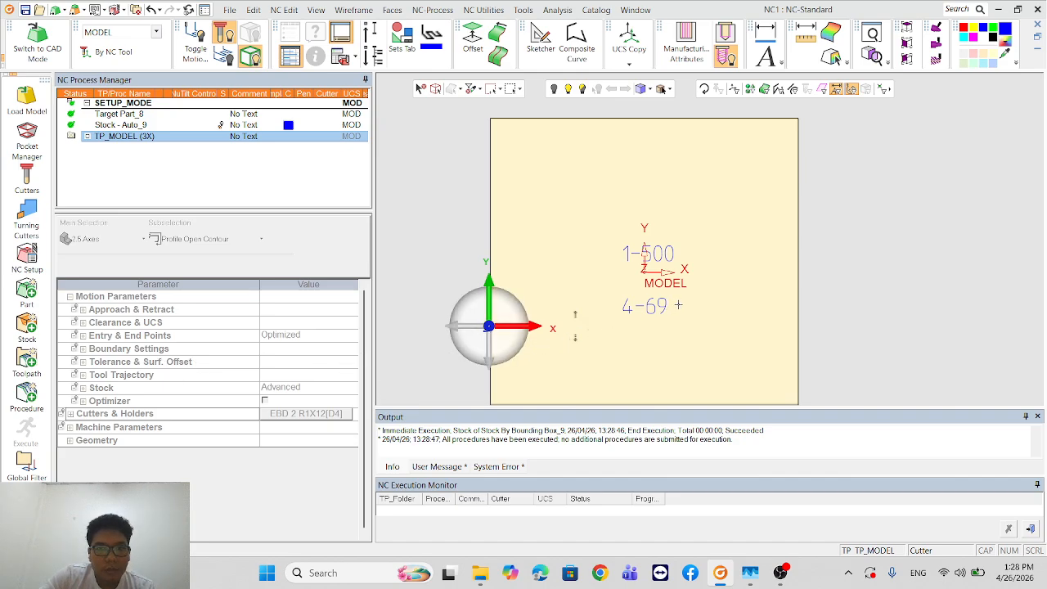
scroll(678, 305, "up", 3)
scroll(678, 303, "down", 6)
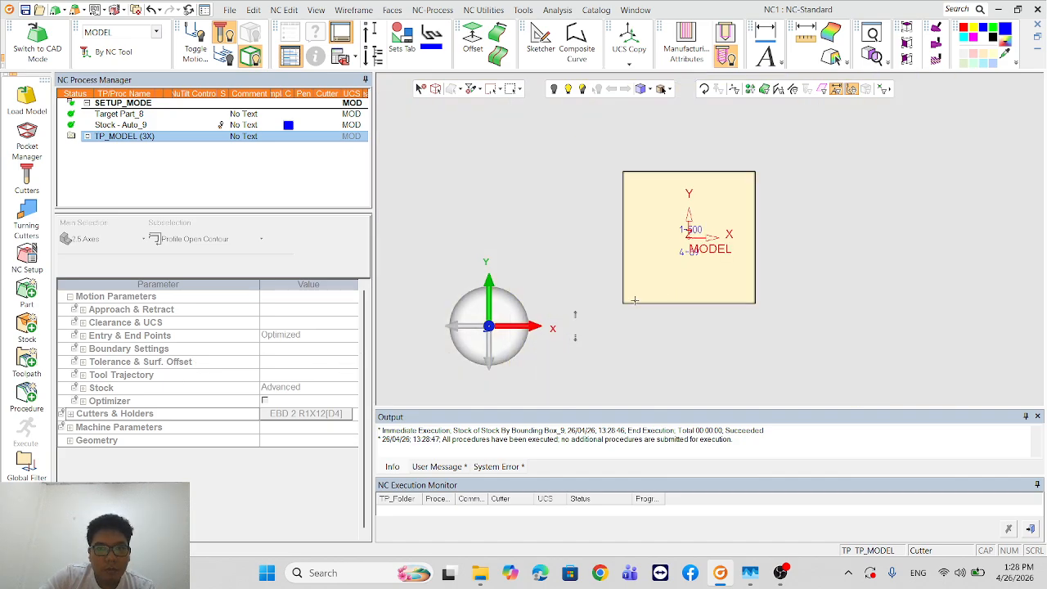
Step: Start a 2.5 Axes procedure in the toolpath with the Profile Open Contour strategy
left_click(27, 399)
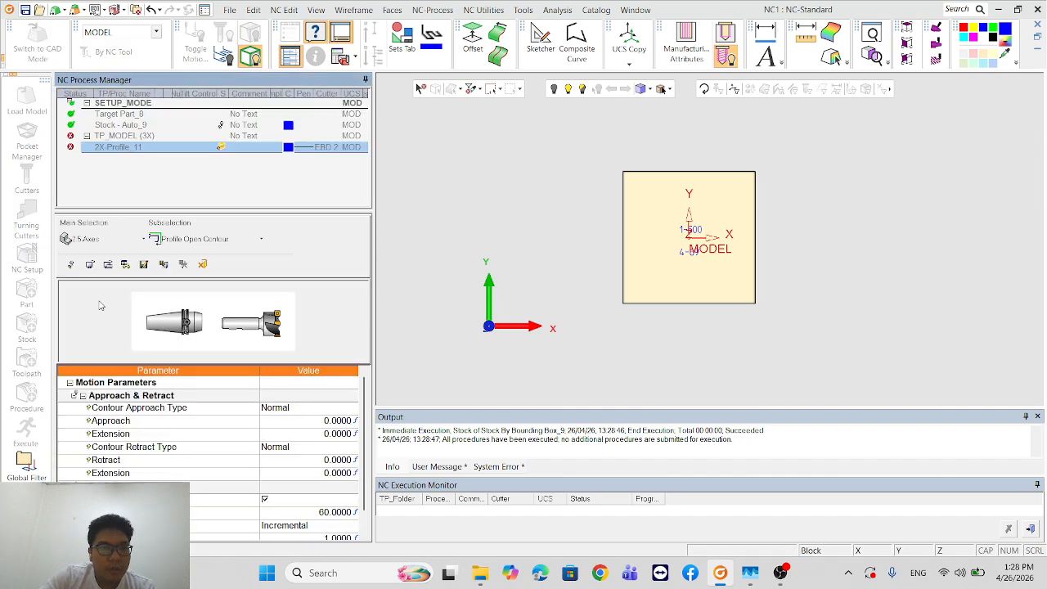
left_click(127, 243)
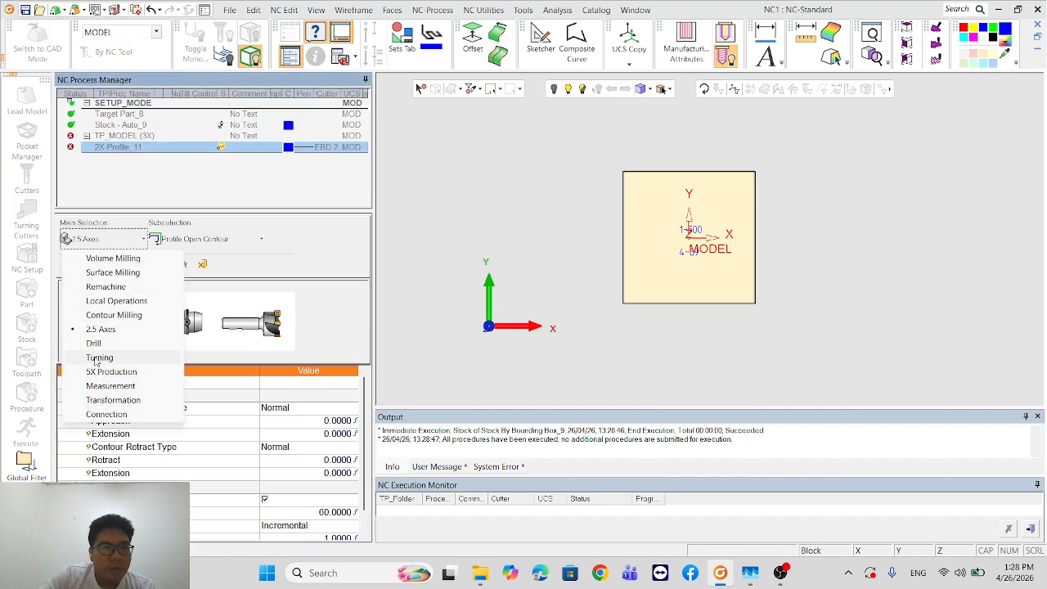
left_click(101, 329)
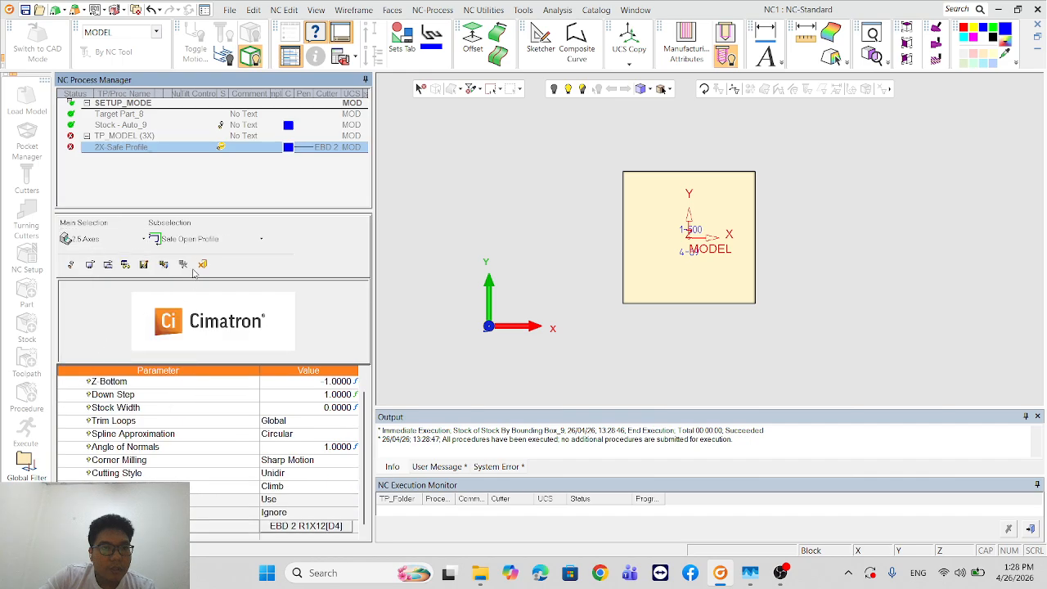
left_click(200, 239)
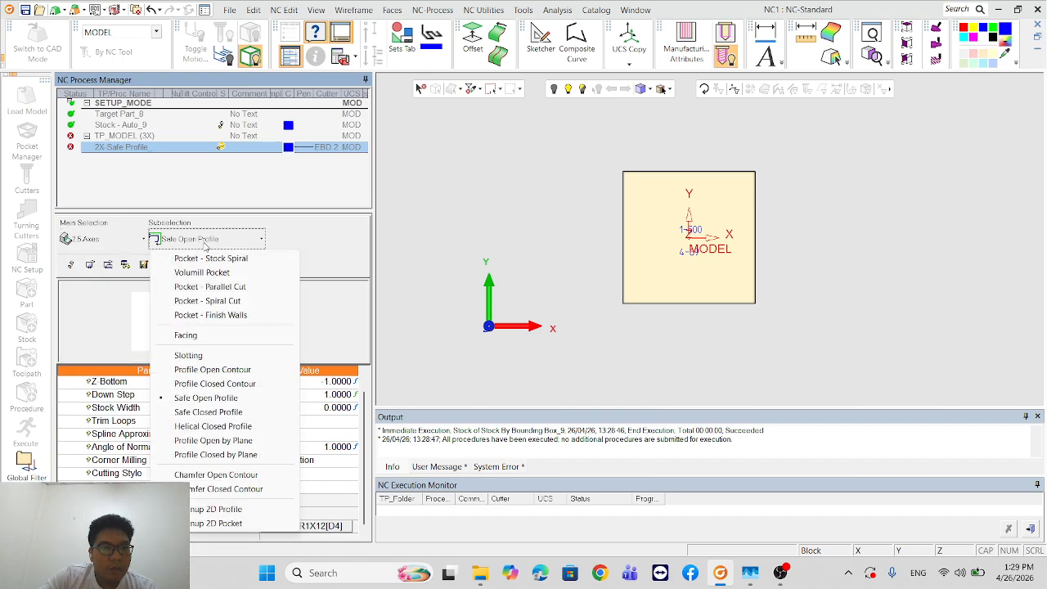
left_click(211, 370)
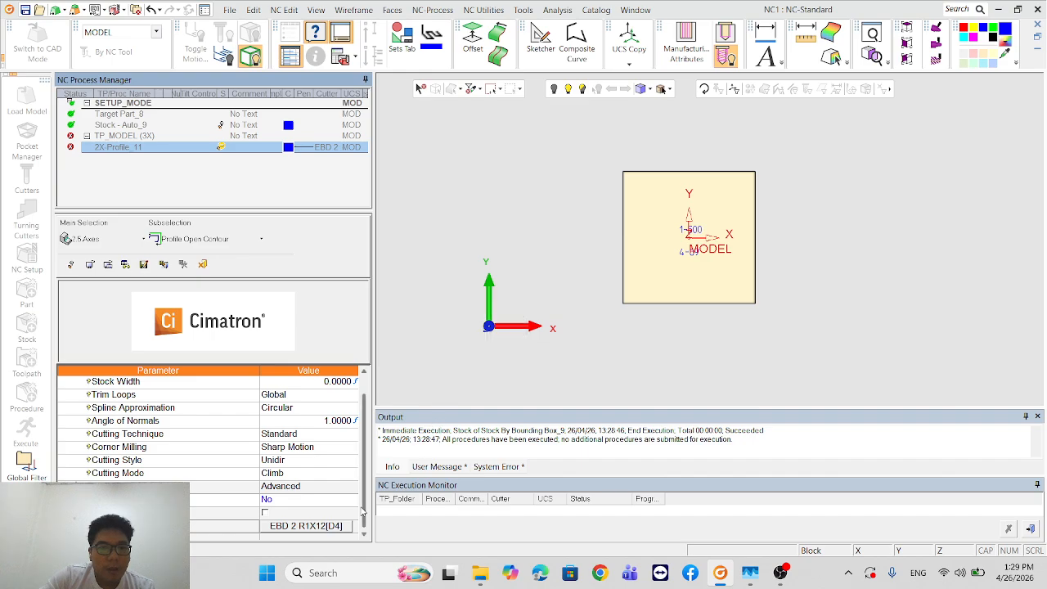
scroll(365, 518, "down", 2)
left_click(328, 501)
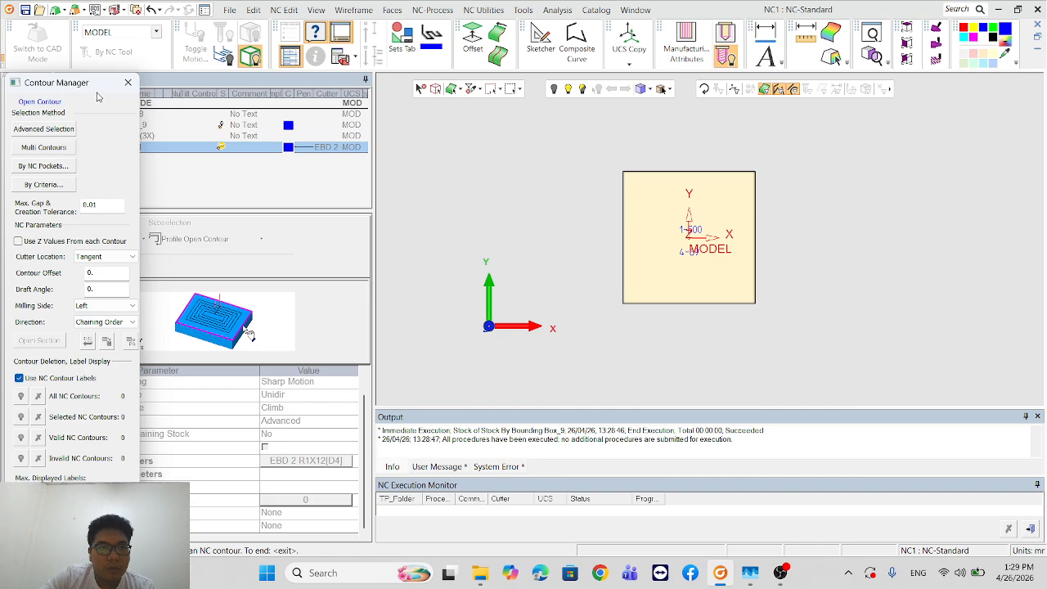
left_click_drag(94, 83, 136, 77)
left_click(171, 77)
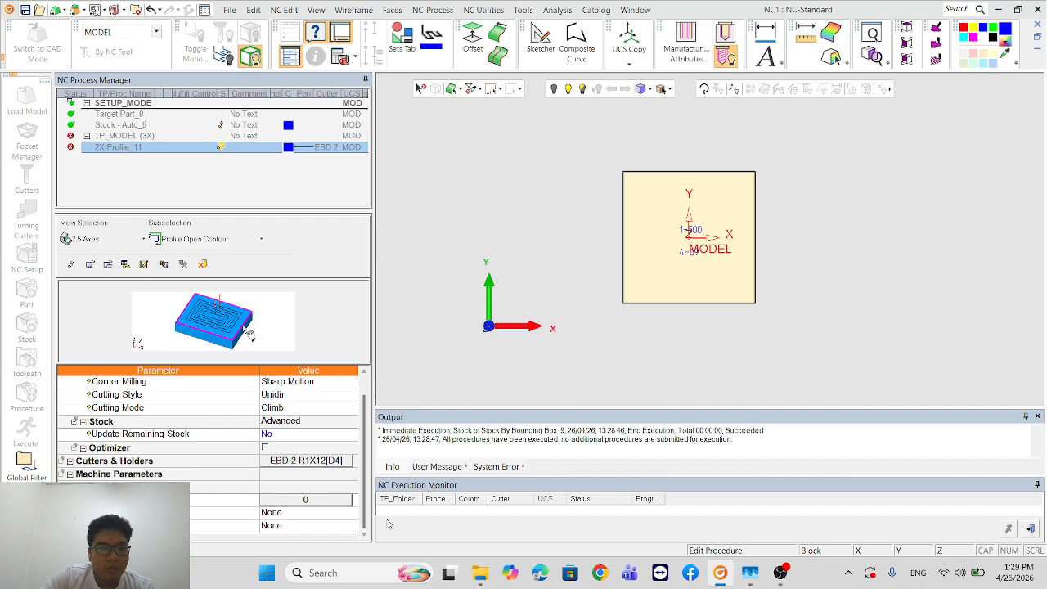
Step: Pick all curves of both text lines, 1-500 and 4-69, as open contours using Multi Contours
left_click(316, 504)
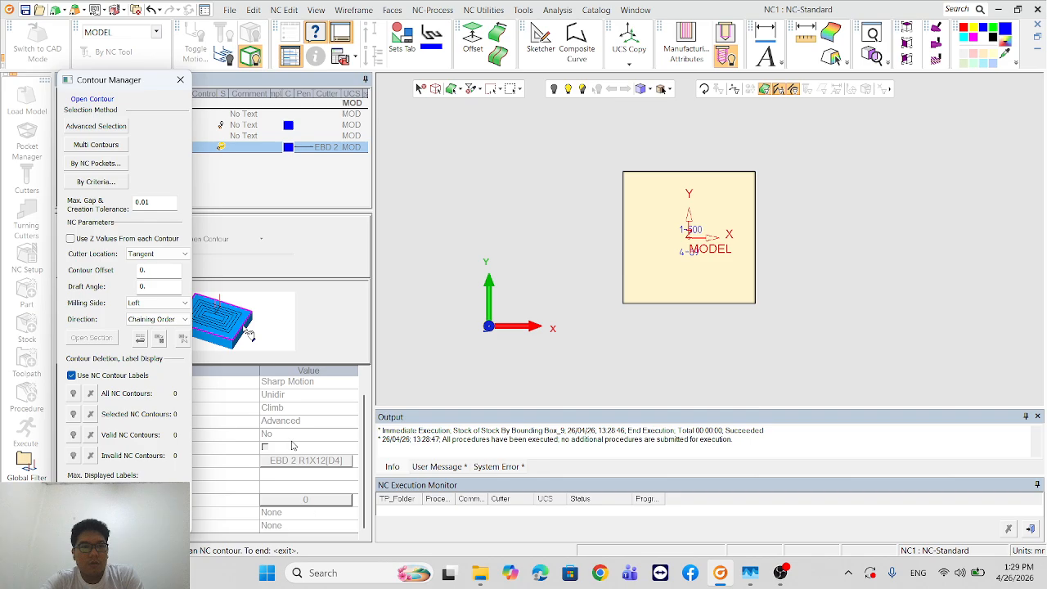
left_click(95, 147)
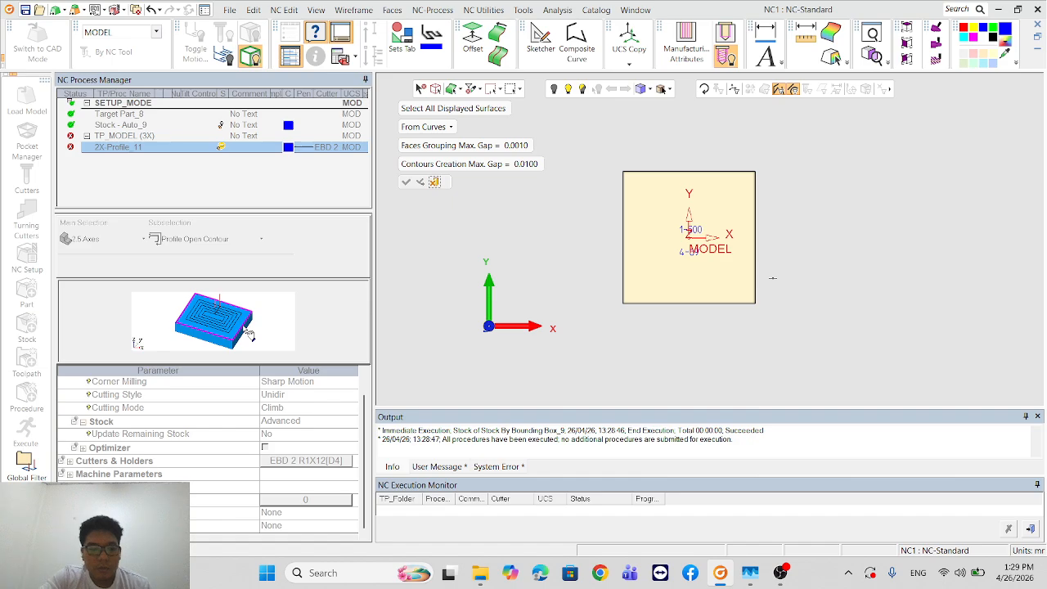
scroll(663, 217, "up", 3)
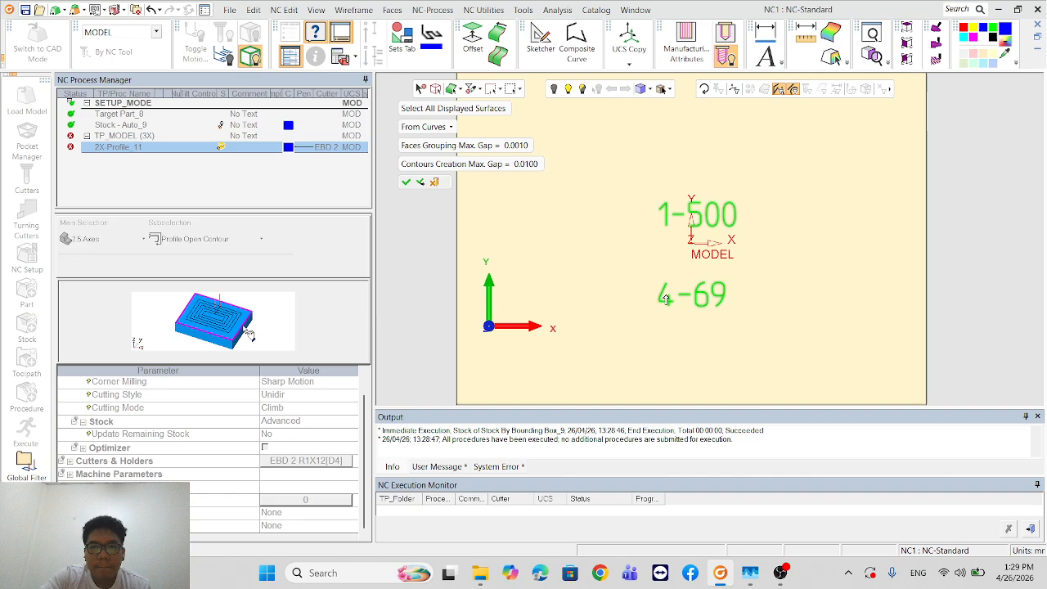
left_click(681, 317)
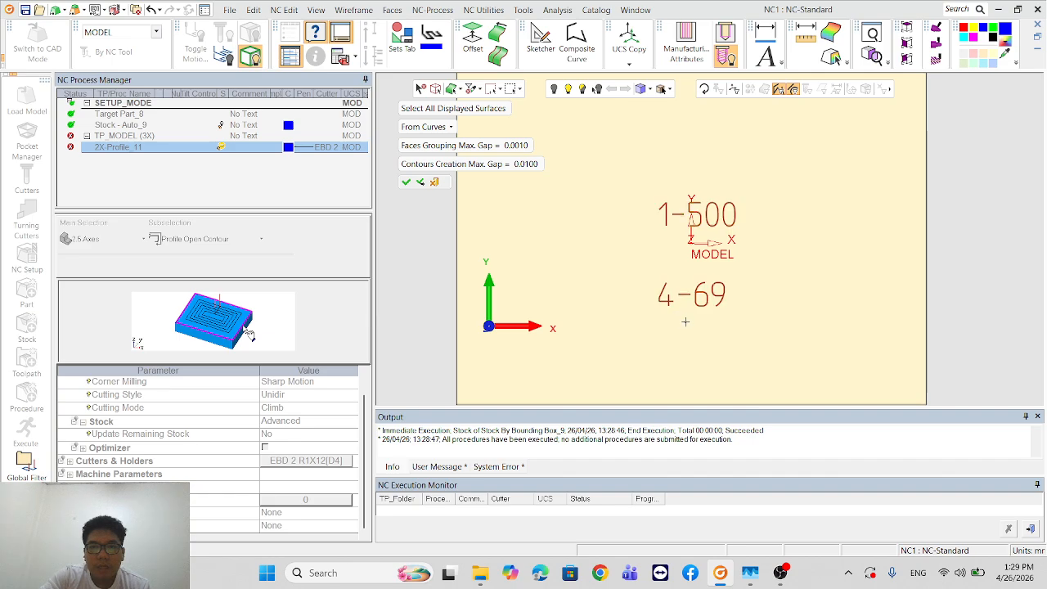
middle_click(663, 264)
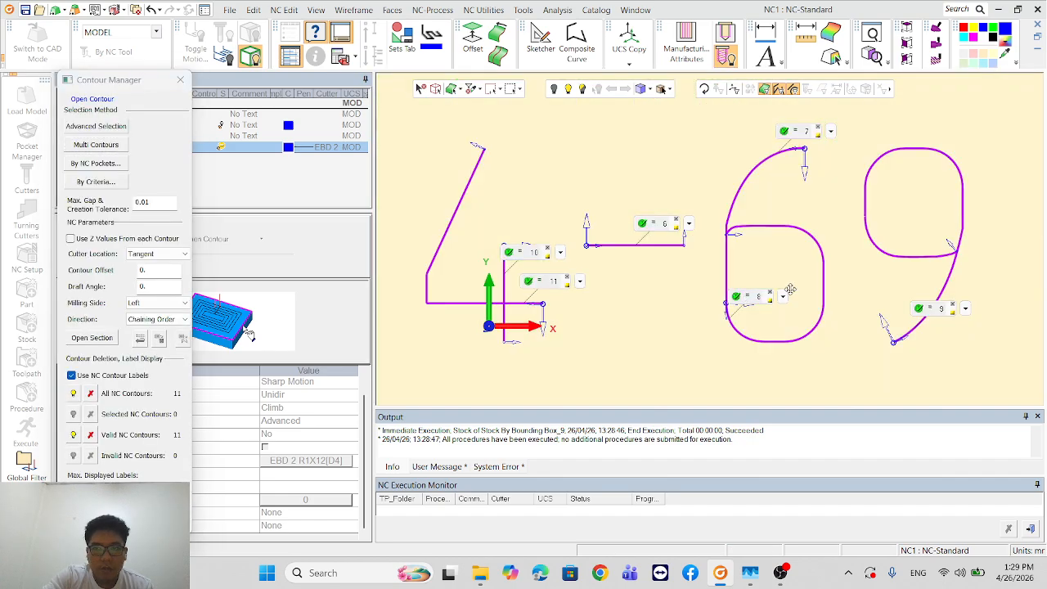
Step: Choose the cutter location for the text contours and accept the contour selection
scroll(785, 288, "down", 10)
scroll(759, 210, "up", 7)
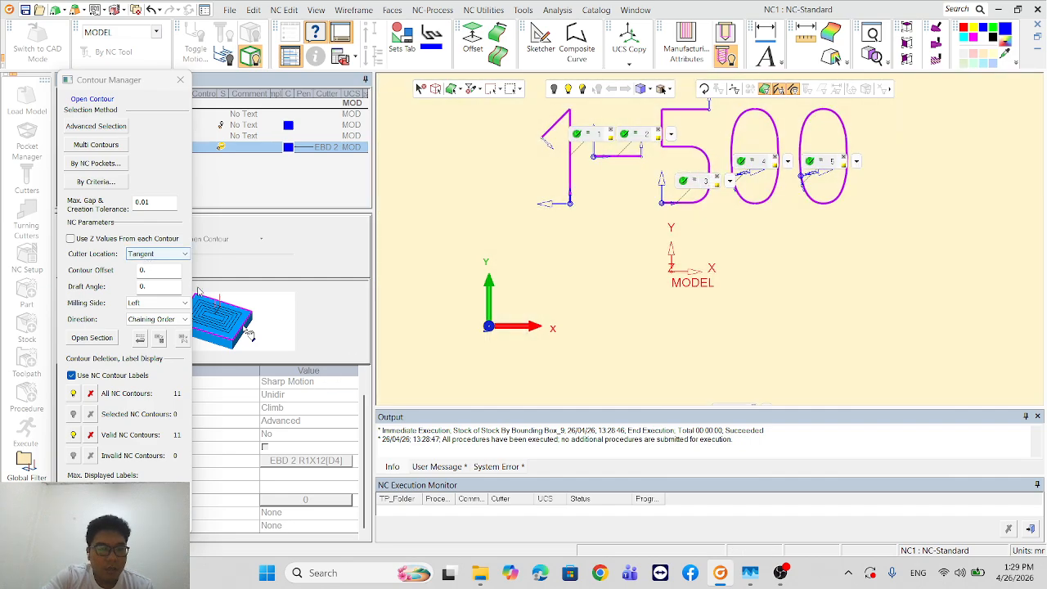
left_click(140, 260)
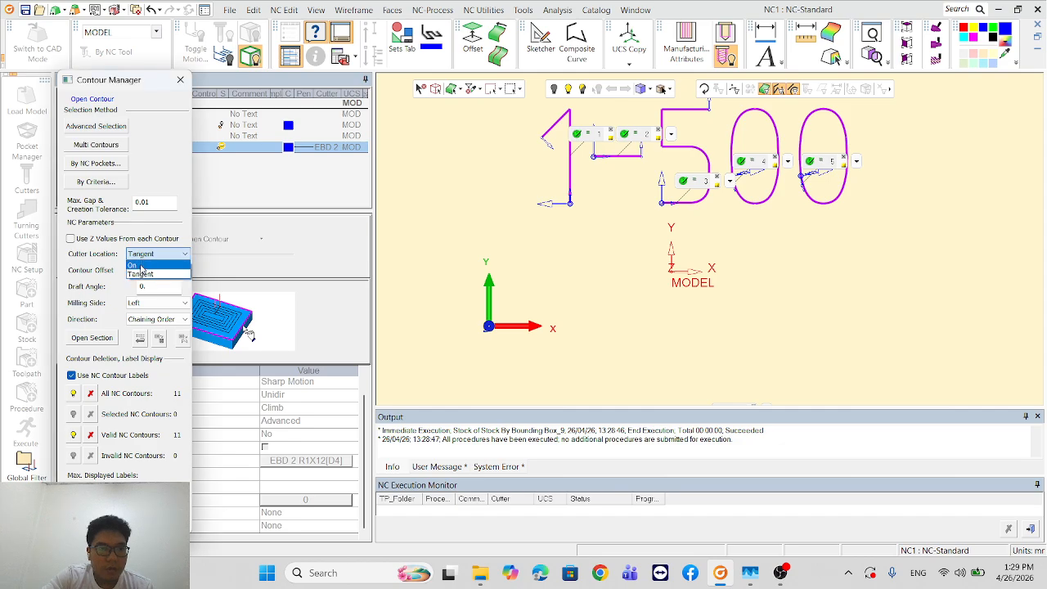
left_click(143, 275)
left_click(110, 520)
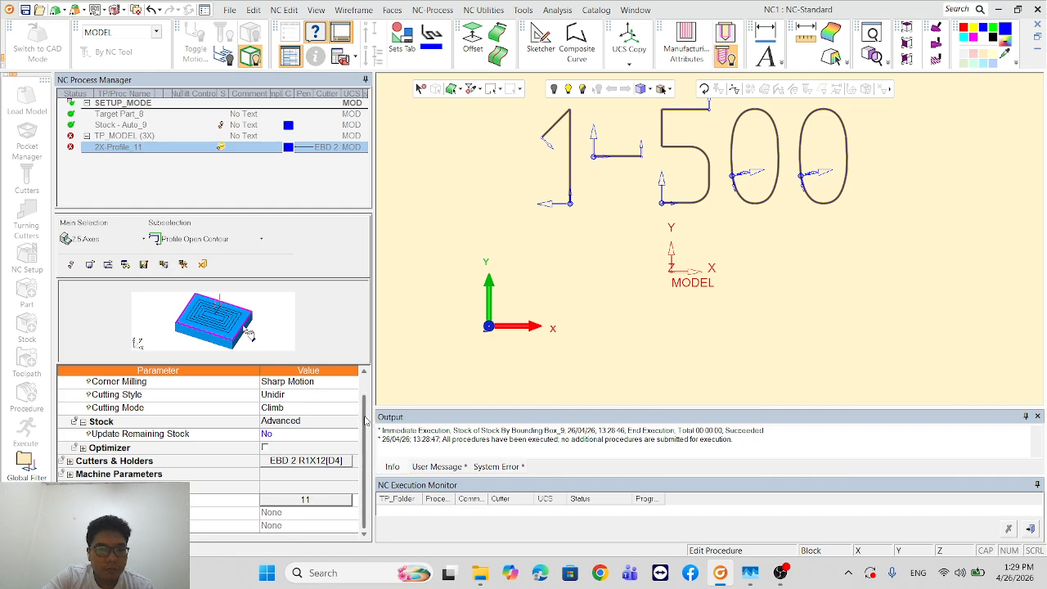
Step: Review the tool trajectory Z values and switch to the Front view to examine the text contours' height relative to the MODEL origin
scroll(367, 418, "up", 5)
scroll(367, 417, "up", 2)
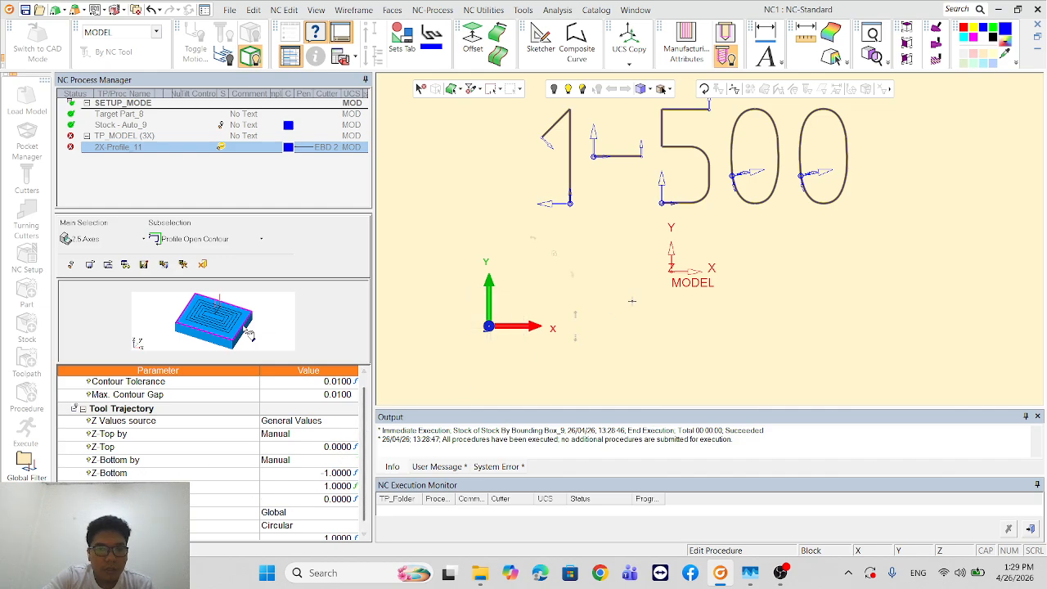
scroll(735, 287, "down", 5)
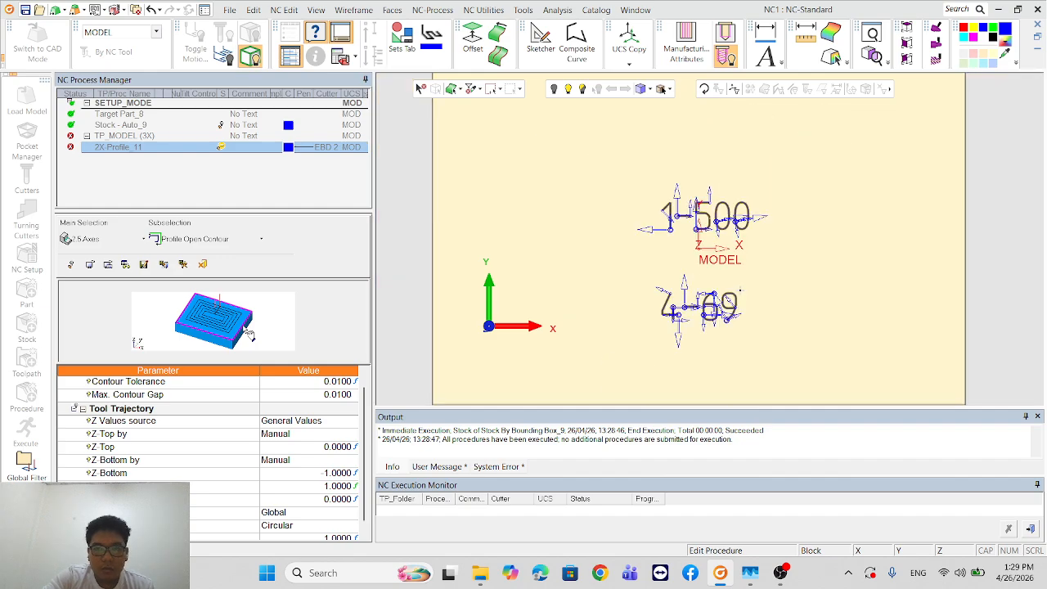
left_click(650, 90)
left_click(651, 90)
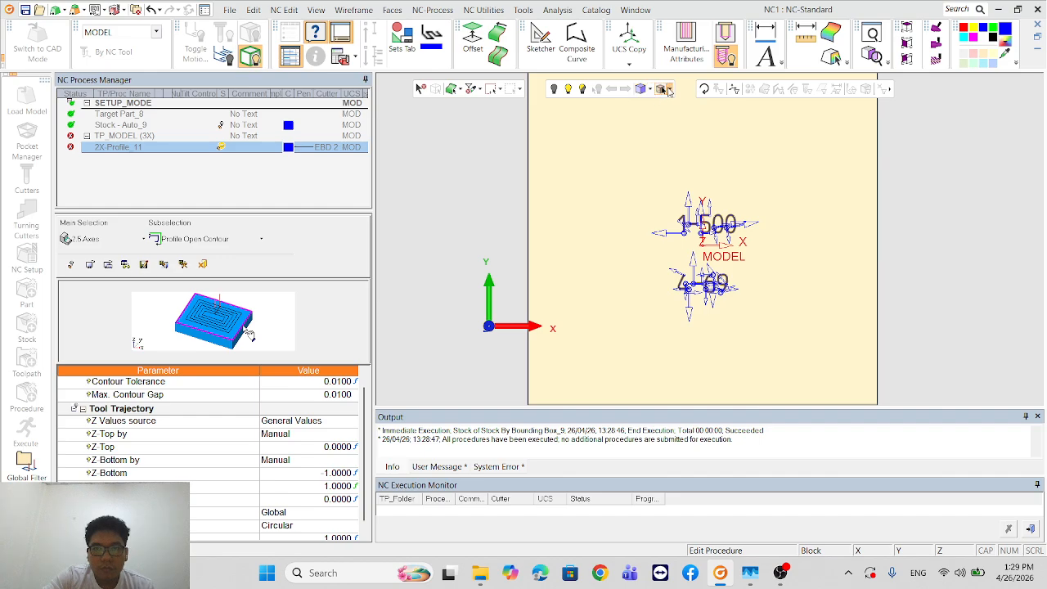
left_click(668, 90)
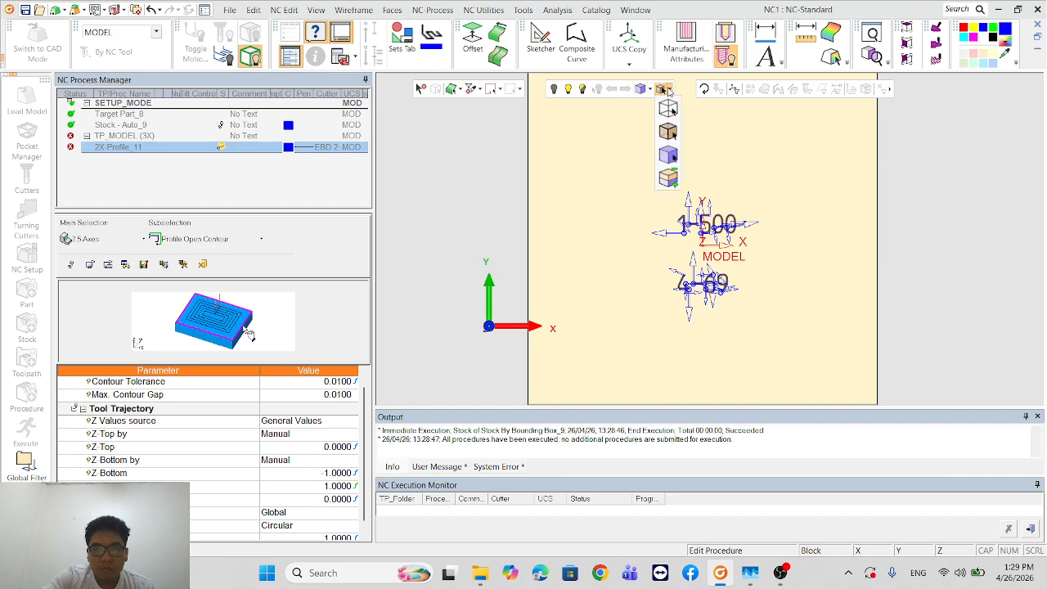
left_click(316, 10)
mouse_move(337, 381)
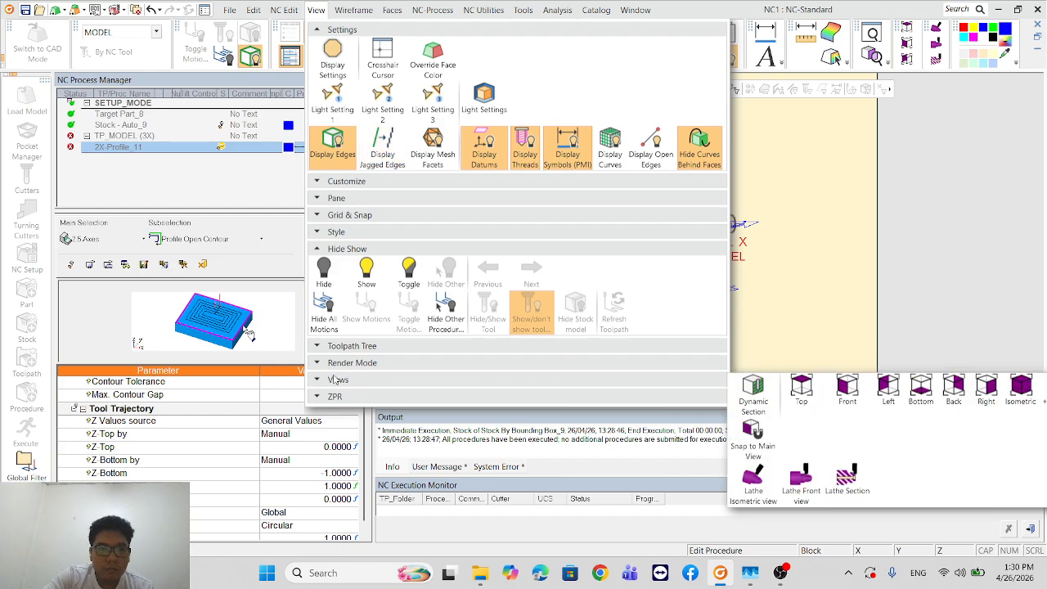
left_click(959, 275)
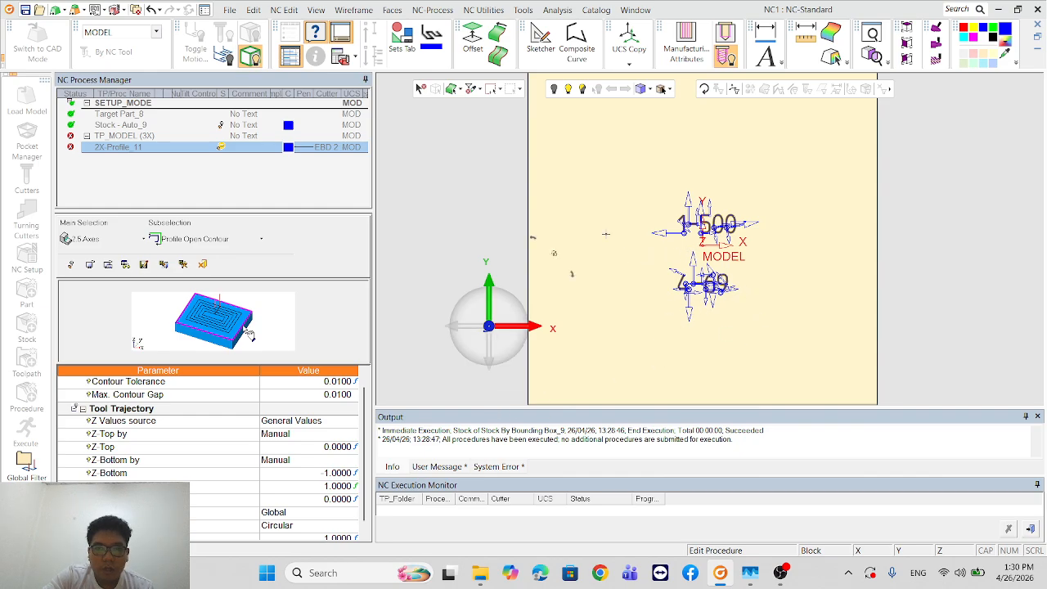
left_click(325, 16)
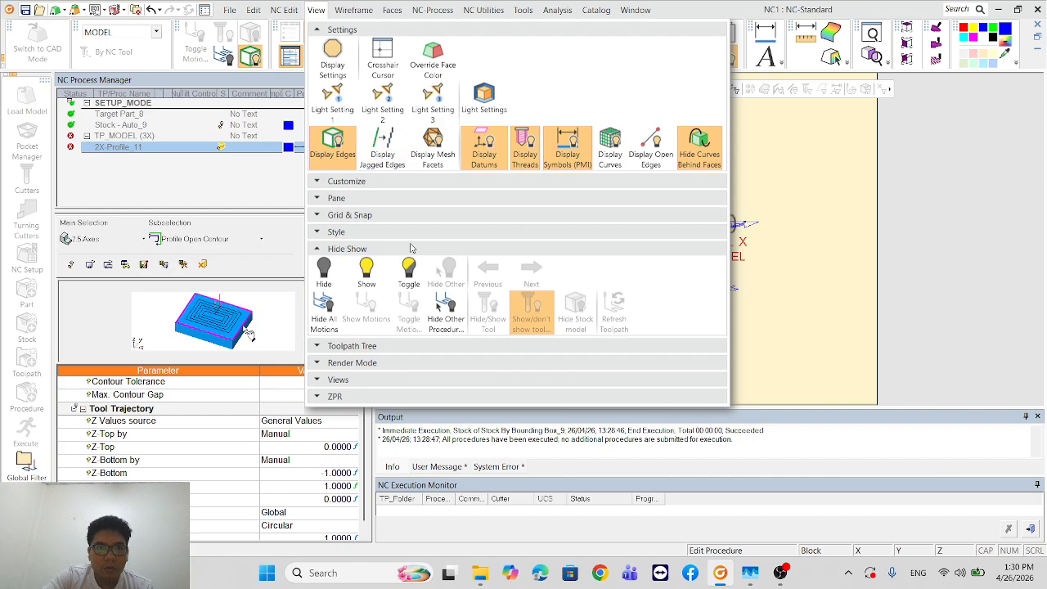
left_click(338, 381)
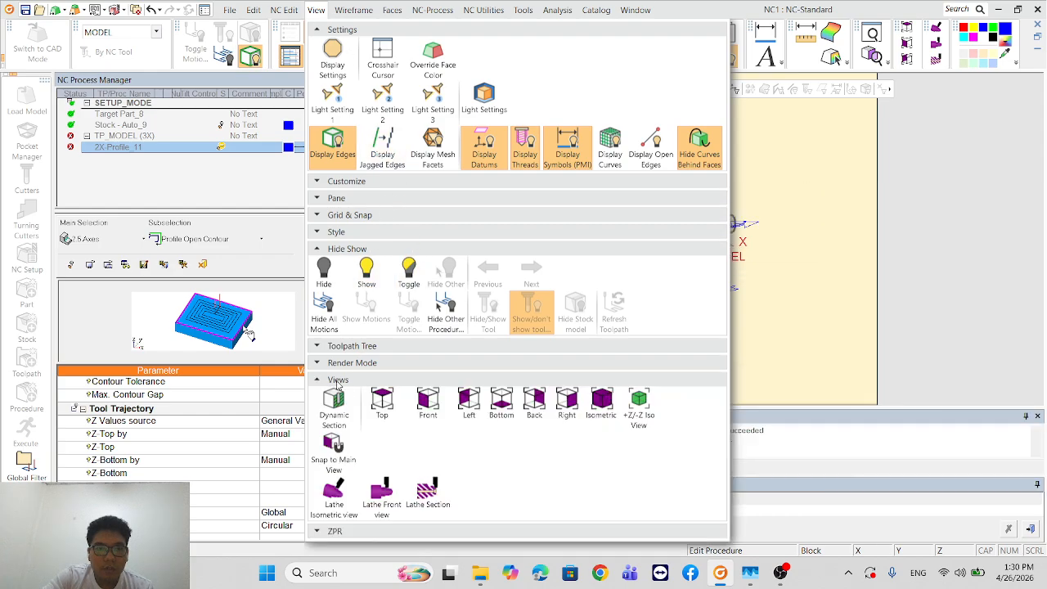
left_click(428, 401)
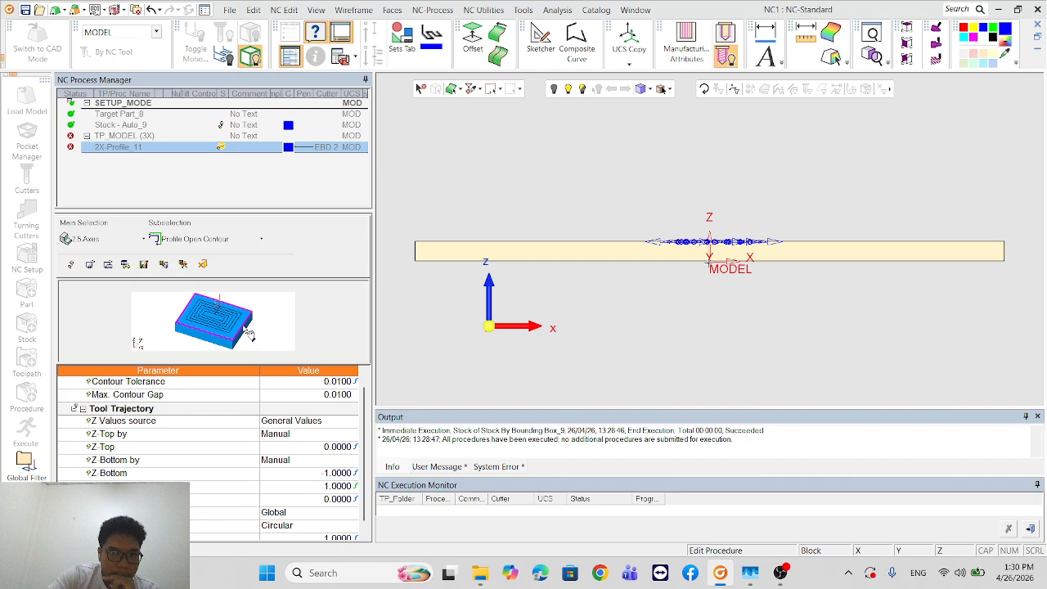
scroll(701, 255, "up", 3)
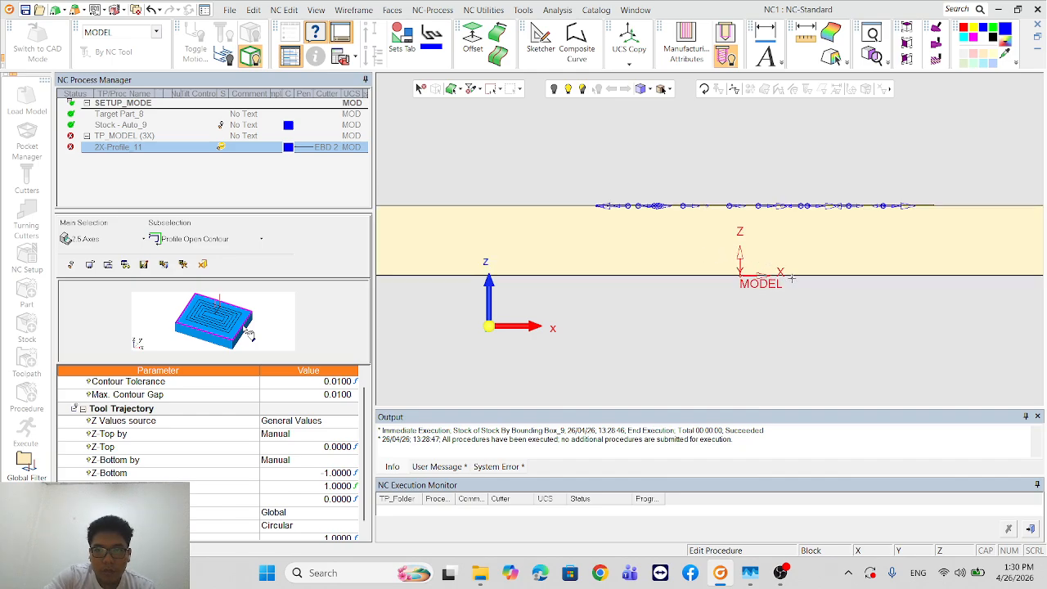
Step: Exit the open contour profile procedure without saving it
left_click(203, 266)
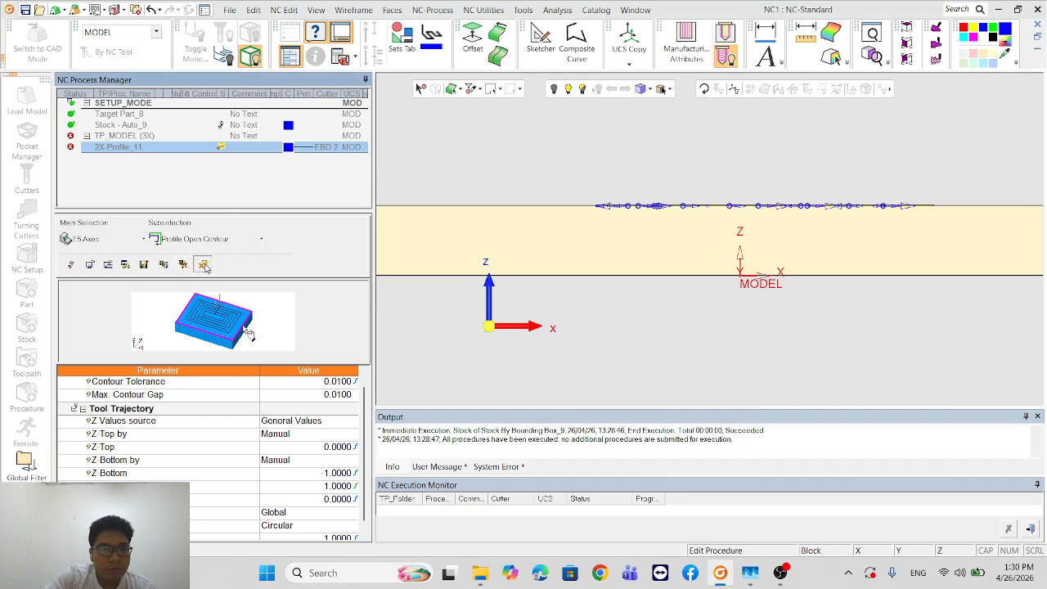
scroll(675, 231, "up", 3)
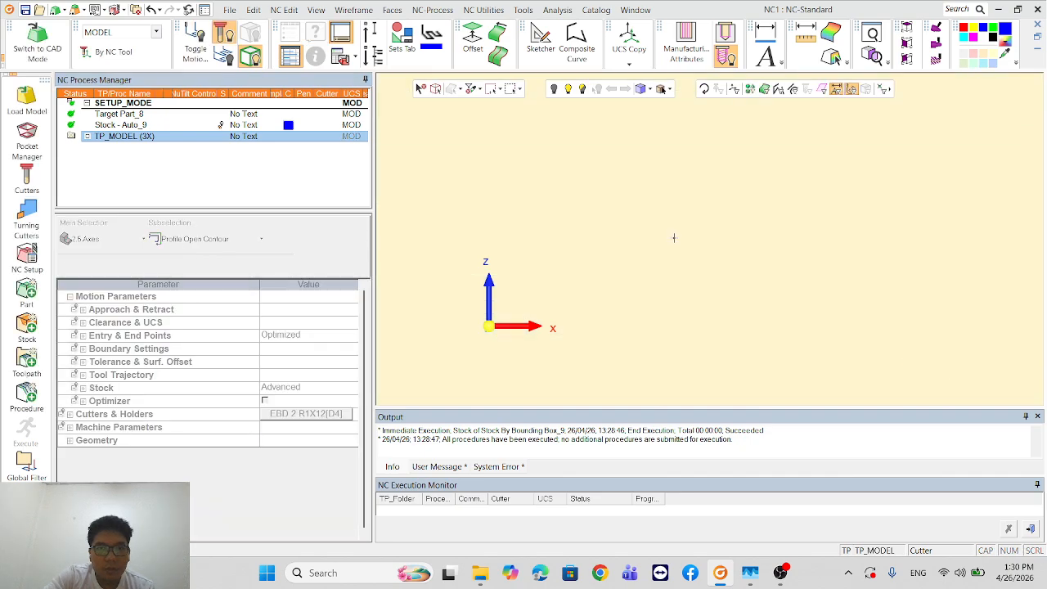
scroll(676, 238, "down", 4)
middle_click_drag(693, 224, 694, 250, "ctrl")
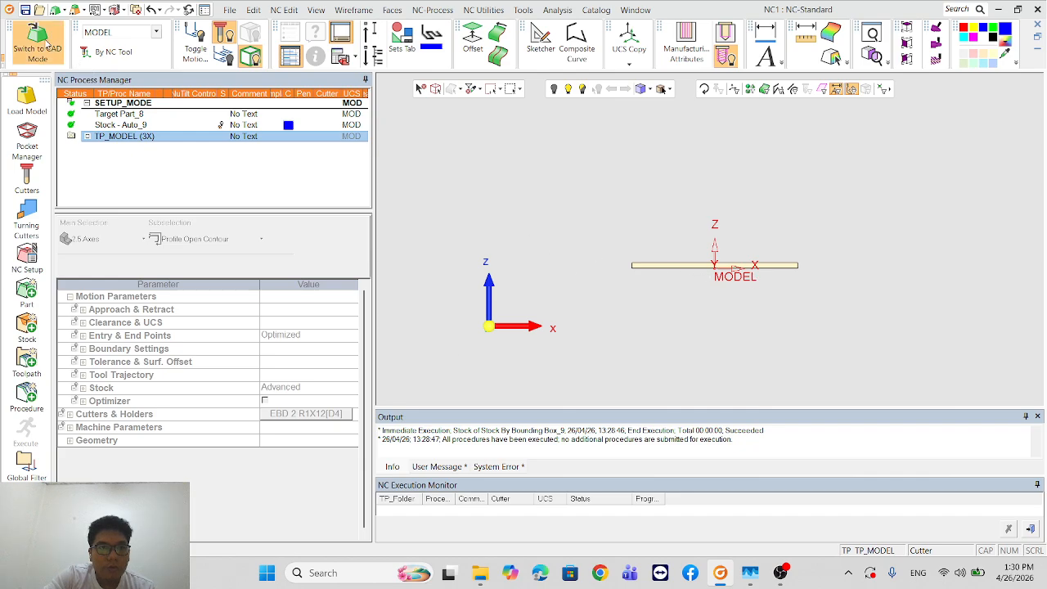
Step: Switch to CAD mode and select the plate with both texts for a Move Linear defined by XYZ Delta
left_click(38, 42)
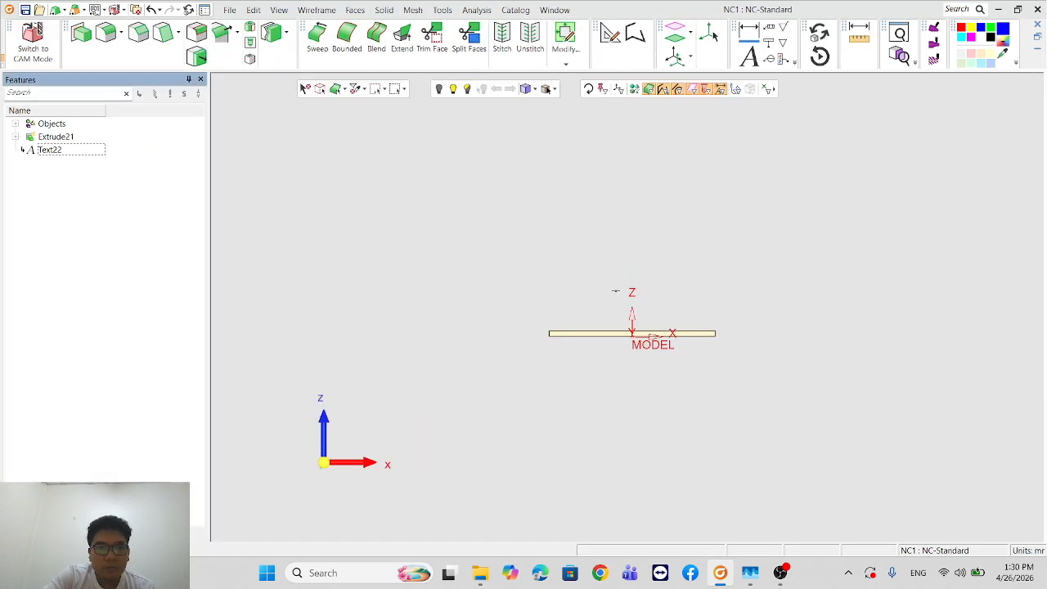
left_click(253, 10)
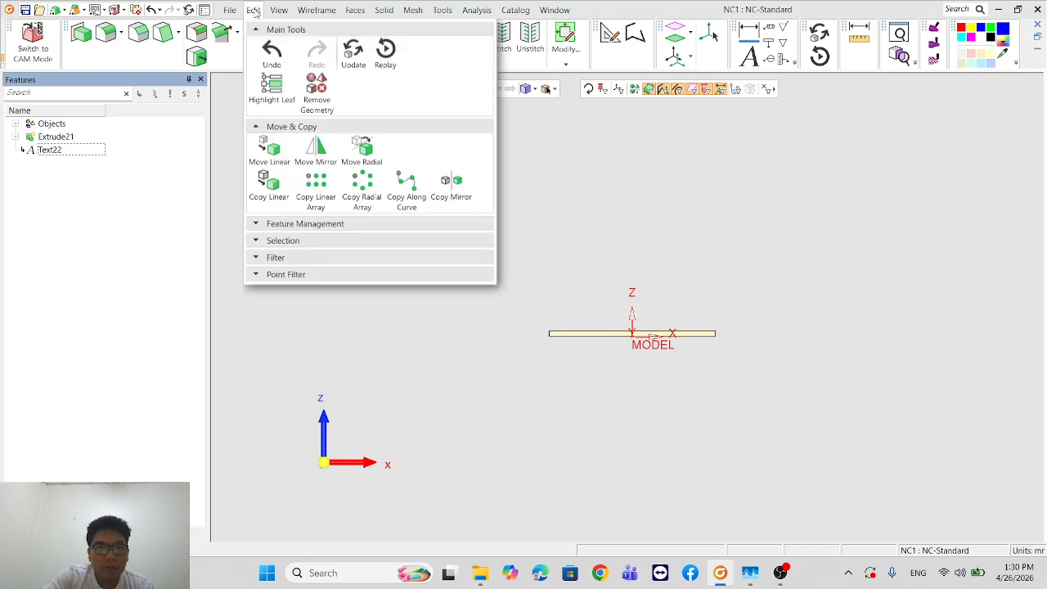
mouse_move(331, 222)
left_click(269, 148)
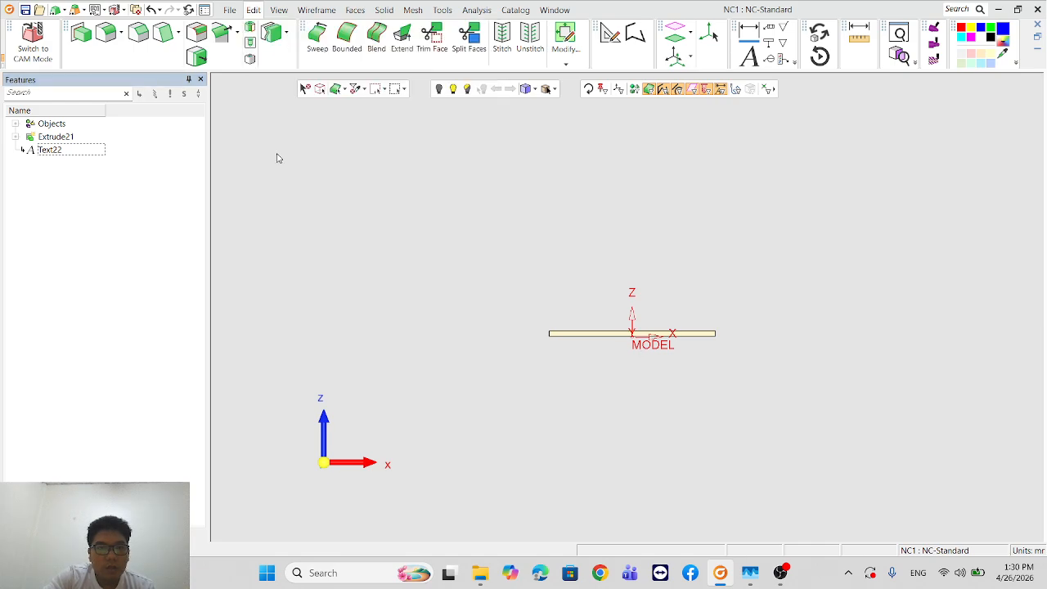
left_click_drag(484, 257, 832, 432)
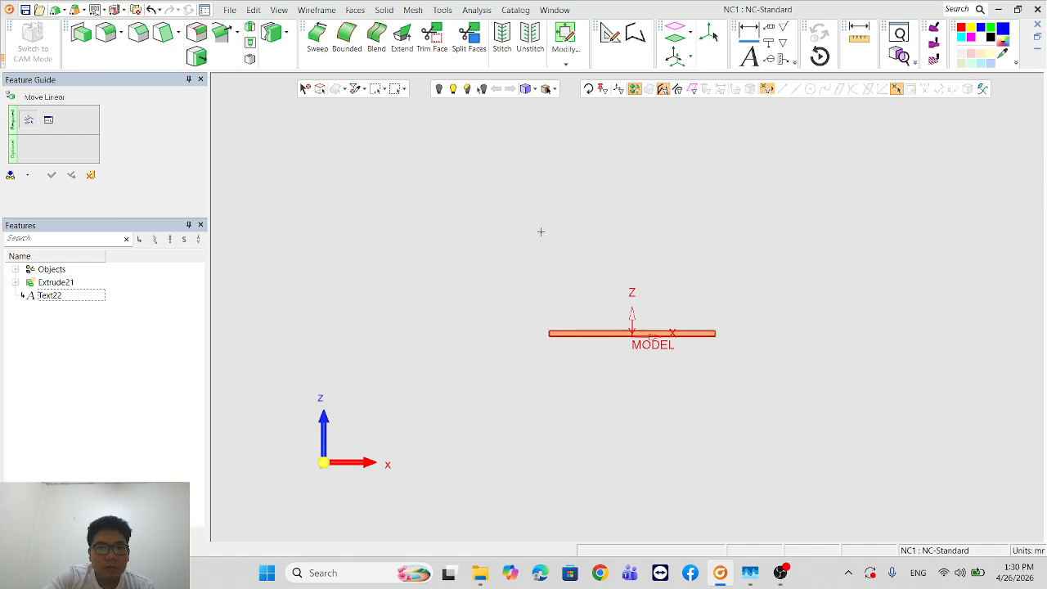
middle_click(541, 232)
left_click(281, 108)
left_click(274, 141)
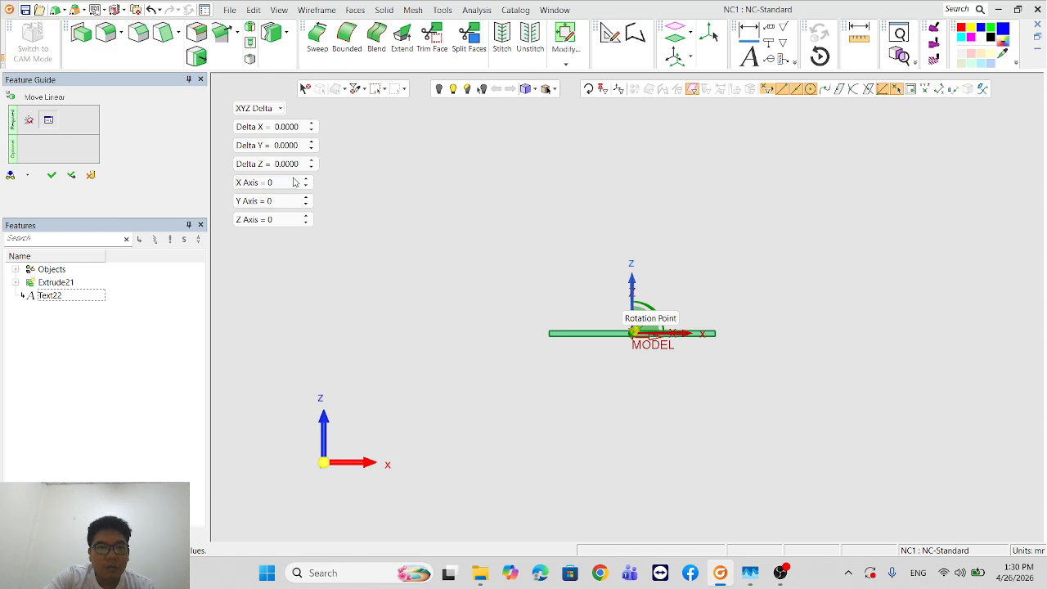
Step: Try a Delta Z of 10 mm for the linear move of the plate and texts
left_click(293, 169)
type("10")
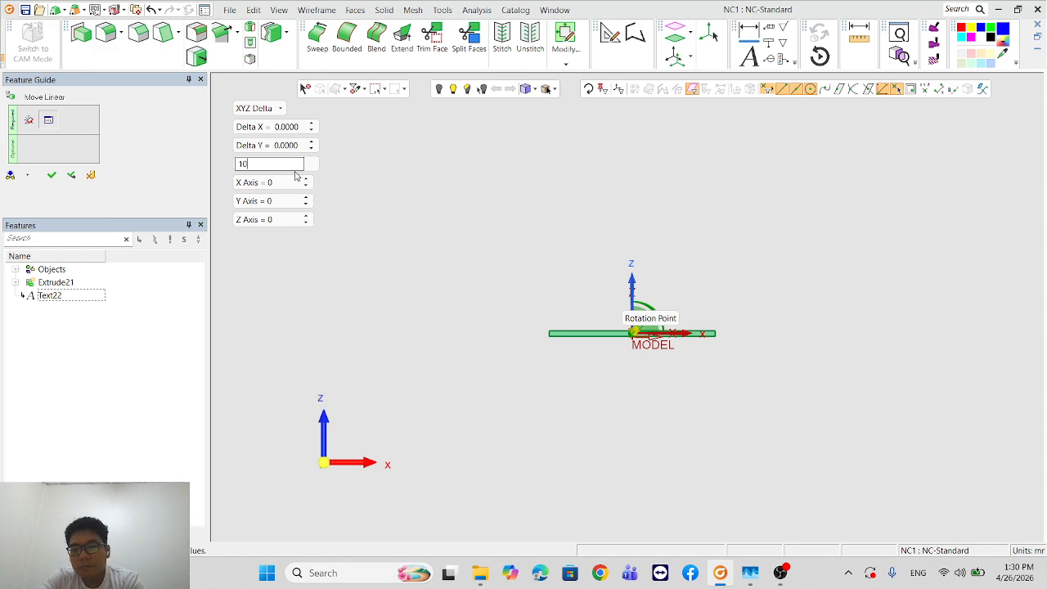
key("Return")
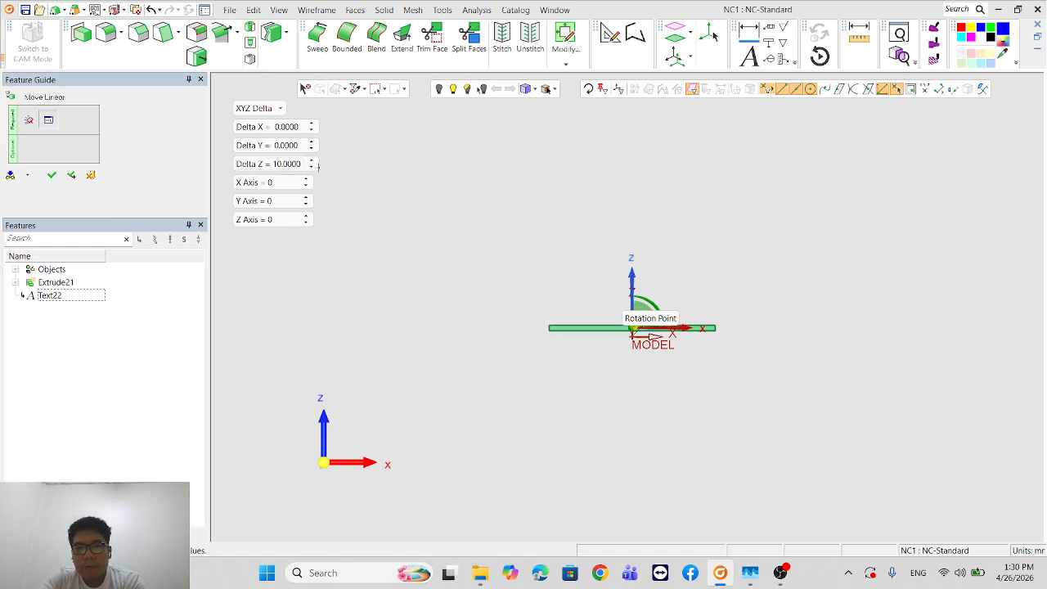
Step: Set the linear move's Delta Z to -10 mm and apply it to the plate and texts
left_click(293, 166)
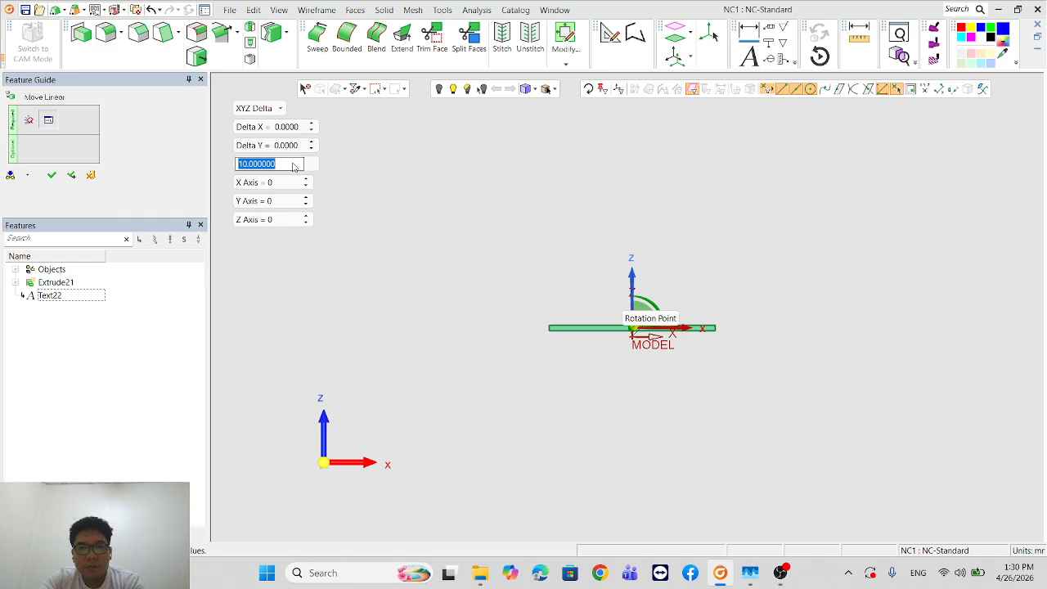
type("-10")
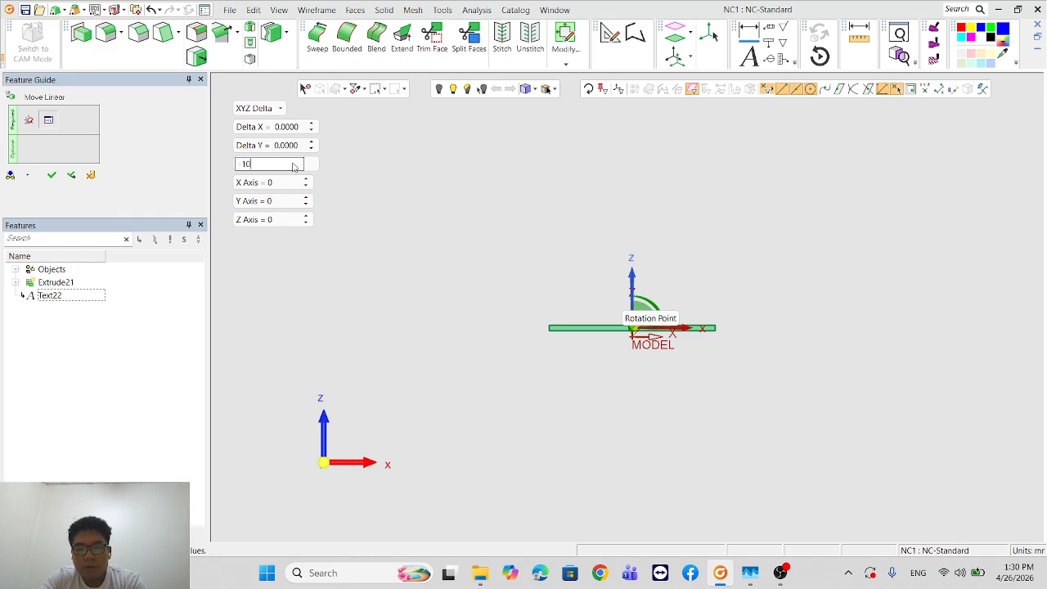
key("Return")
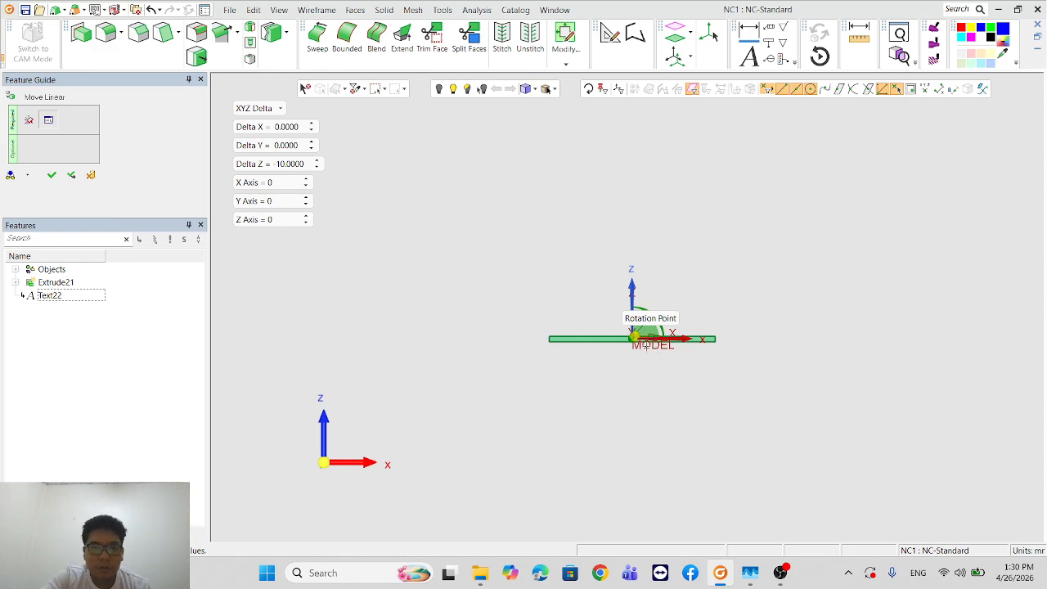
left_click(53, 176)
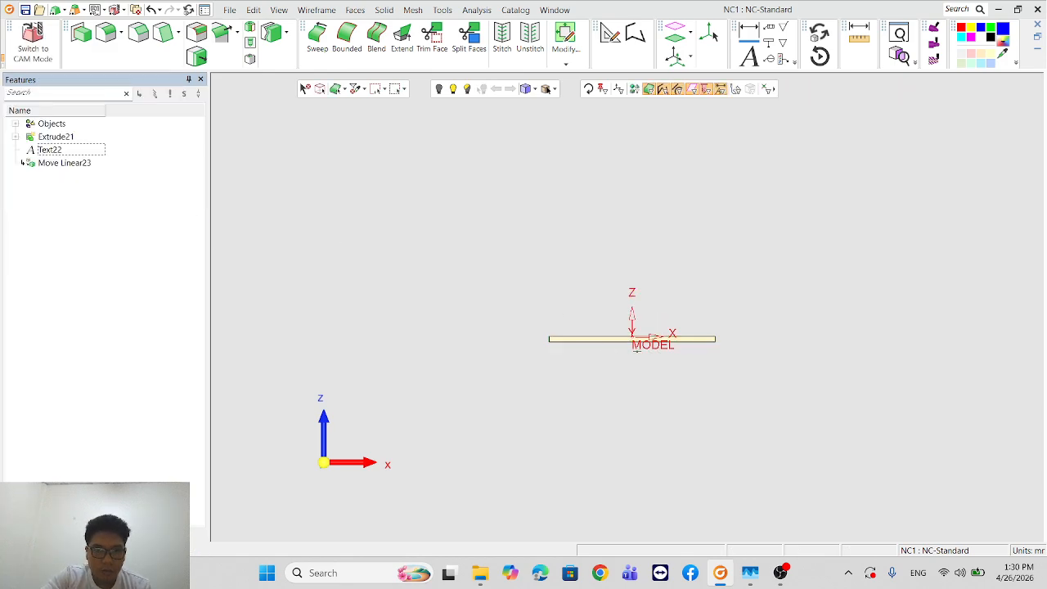
Step: Return to CAM mode and update the target part and the bounding box stock to match the moved plate
scroll(646, 340, "up", 5)
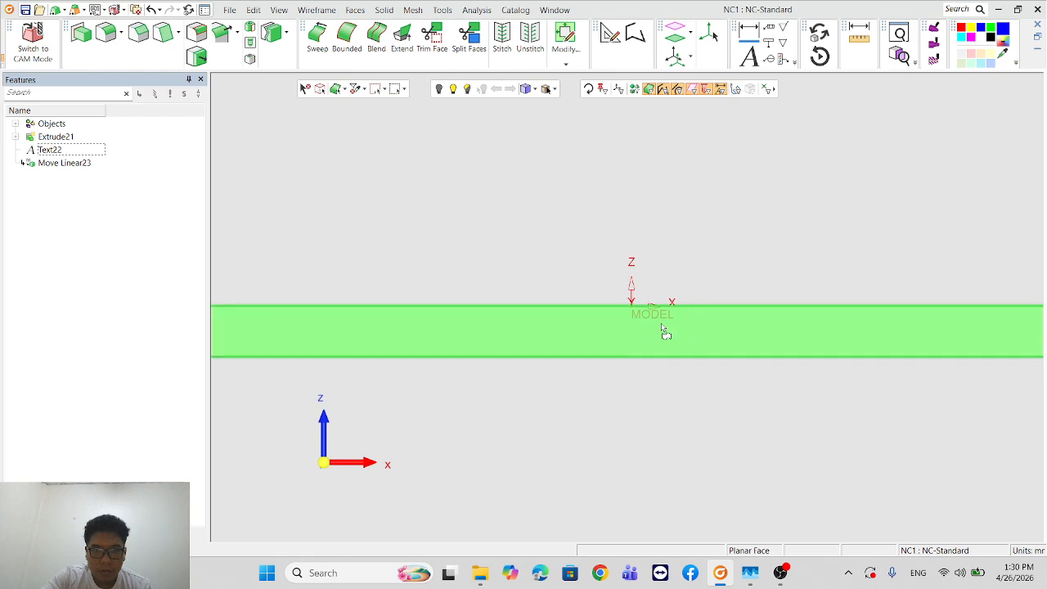
scroll(708, 326, "up", 5)
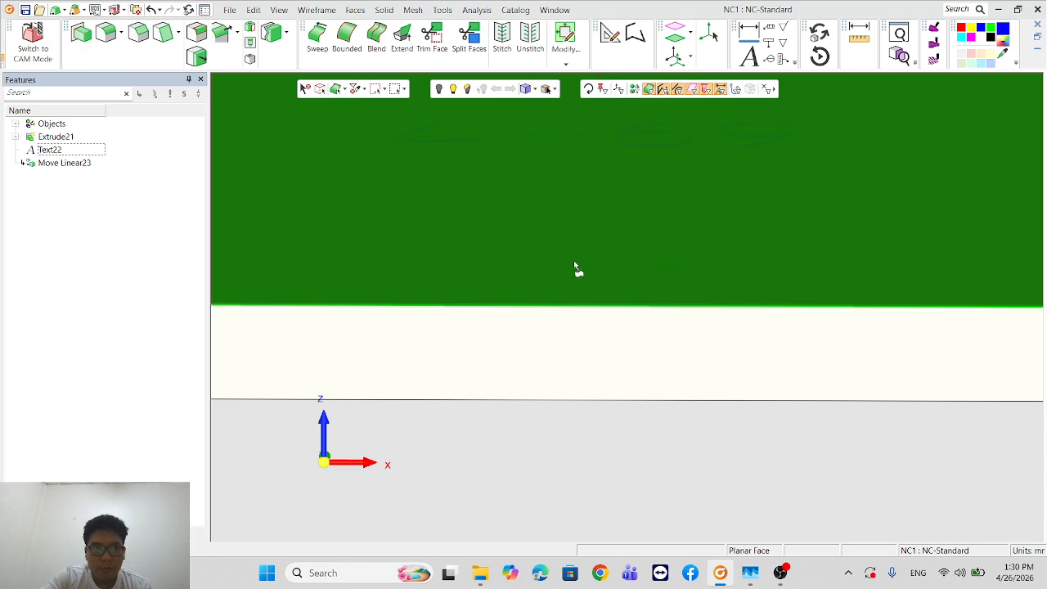
left_click(33, 41)
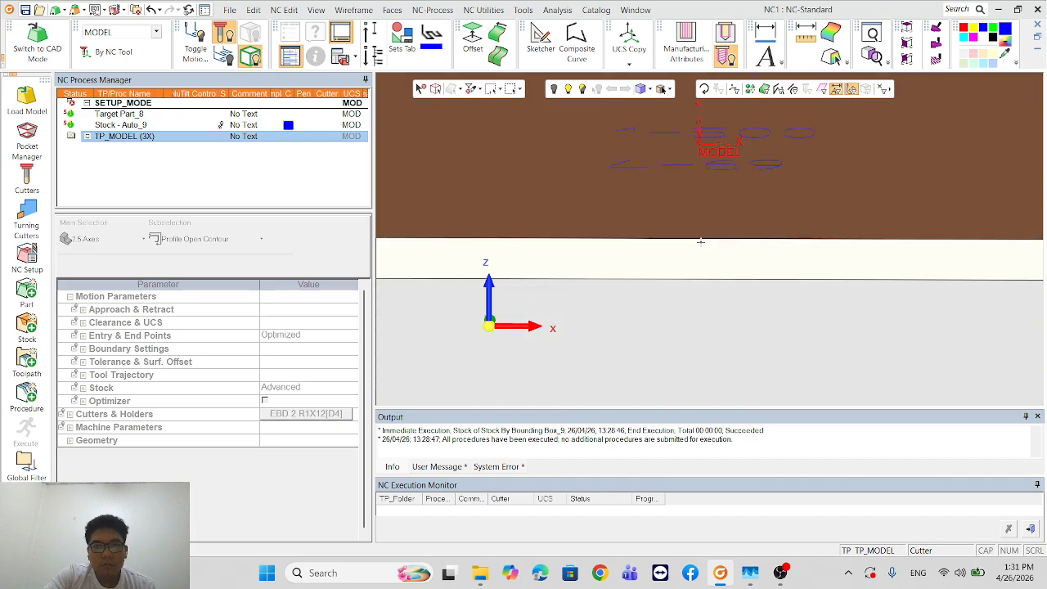
scroll(700, 241, "down", 6)
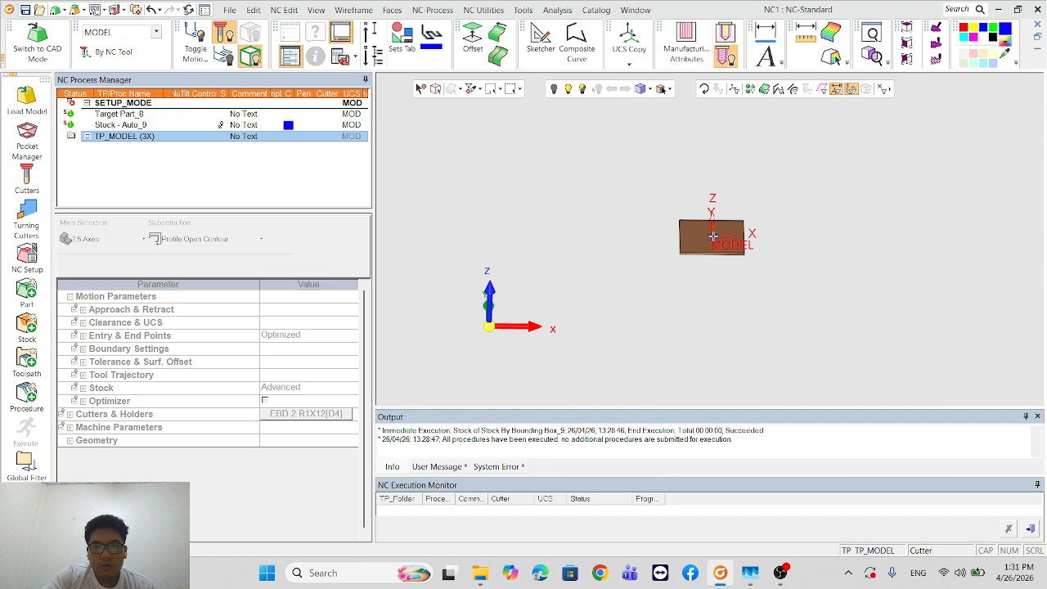
scroll(701, 239, "up", 5)
scroll(704, 263, "down", 2)
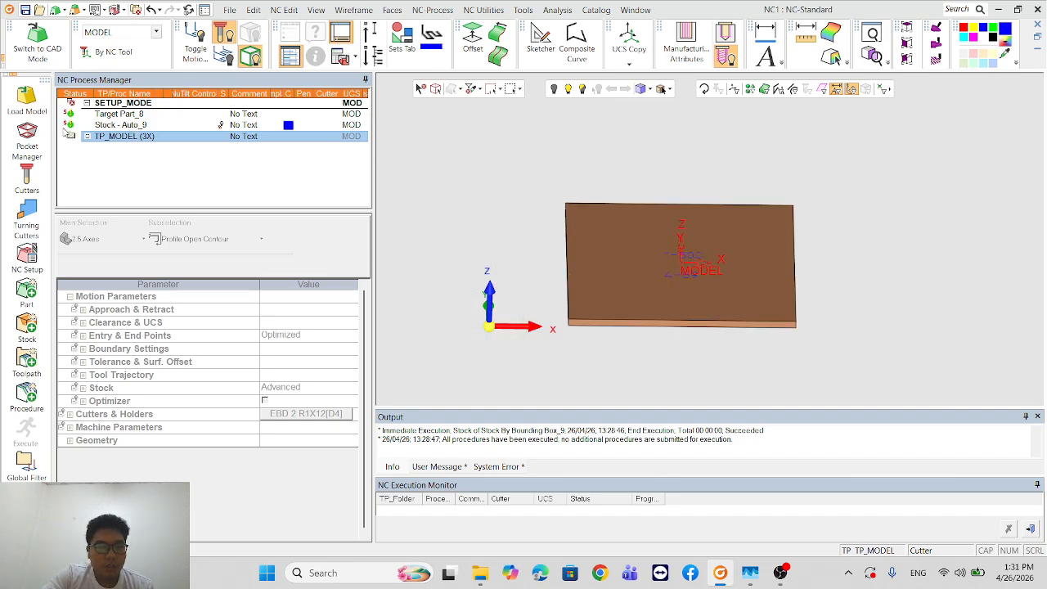
double_click(110, 117)
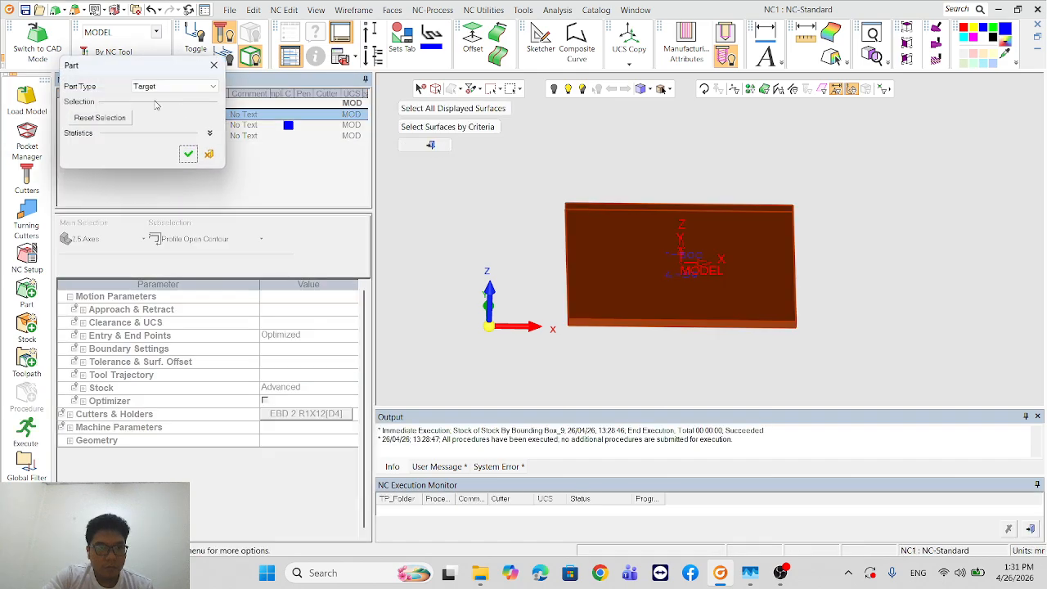
left_click(188, 152)
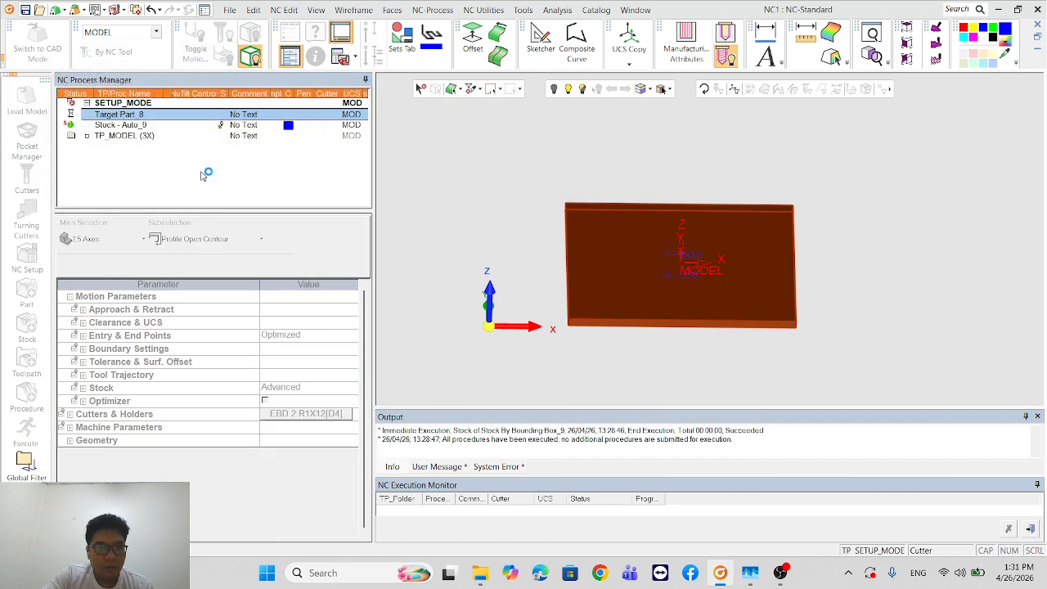
double_click(115, 125)
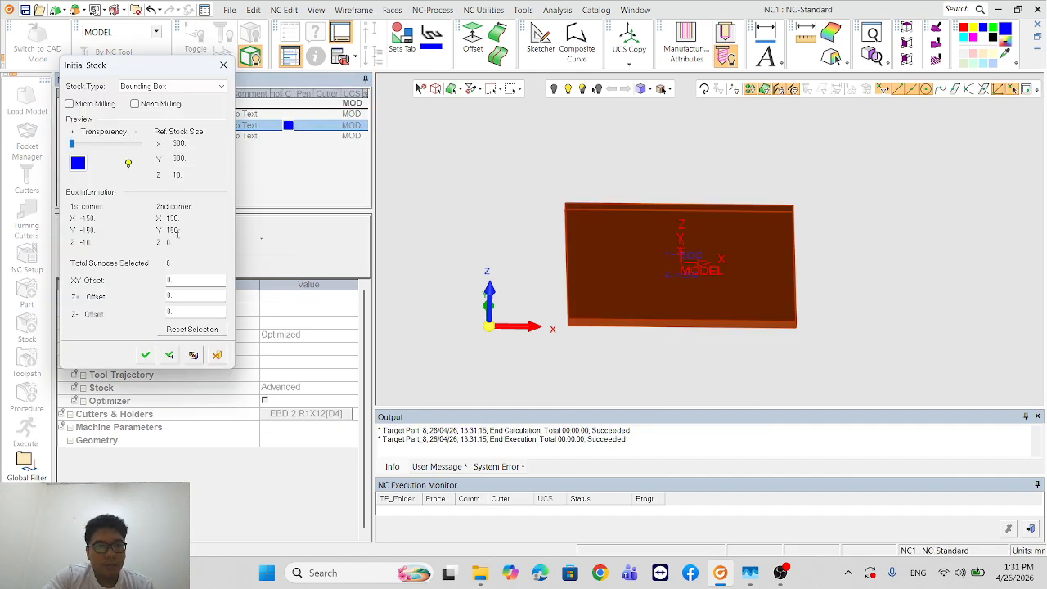
left_click(145, 356)
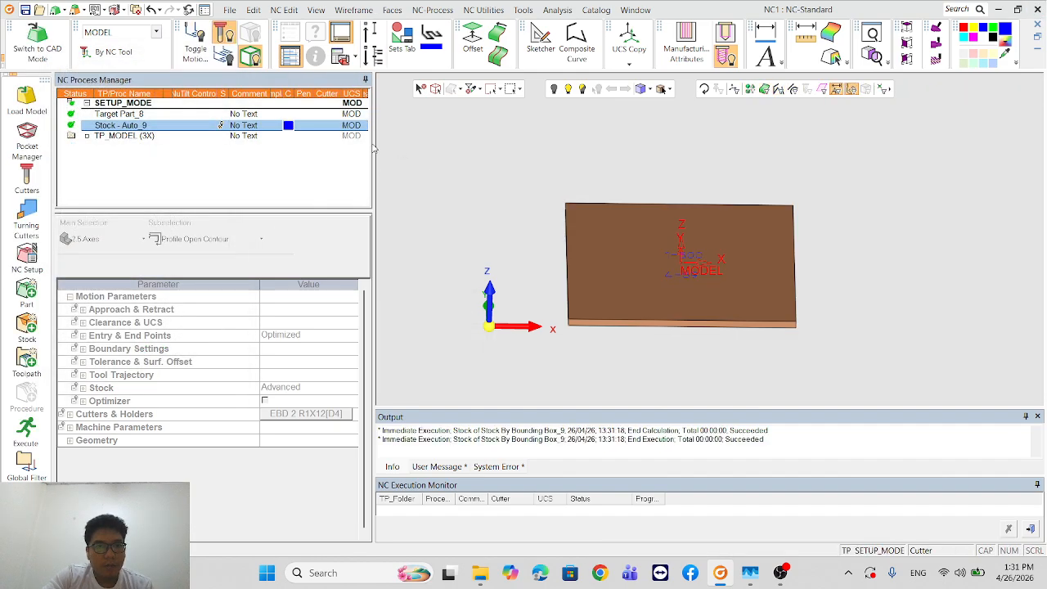
Step: Add a 2.5 Axes Profile Open Contour procedure to the TP_MODEL toolpath
left_click_drag(372, 147, 404, 149)
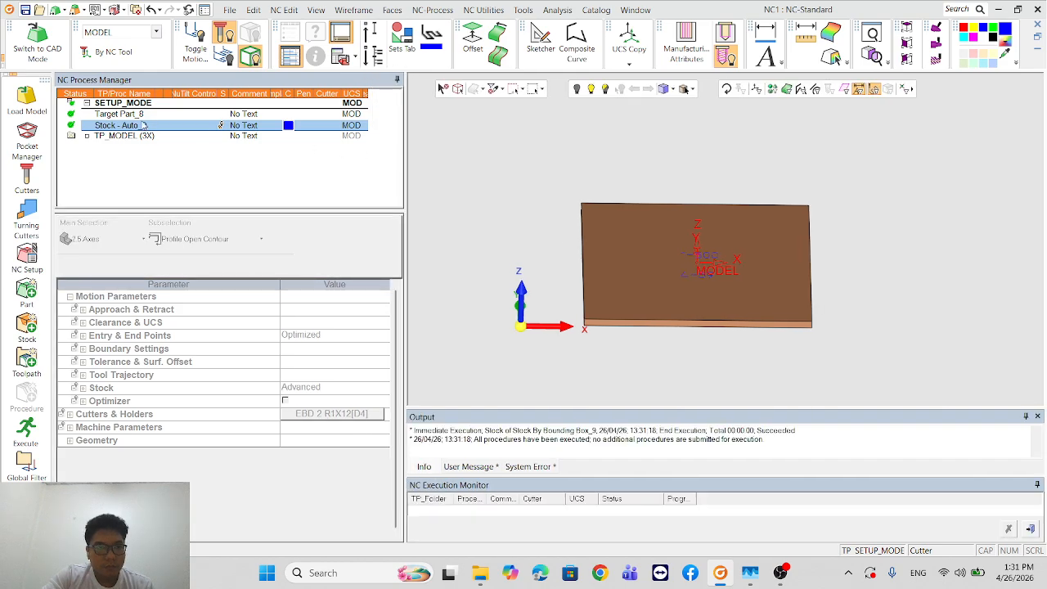
left_click(118, 136)
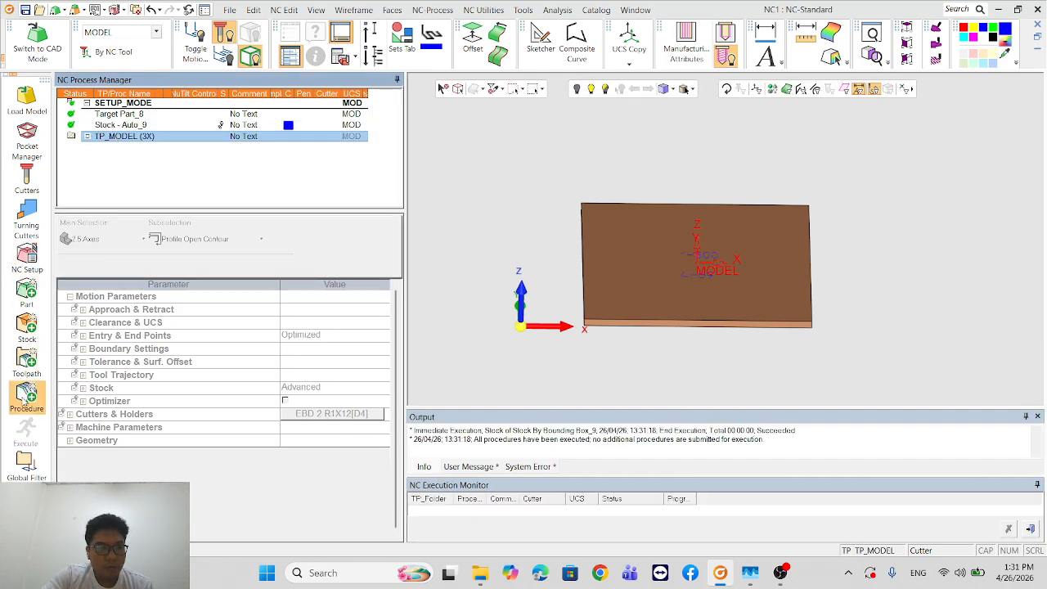
left_click(27, 399)
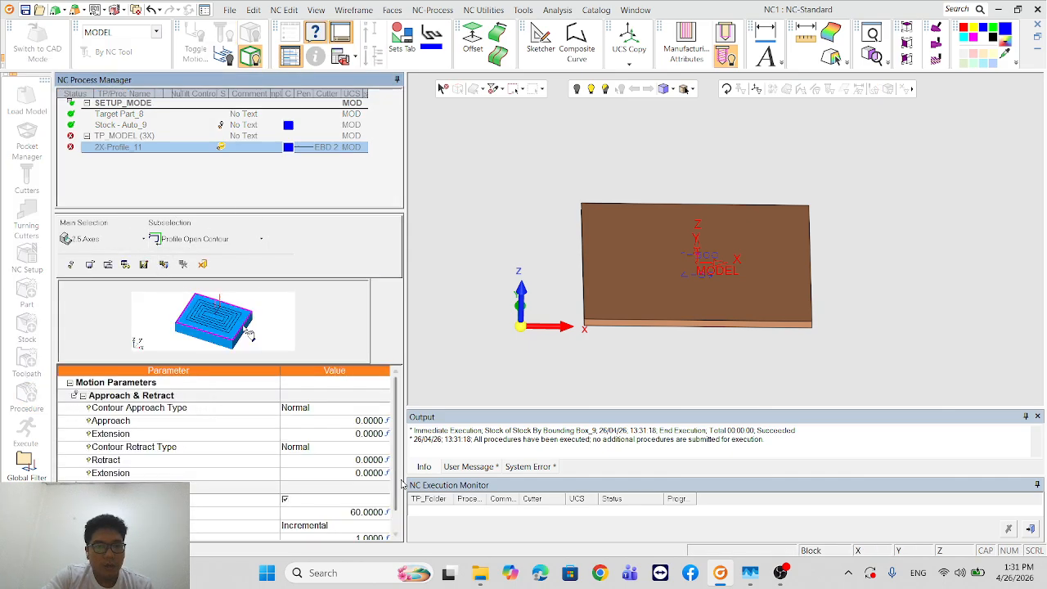
Step: Select the curves of both text lines, 1-500 and 4-69, with Multi Contours and accept them as the procedure's open contours
left_click_drag(396, 484, 400, 514)
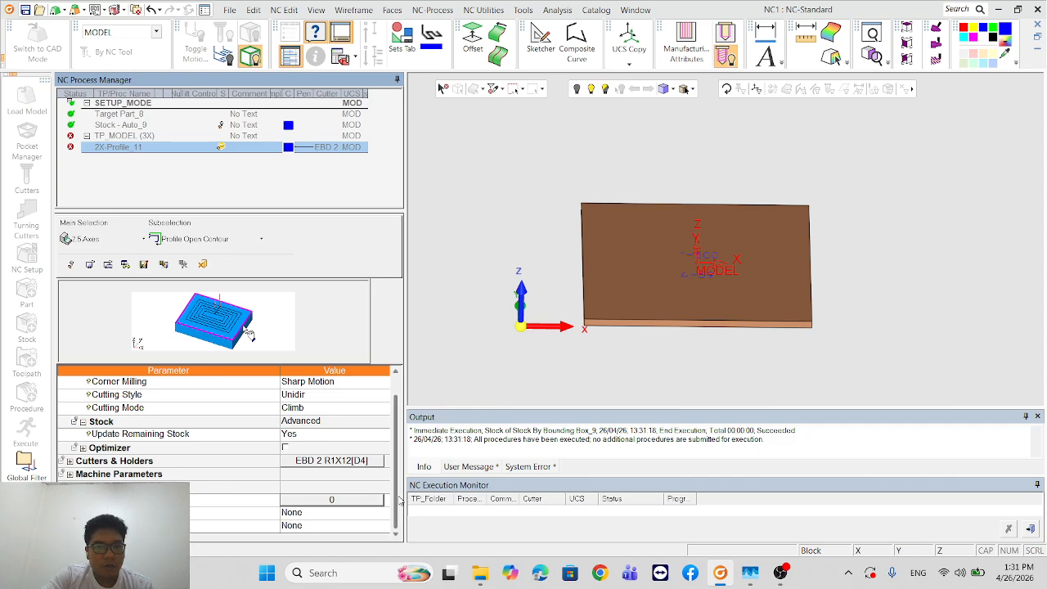
left_click(354, 500)
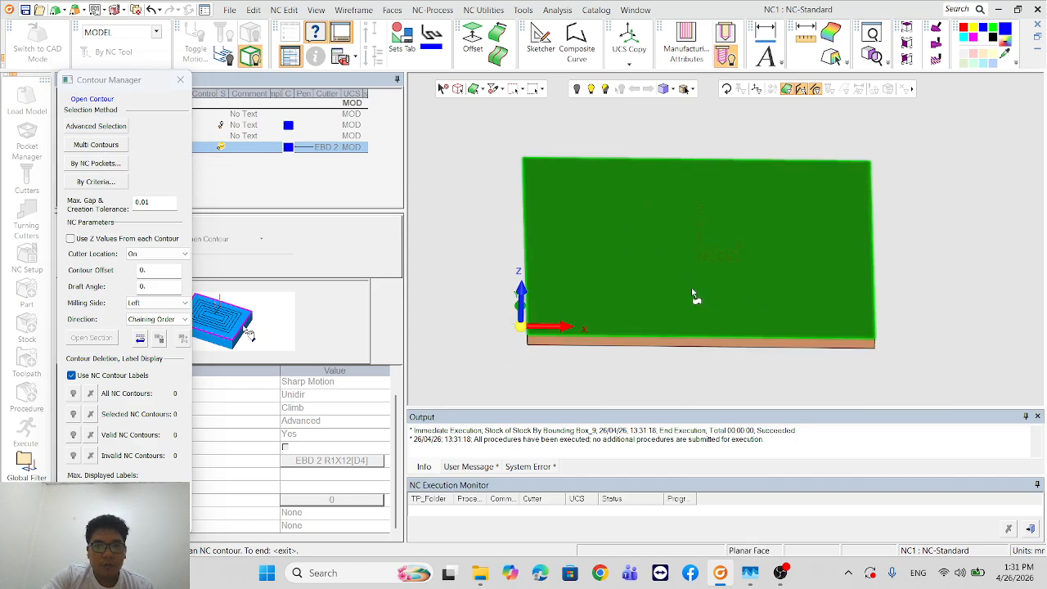
scroll(691, 286, "up", 3)
scroll(732, 279, "down", 2)
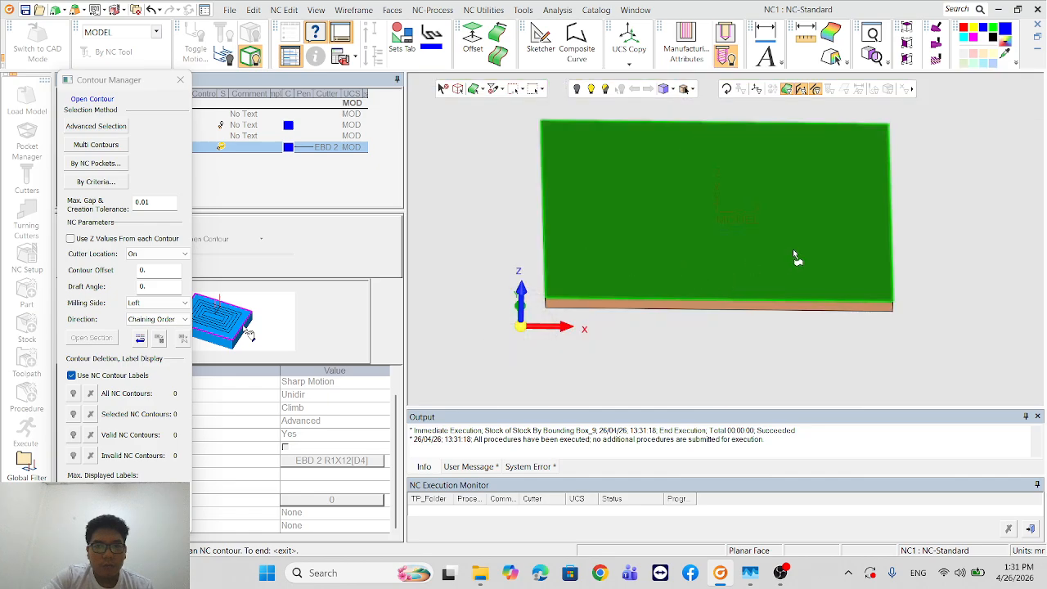
middle_click_drag(787, 257, 787, 282)
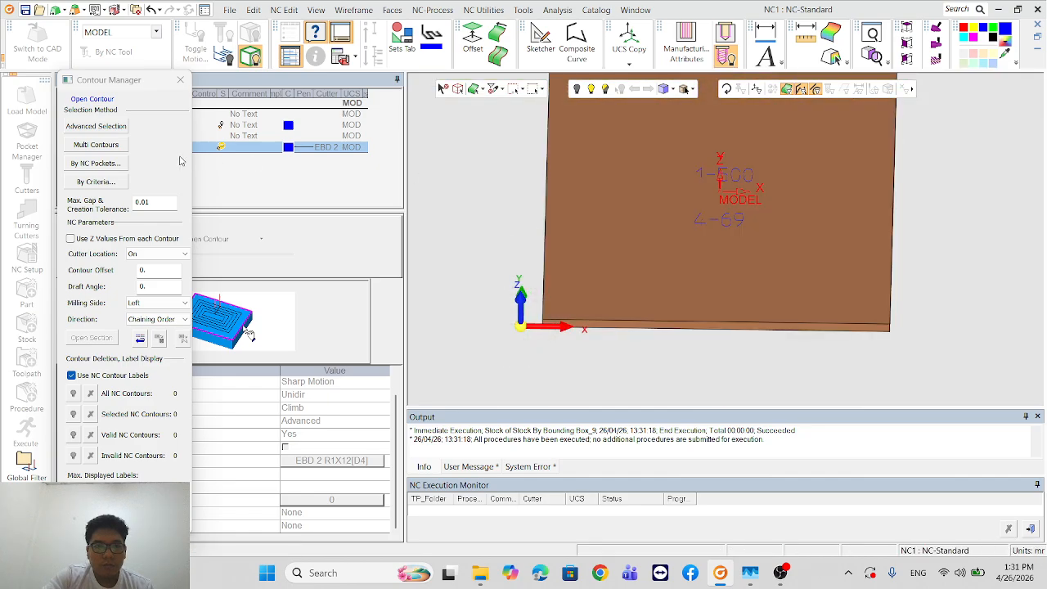
left_click(96, 145)
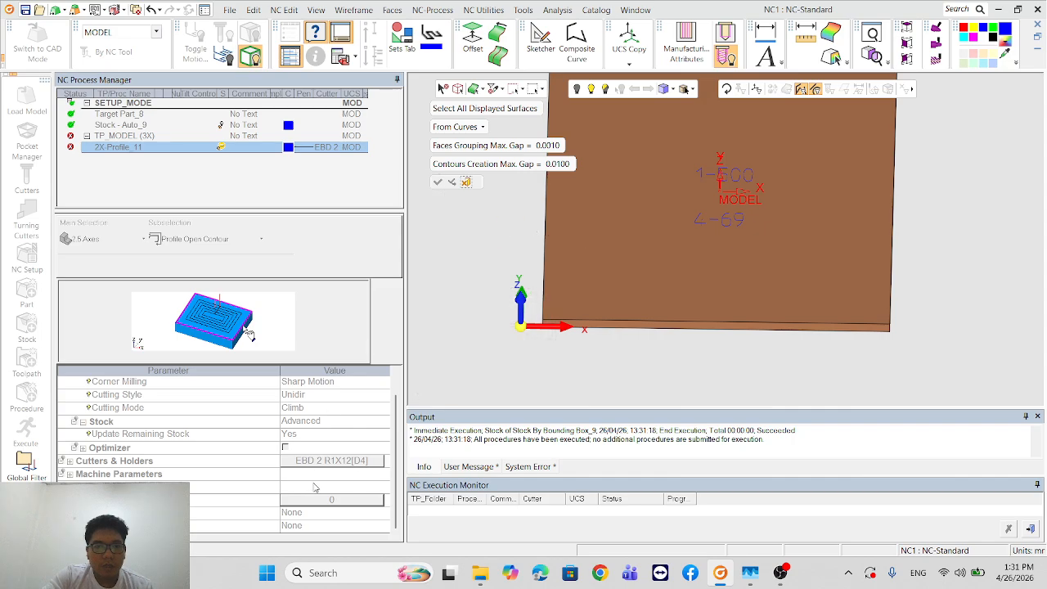
scroll(729, 161, "up", 4)
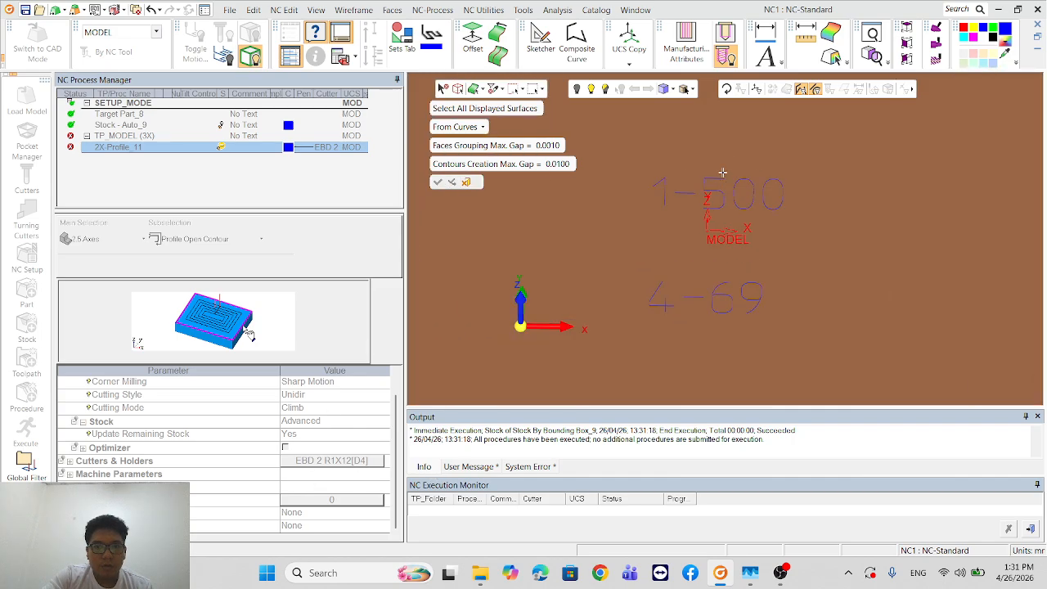
left_click(667, 304)
middle_click(696, 270)
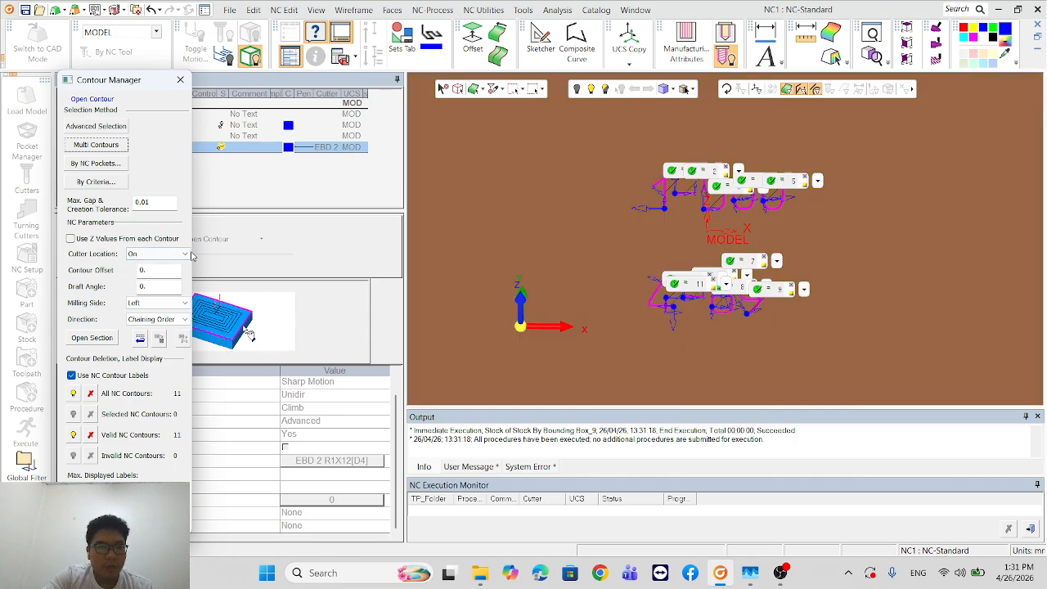
left_click(122, 520)
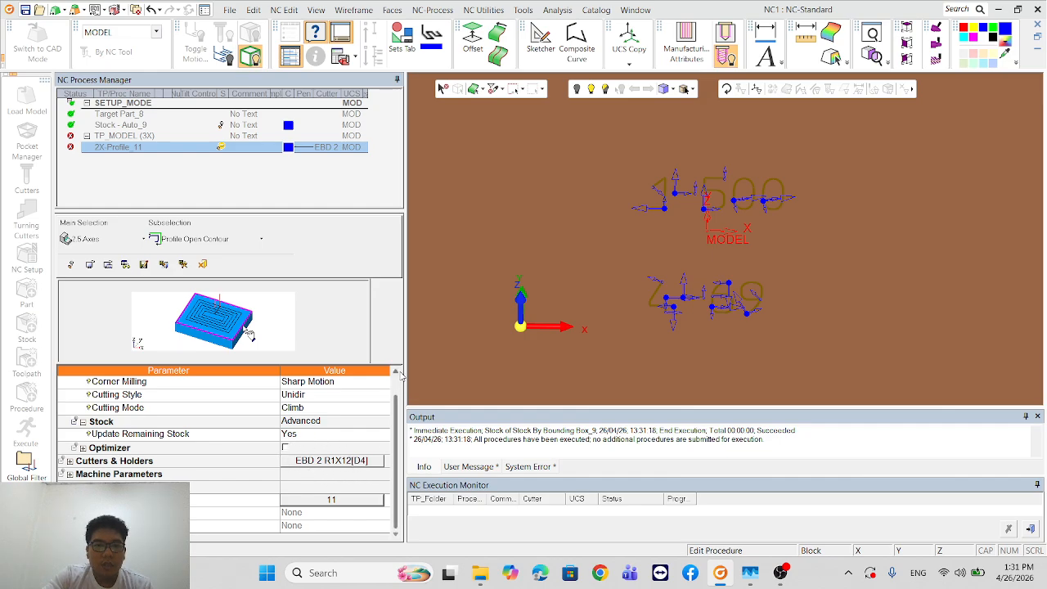
Step: Set the Down Step of the 2.5 Axes Profile Open Contour procedure to 0.5
scroll(398, 374, "up", 8)
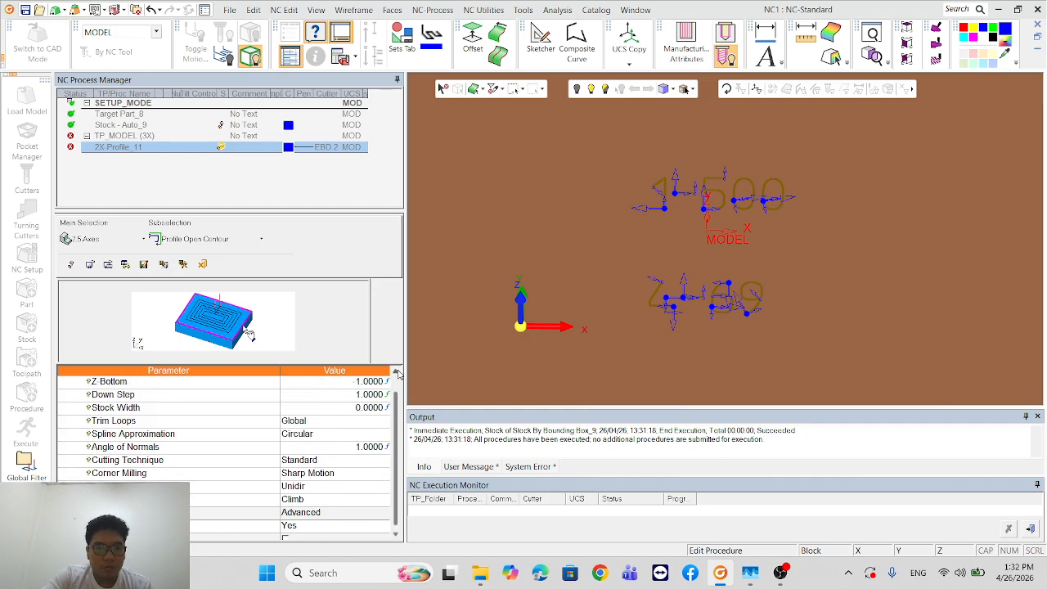
scroll(398, 374, "up", 2)
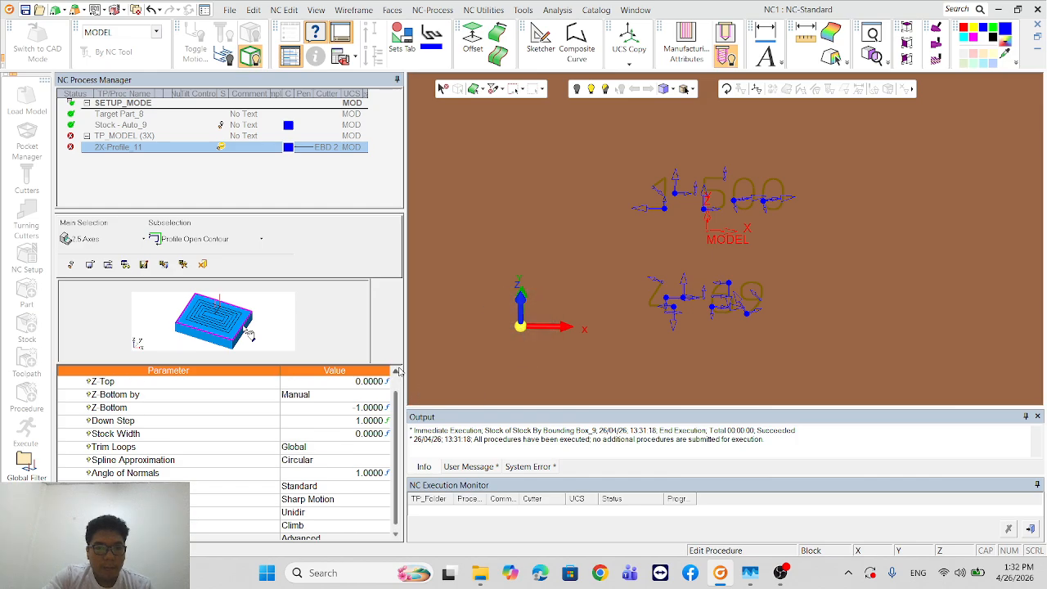
scroll(373, 431, "up", 1)
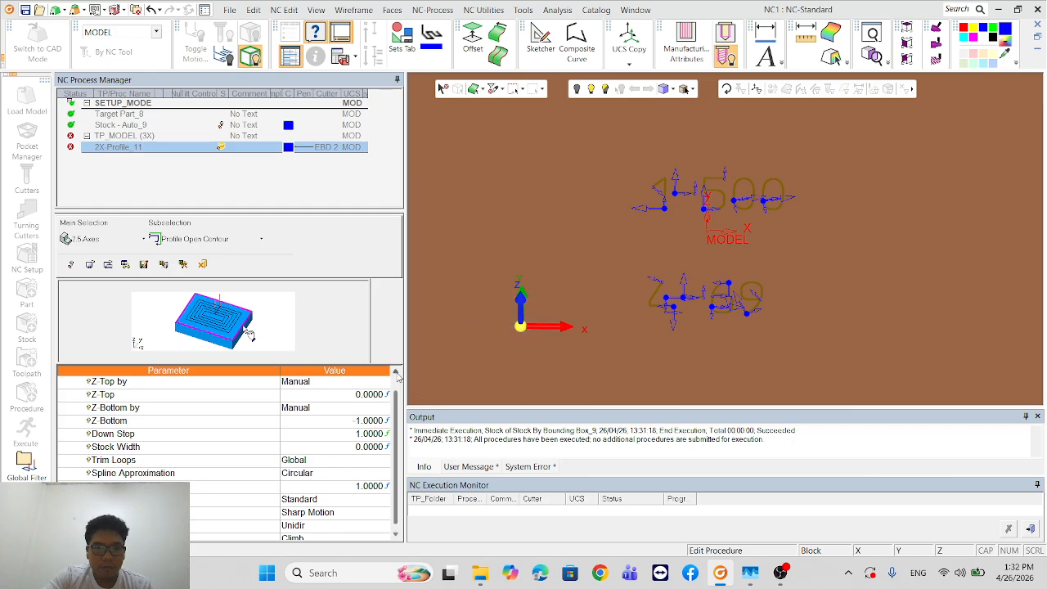
scroll(395, 374, "up", 3)
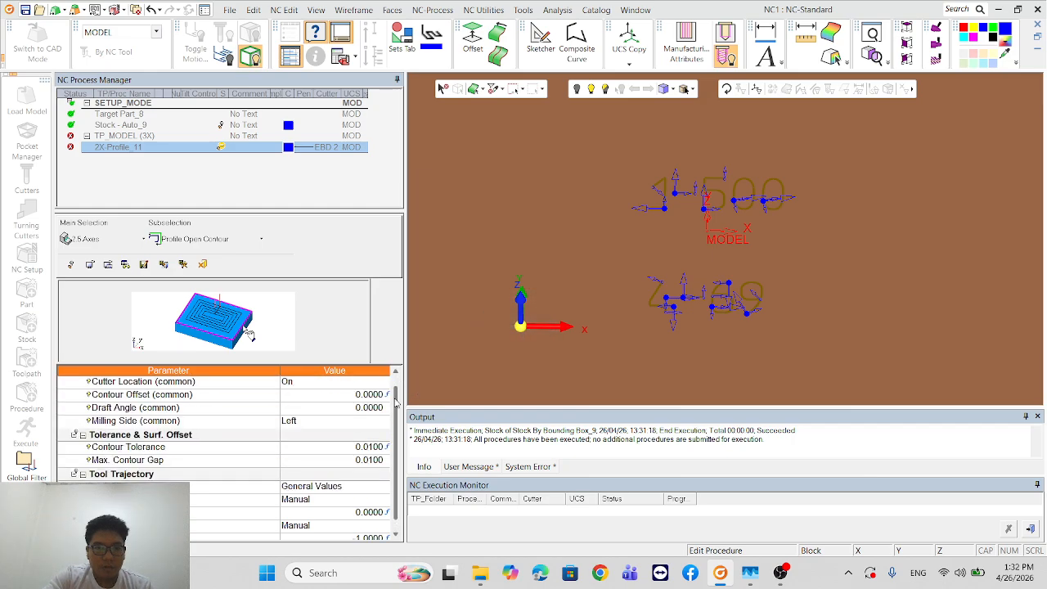
mouse_move(396, 401)
left_mouse_down()
mouse_move(396, 392)
mouse_move(397, 415)
left_mouse_up()
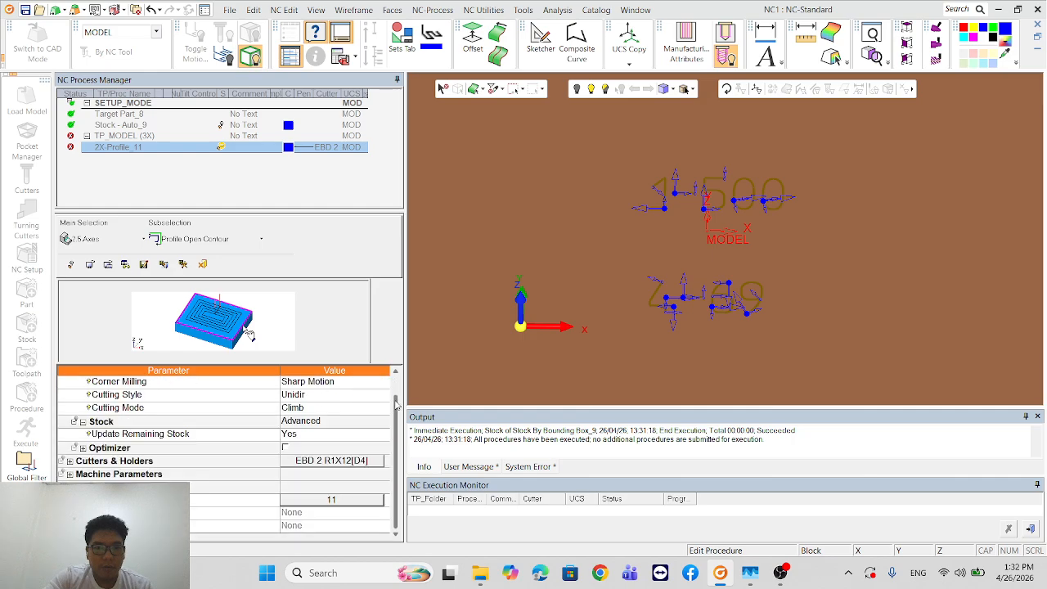
scroll(396, 374, "up", 3)
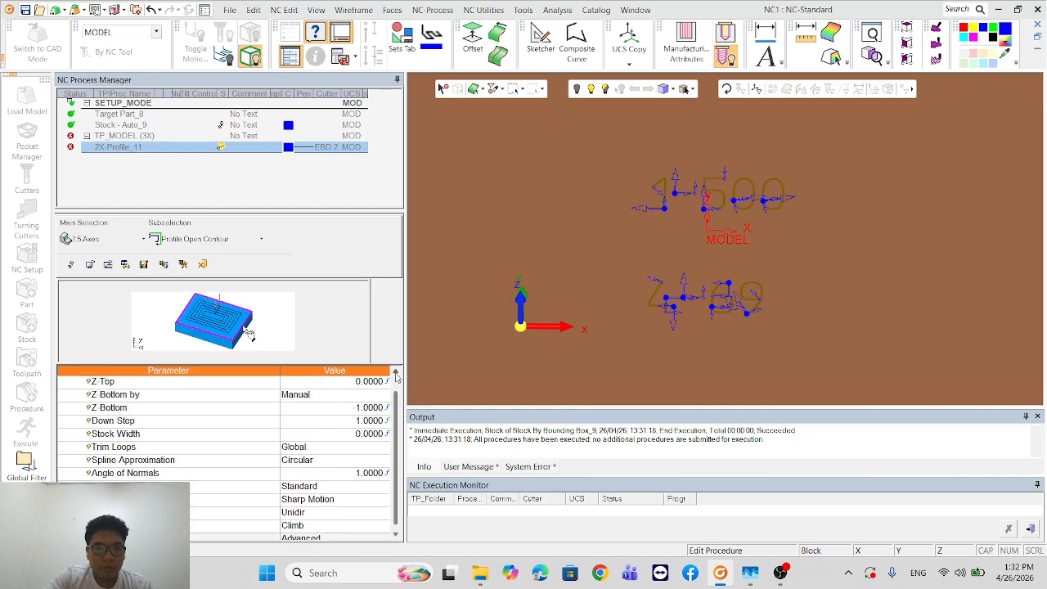
left_click(368, 421)
left_click_drag(347, 422, 407, 422)
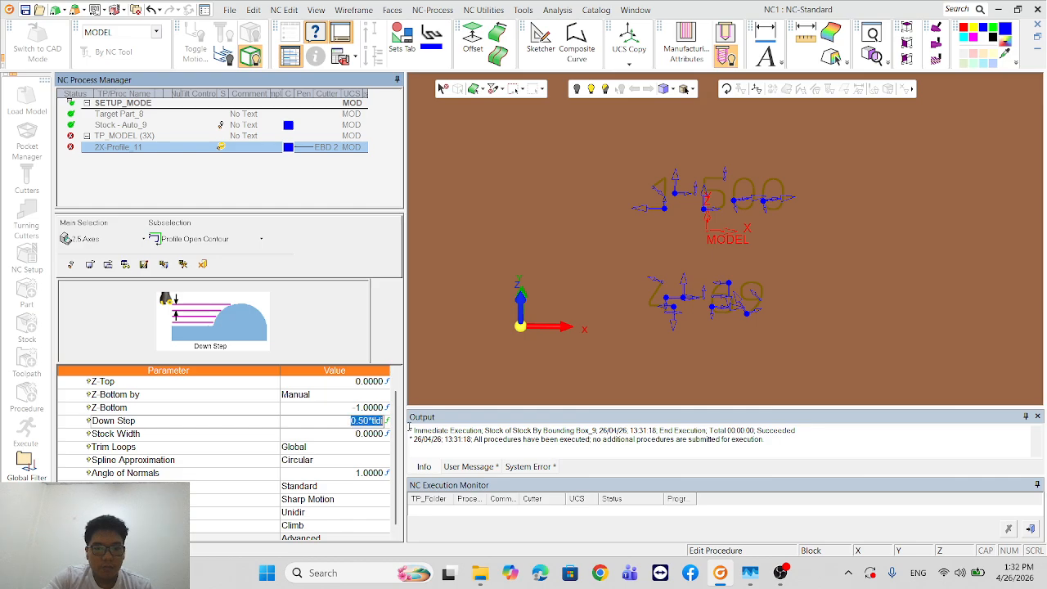
type("0.5")
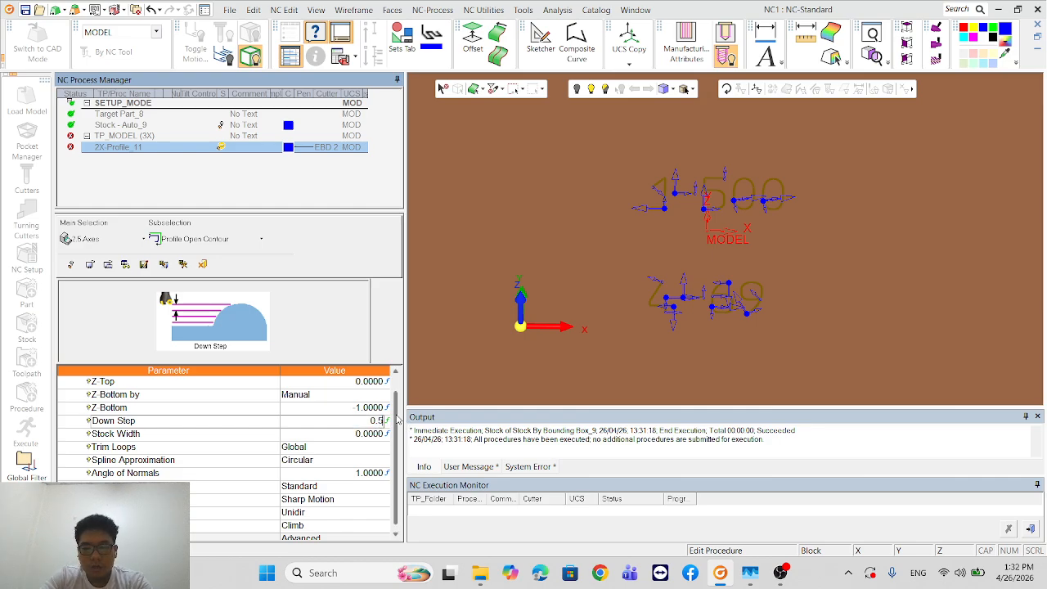
key("Return")
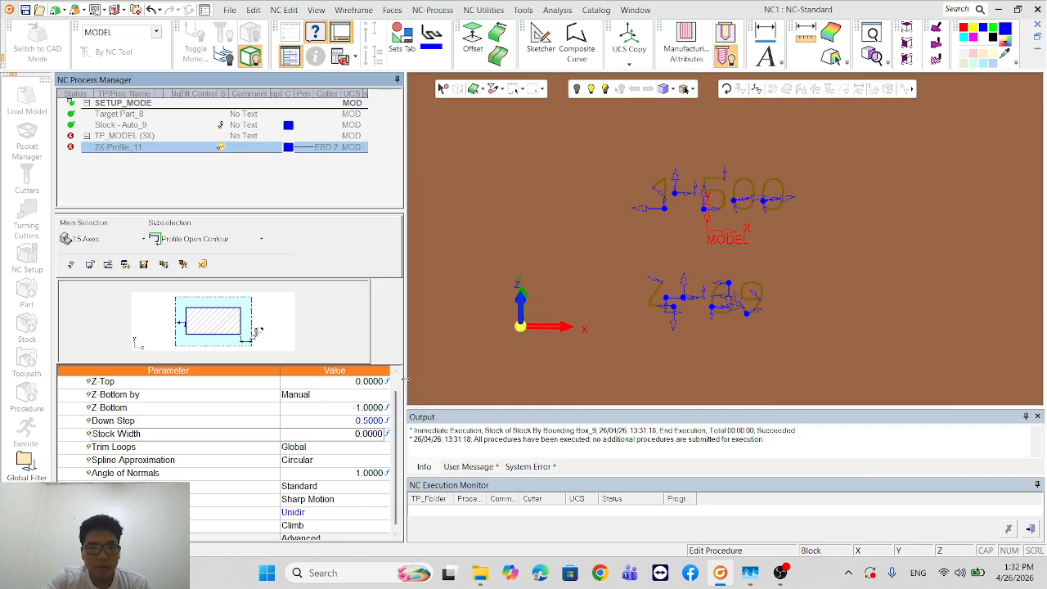
Step: Review the remaining motion parameters, then save and calculate the Profile Open Contour procedure
scroll(398, 401, "up", 2)
scroll(396, 404, "up", 4)
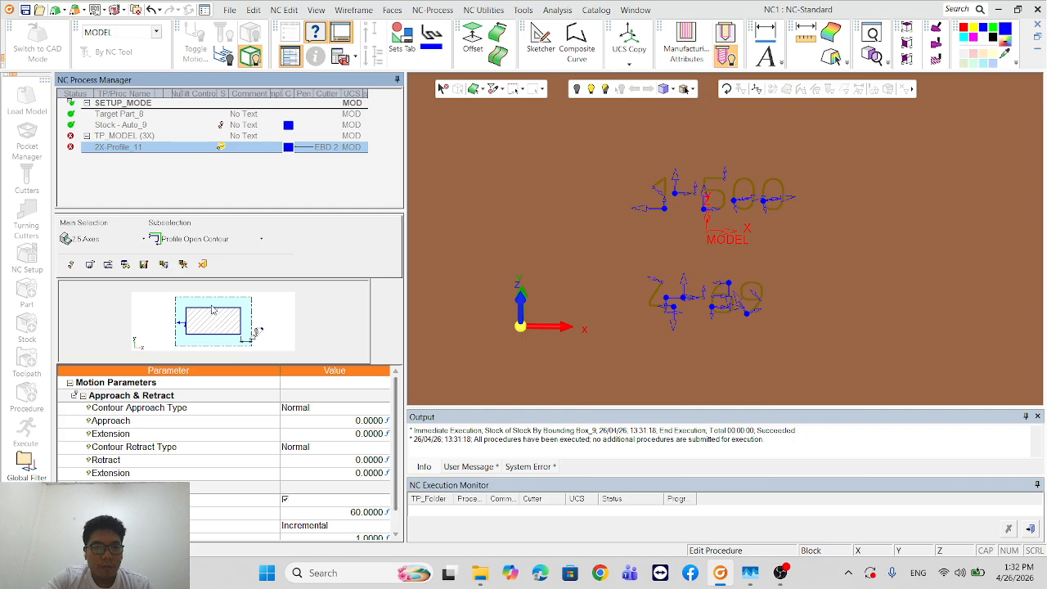
left_click(184, 266)
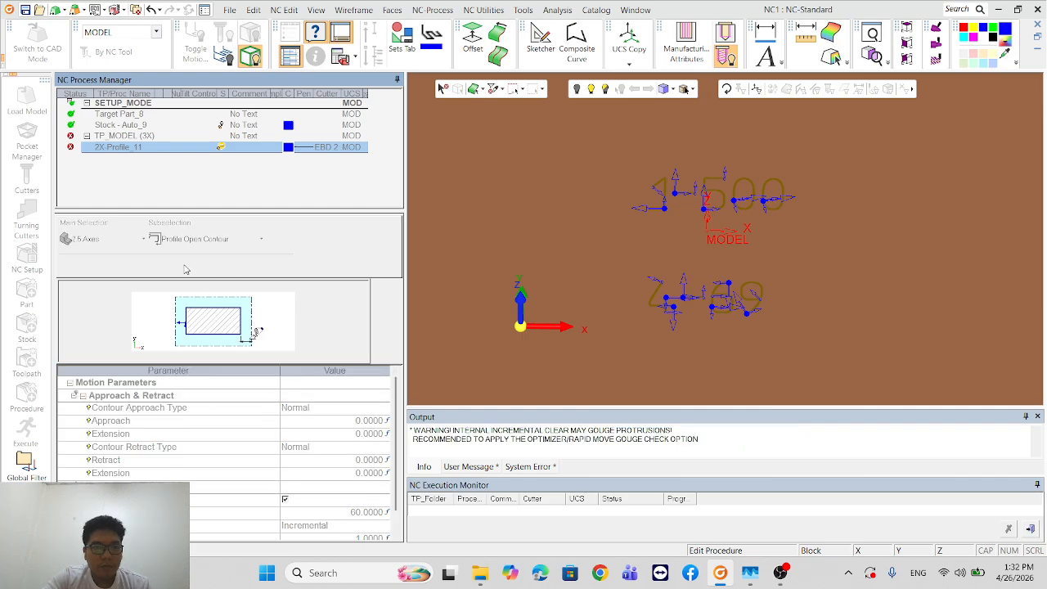
left_click(468, 315)
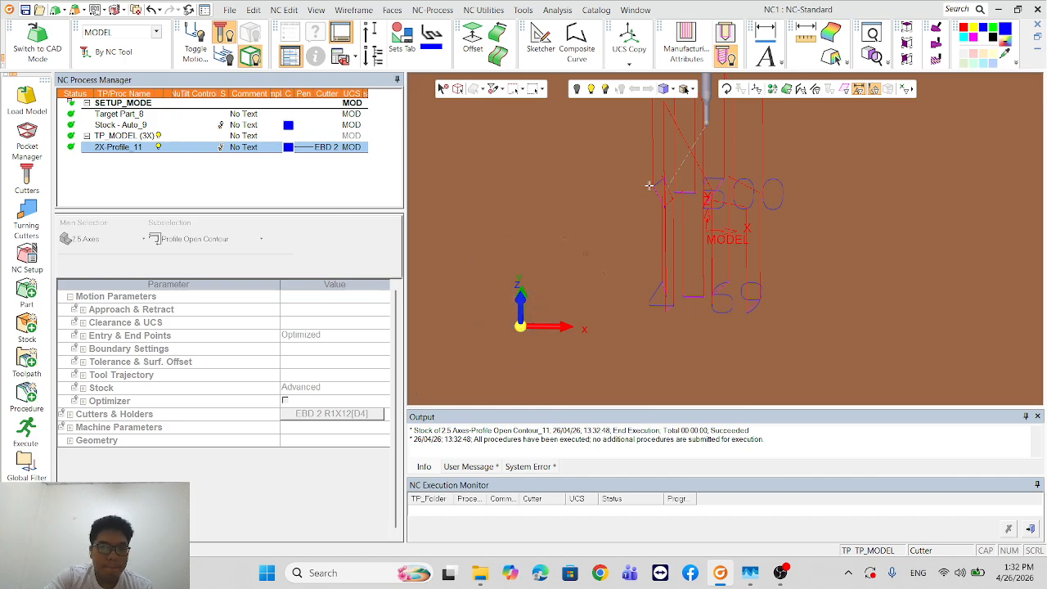
Step: Examine the calculated engraving toolpath over both text lines from an angled view in wireframe display
left_click(663, 88)
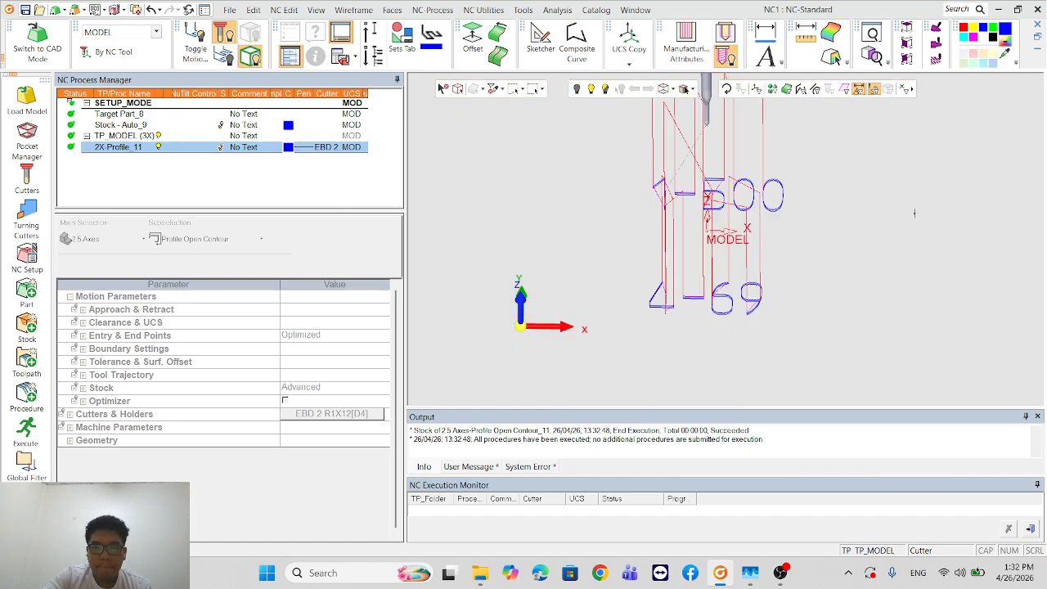
middle_click_drag(767, 289, 740, 297, "ctrl")
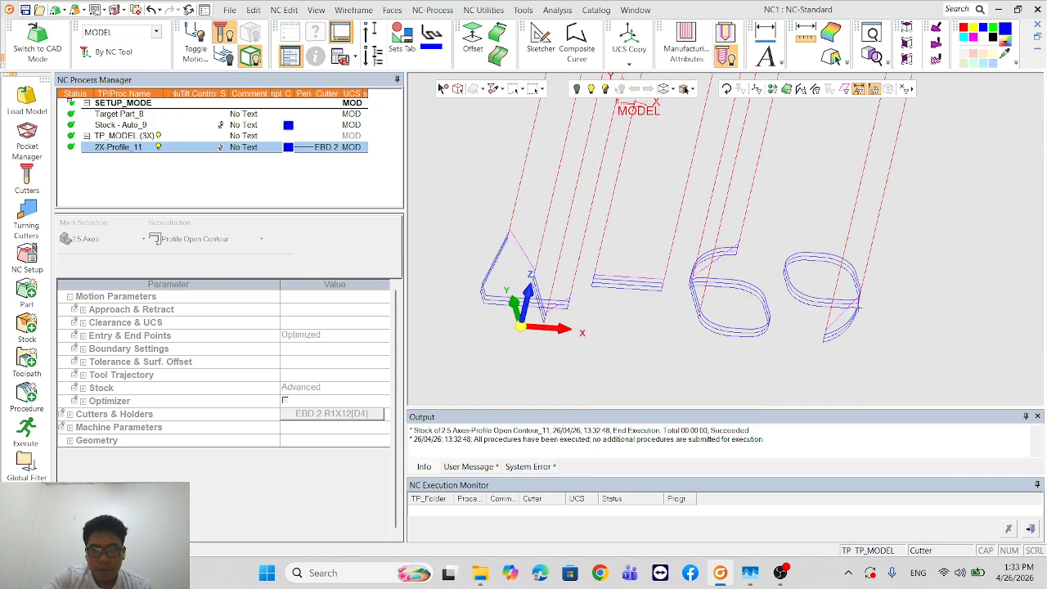
scroll(852, 310, "down", 5)
scroll(699, 204, "up", 3)
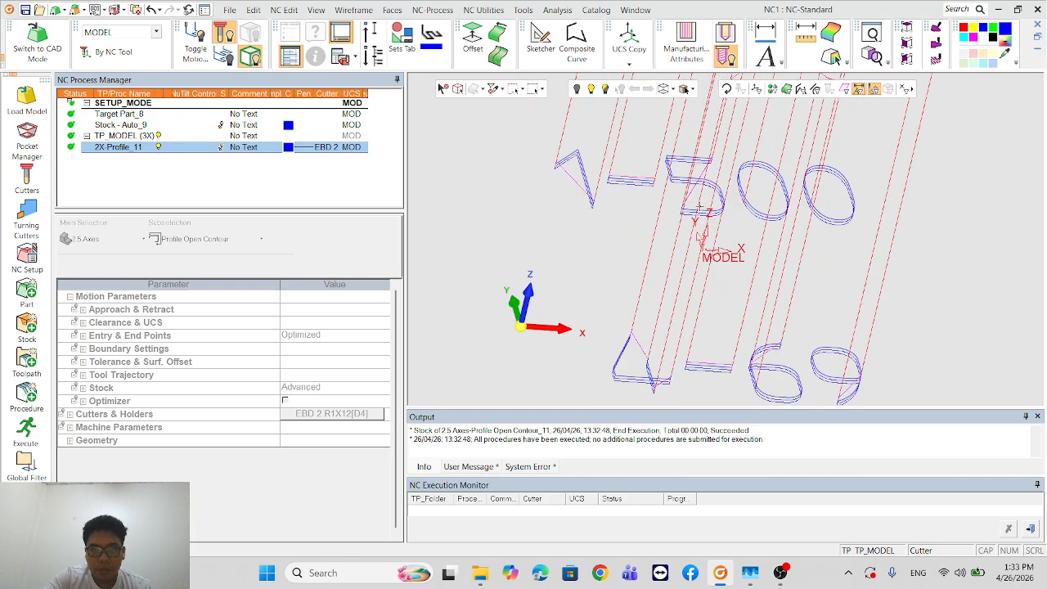
left_click(163, 149)
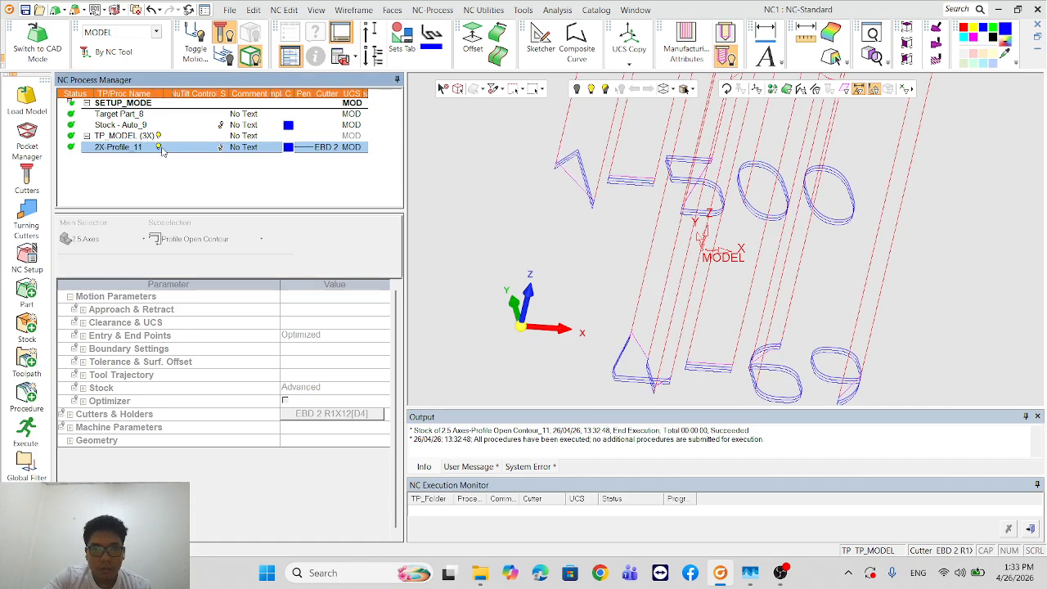
scroll(629, 198, "up", 3)
scroll(637, 215, "down", 7)
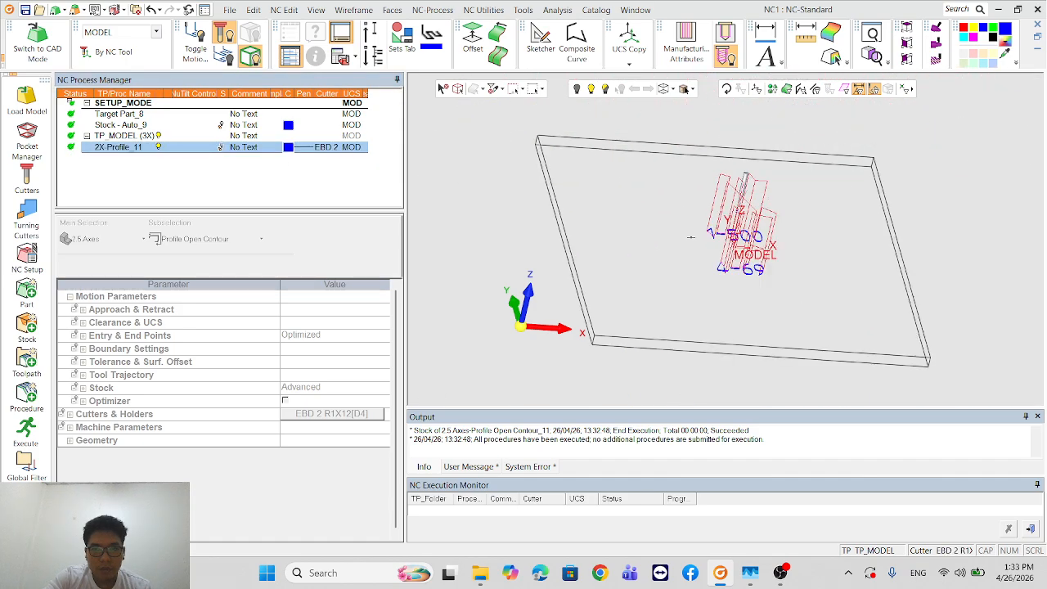
middle_click_drag(691, 237, 682, 241)
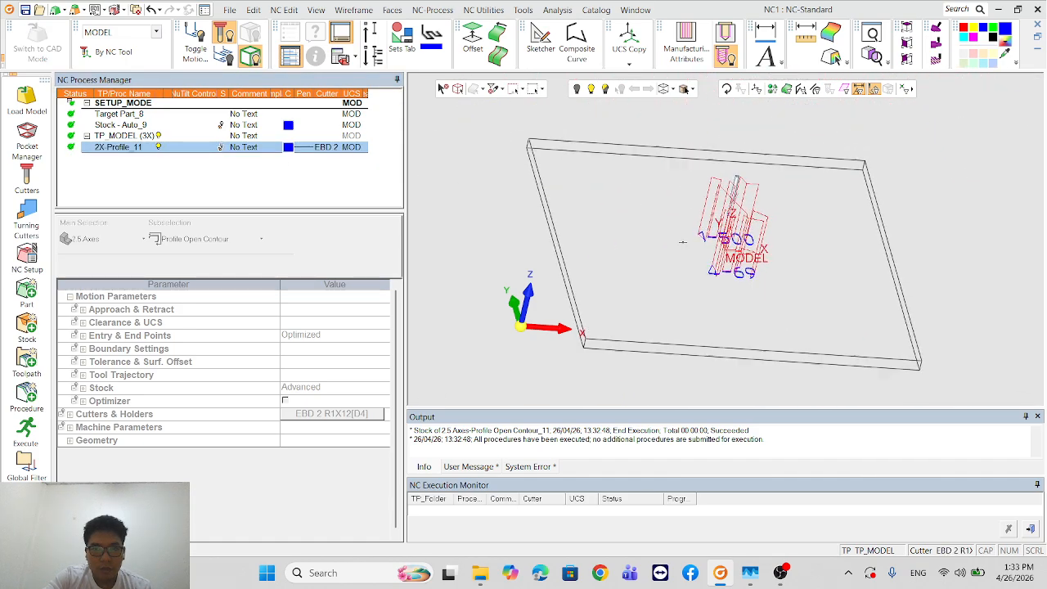
Step: Hide the toolpath of the profile procedure and return the plate to shaded display
left_click(159, 148)
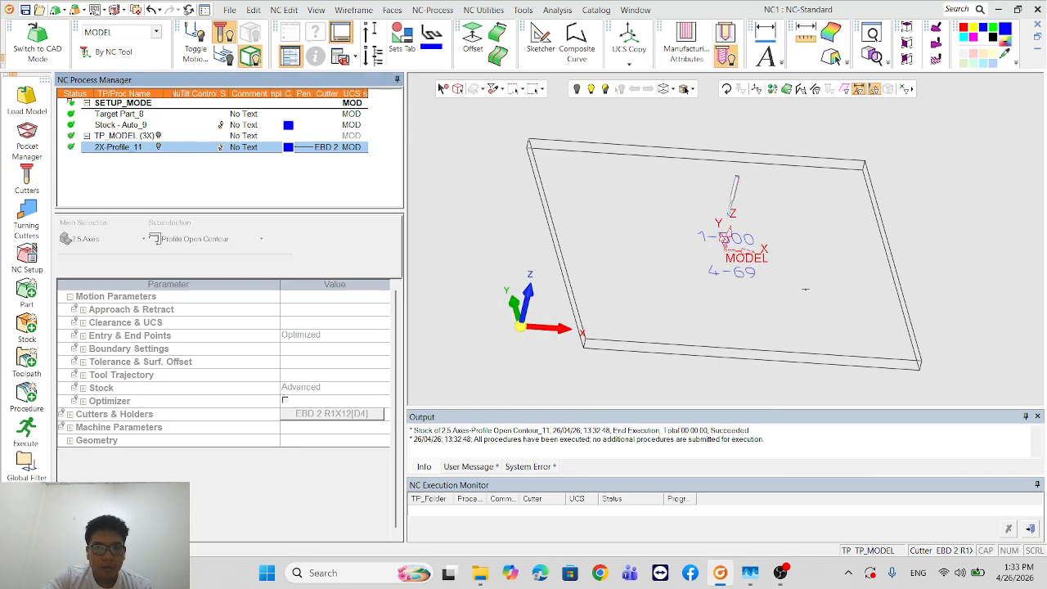
left_click(664, 88)
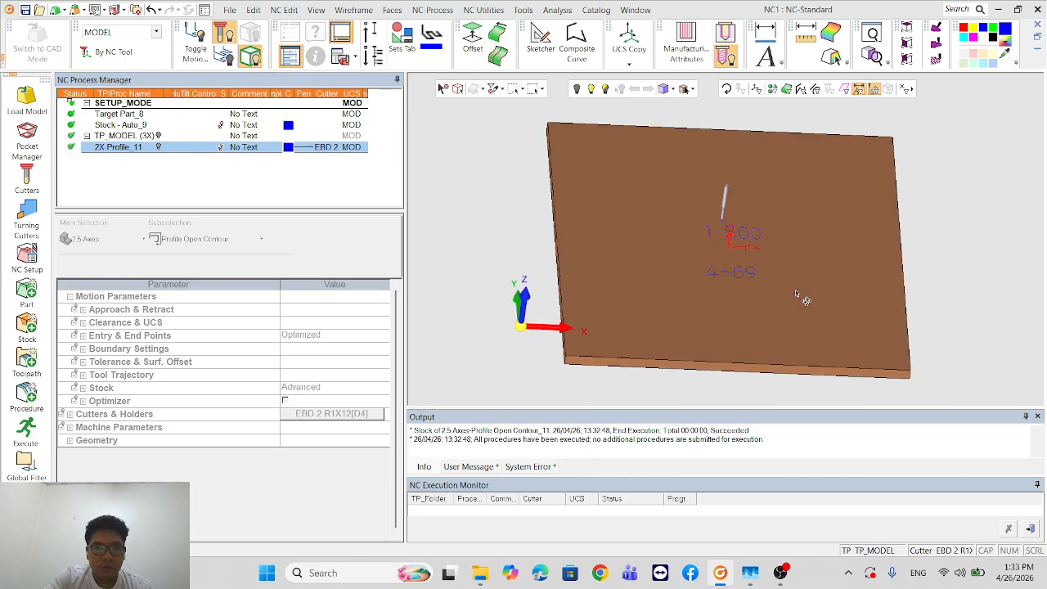
Step: Launch Machining Simulation for the 2X-Profile procedure, using Quick mode with material removal and the check against the current part
left_click(44, 536)
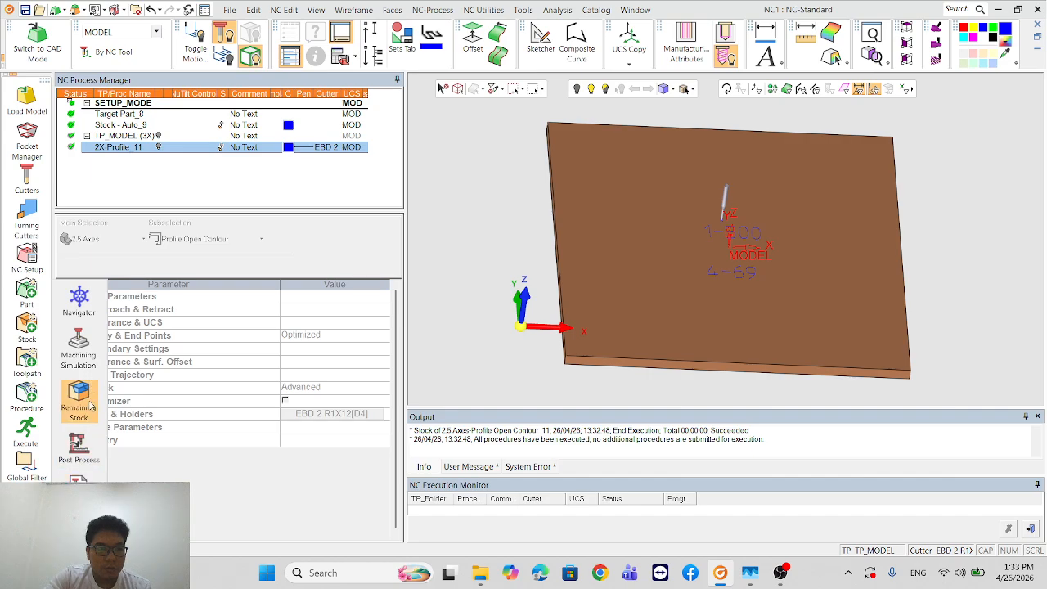
left_click(79, 347)
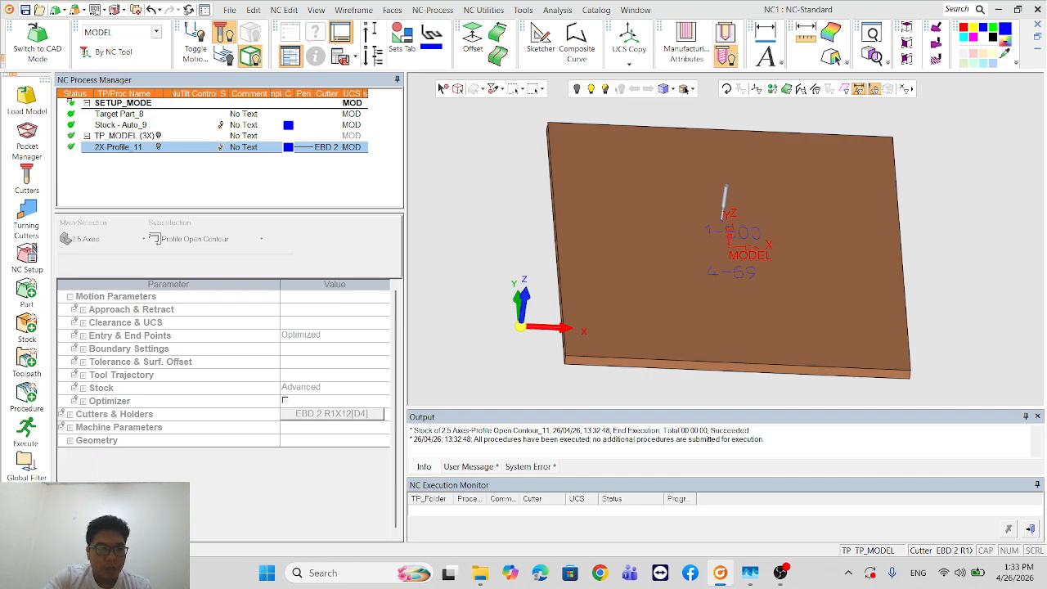
left_click(44, 535)
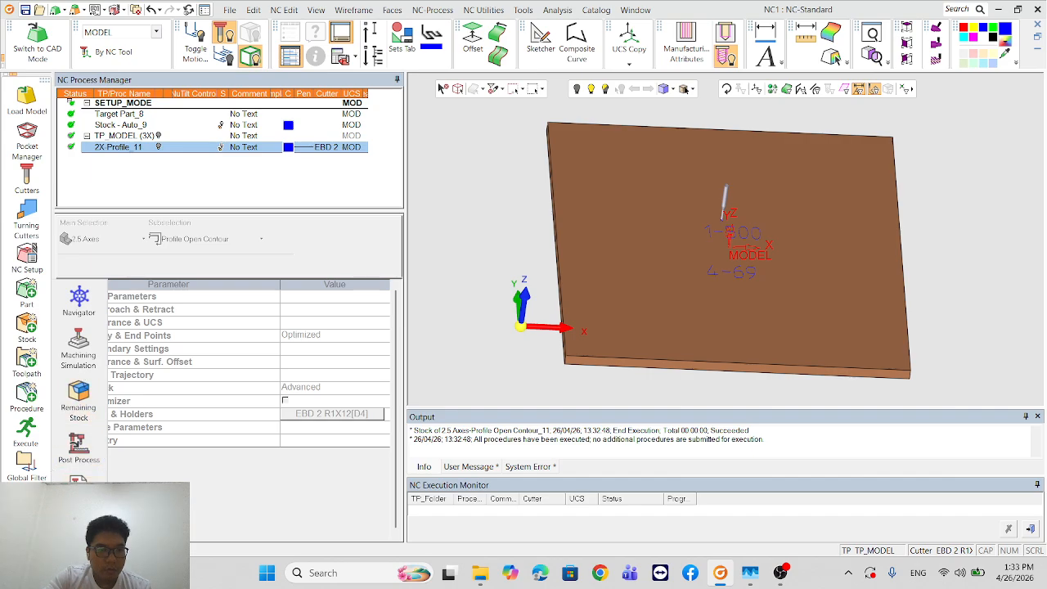
left_click(73, 365)
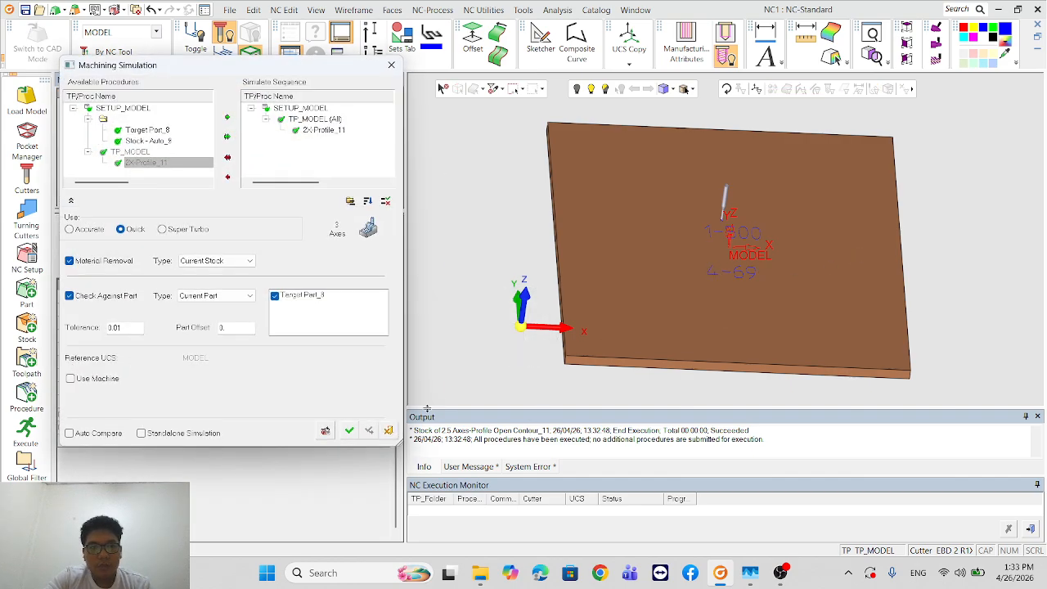
left_click(356, 432)
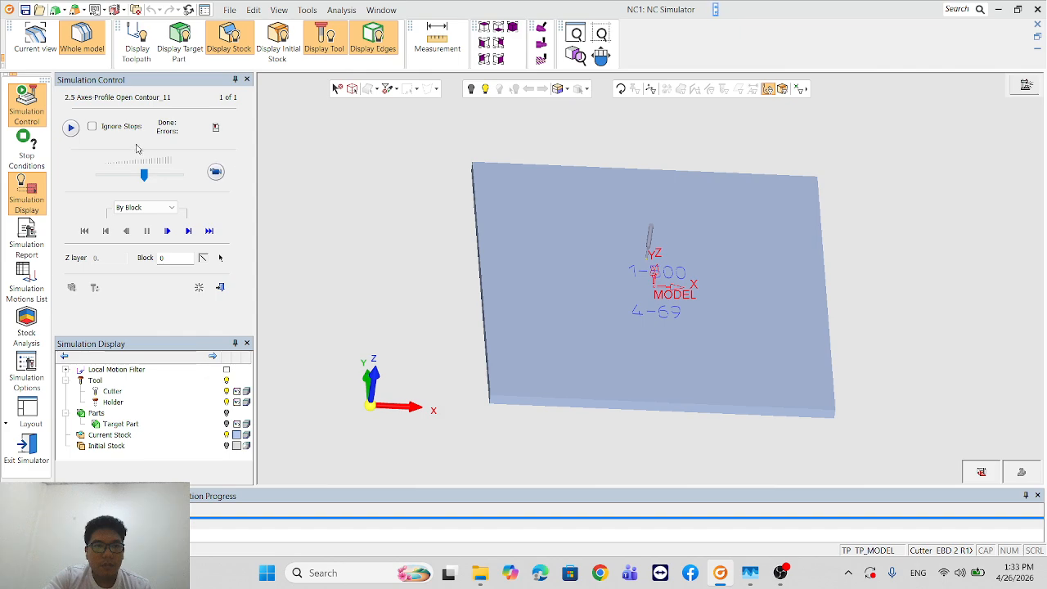
Step: Run the engraving simulation as a movie with stops ignored and a reduced speed, raising the speed slightly during playback
left_click(92, 127)
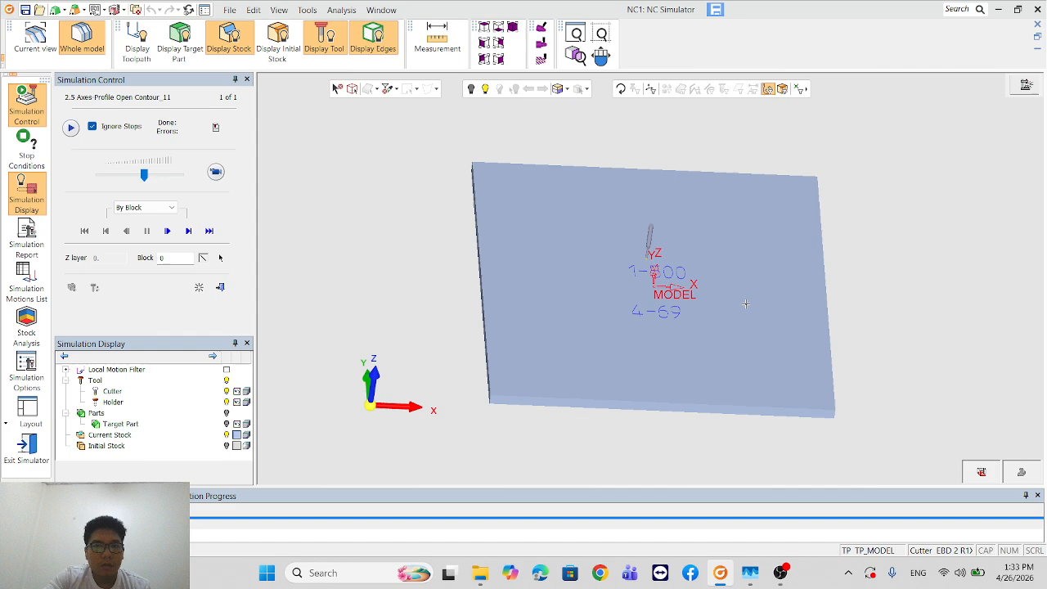
scroll(654, 322, "up", 2)
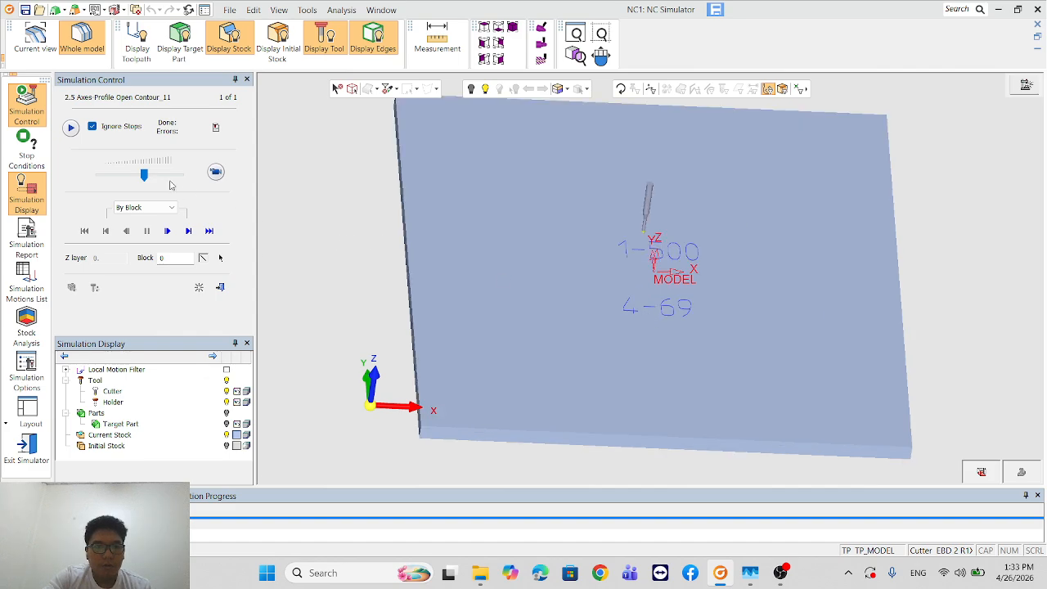
left_click(117, 176)
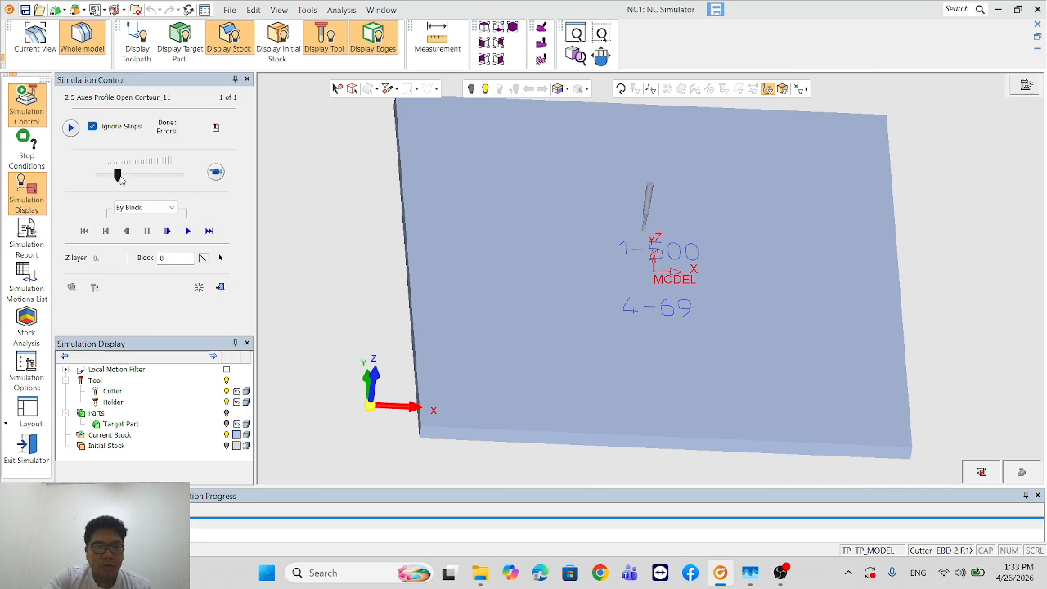
mouse_move(118, 178)
left_mouse_down()
mouse_move(130, 178)
mouse_move(107, 178)
left_mouse_up()
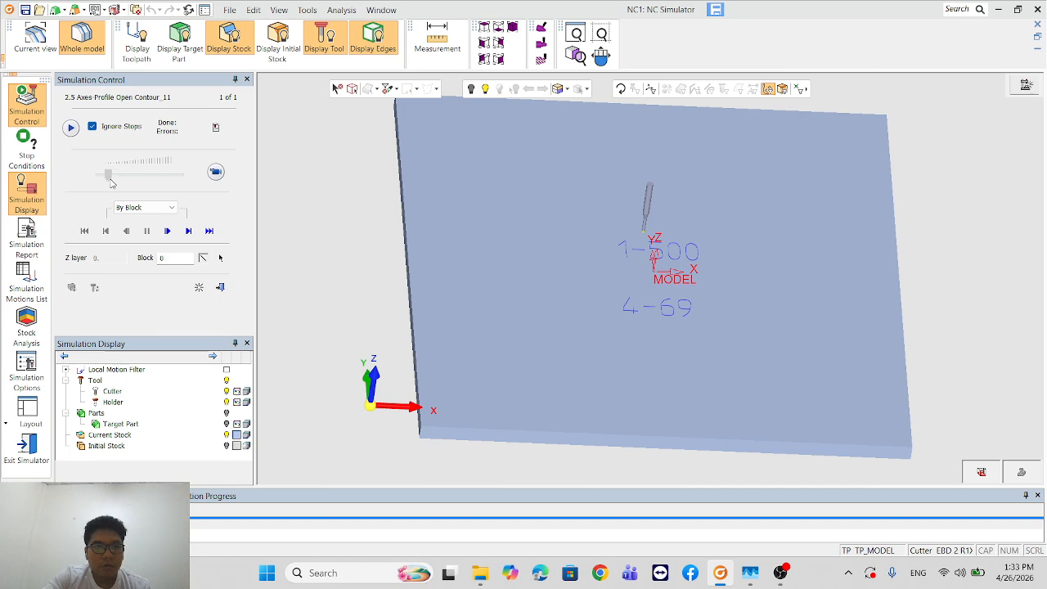
left_click(217, 173)
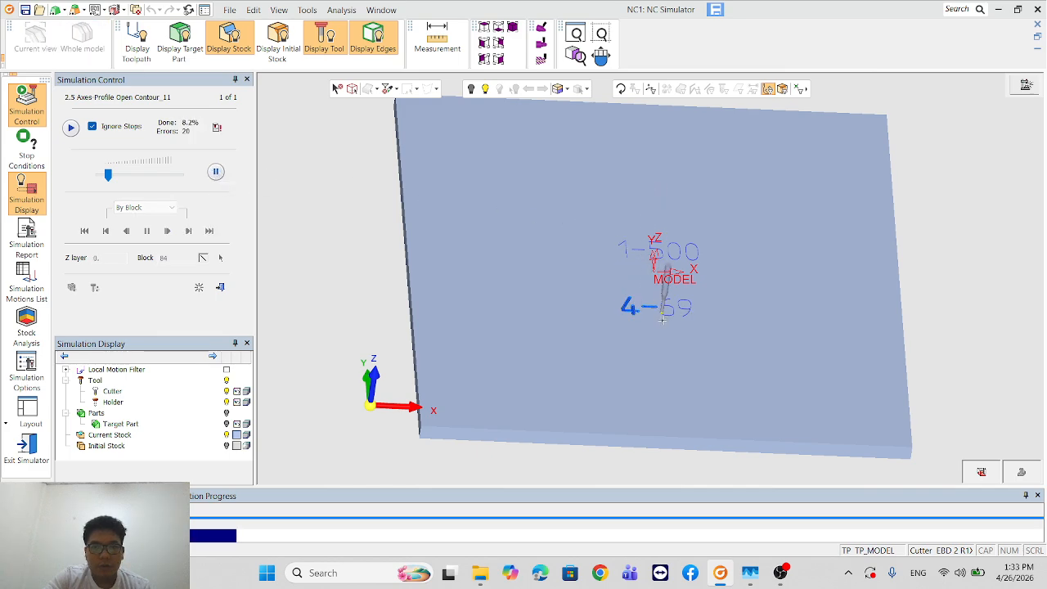
scroll(666, 303, "up", 3)
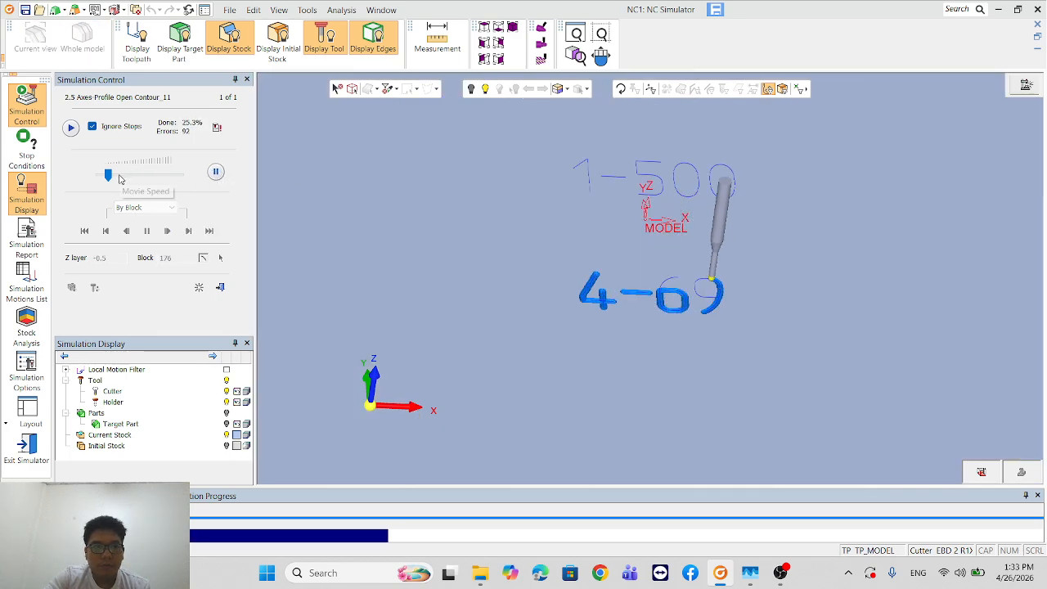
left_click_drag(108, 175, 118, 177)
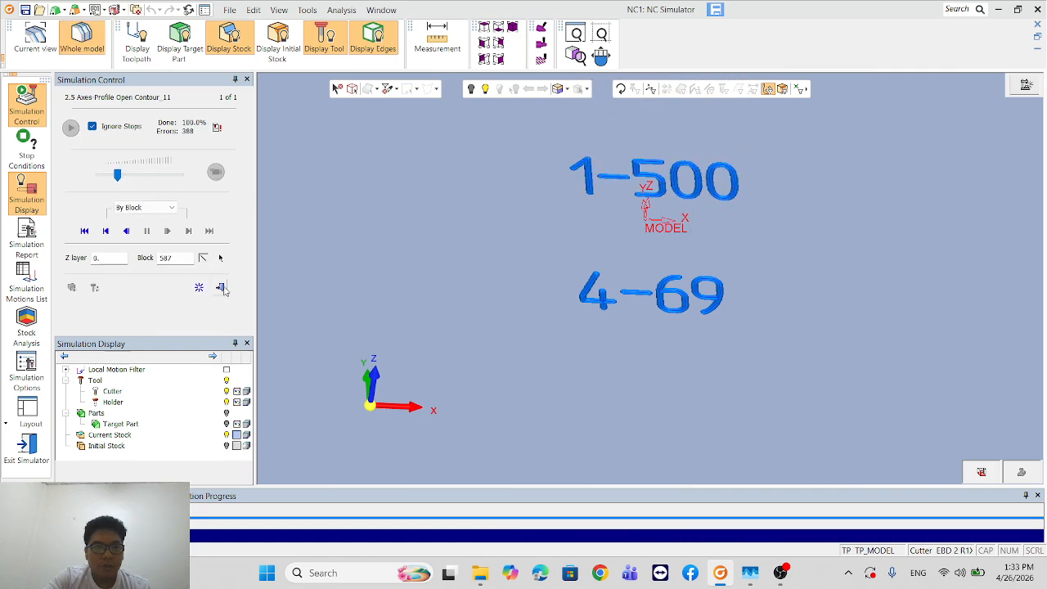
Step: Inspect the engraved text on the simulated plate and open the simulation's error report
scroll(646, 278, "up", 2)
scroll(712, 264, "down", 5)
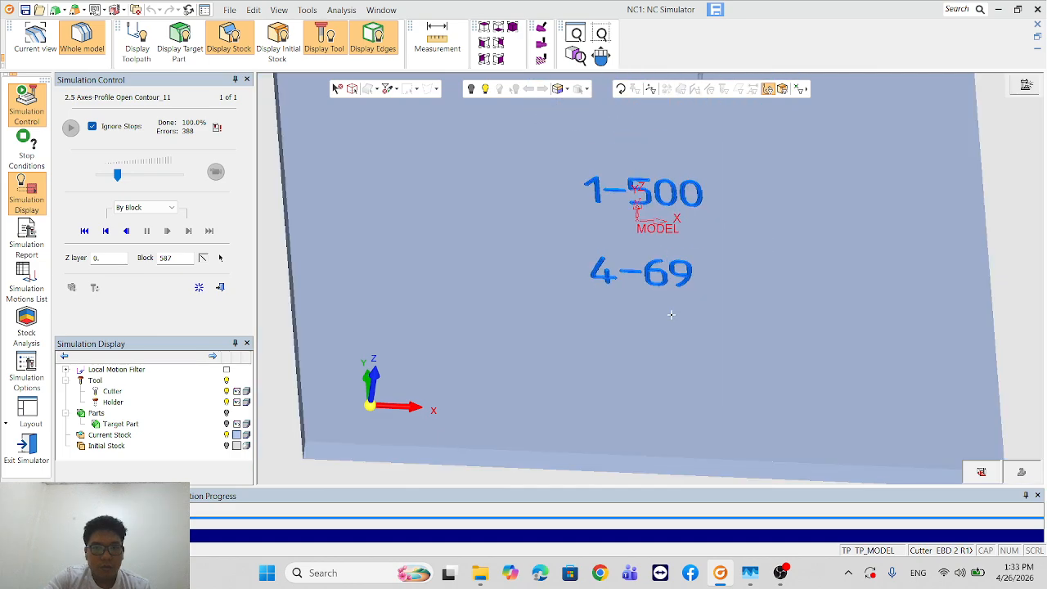
scroll(712, 265, "up", 2)
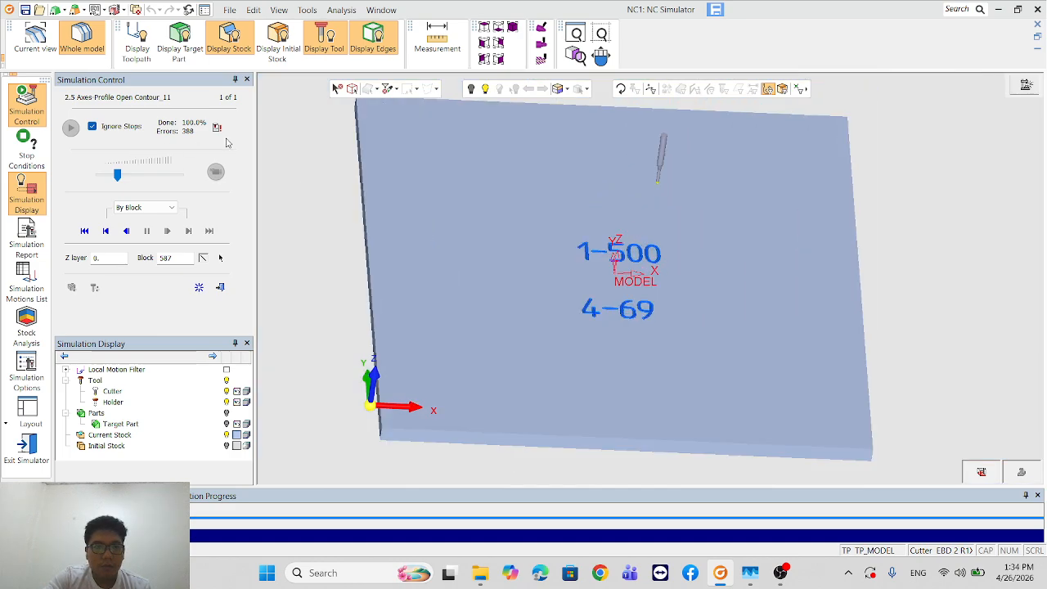
left_click(217, 128)
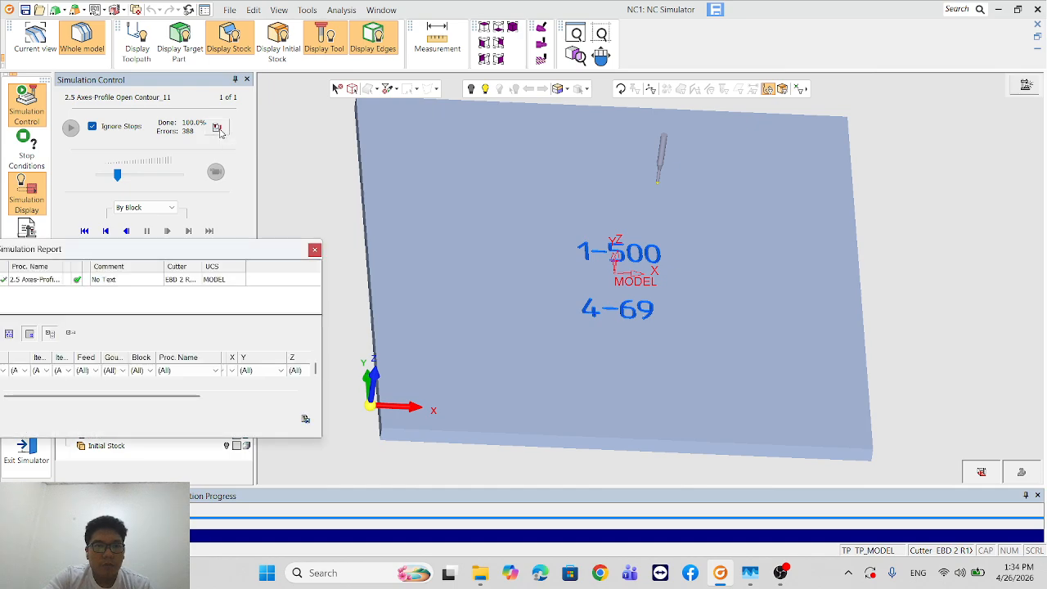
Step: Review the entries in the simulation report, close it, and exit the simulator, accepting the loss of the stock removal calculations
left_click_drag(153, 251, 255, 214)
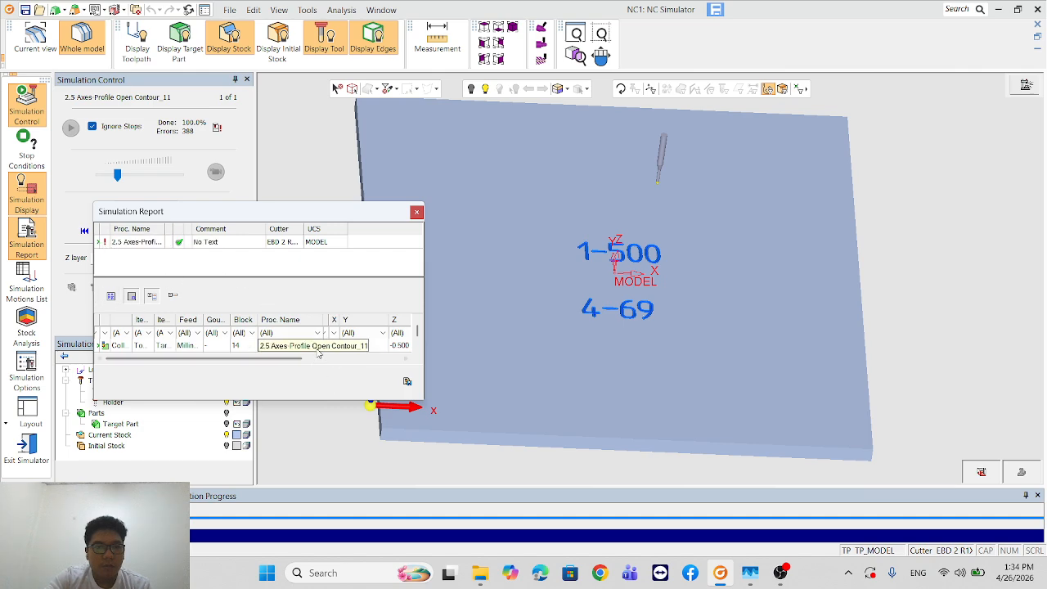
scroll(287, 351, "down", 2)
left_click(417, 212)
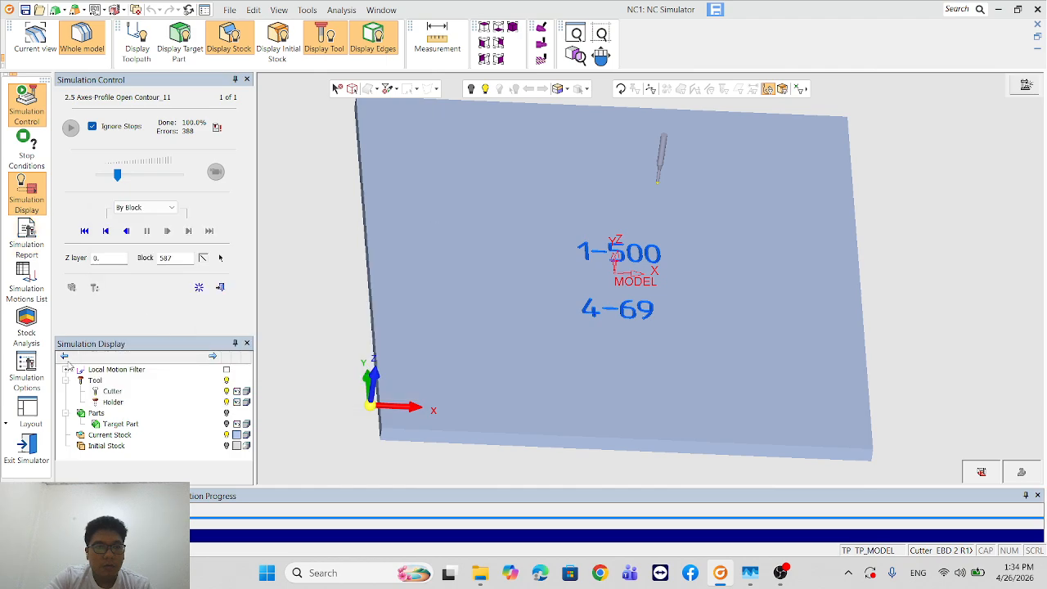
left_click(26, 448)
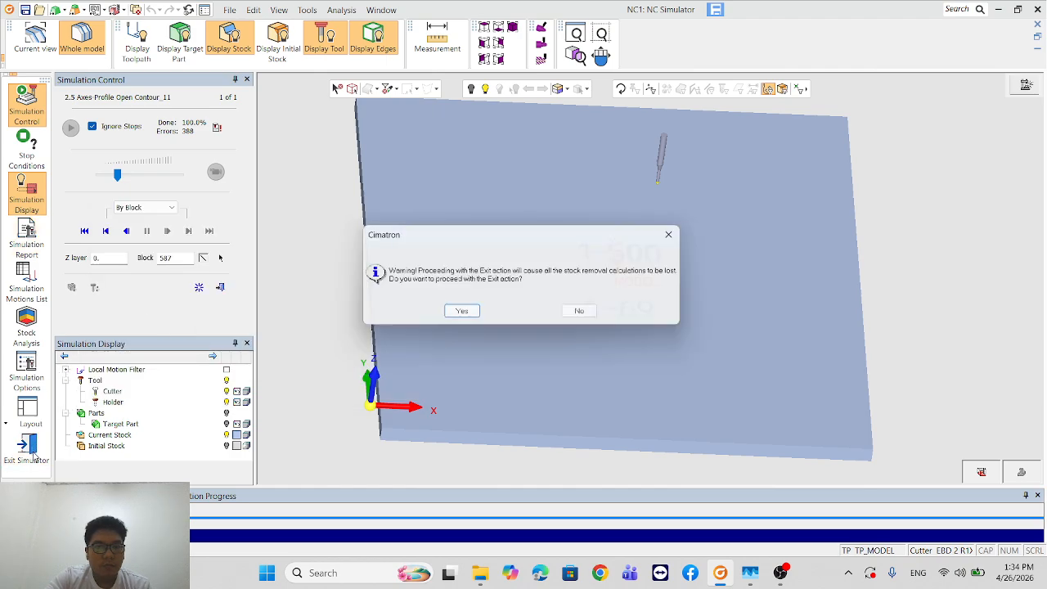
left_click(460, 314)
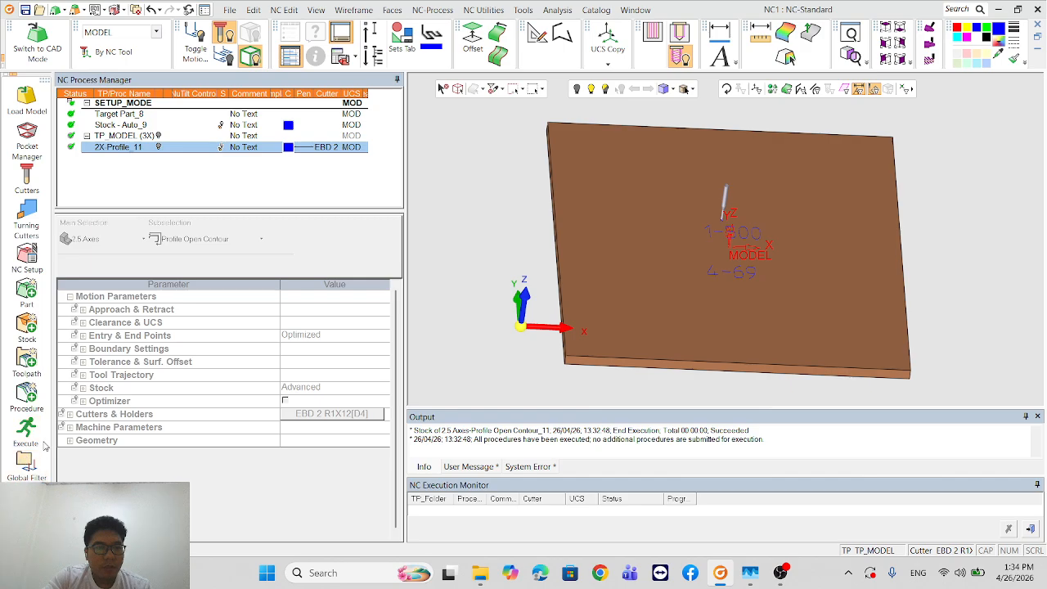
Step: Open the 2X-Profile procedure in the Navigator and switch the plate to wireframe display to expose the toolpath around the text
left_click(39, 536)
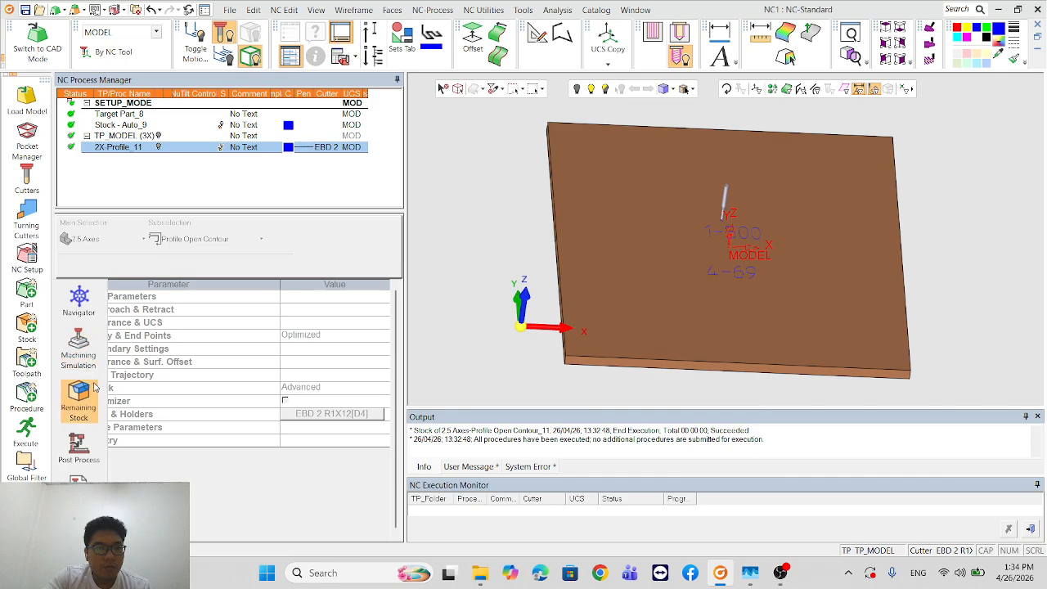
left_click(78, 301)
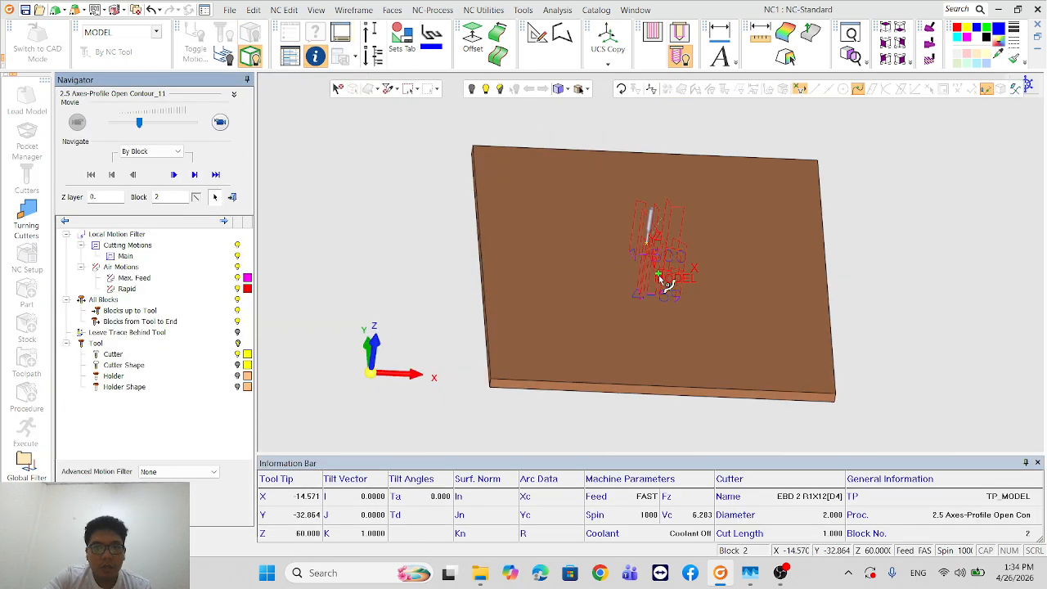
scroll(658, 319, "down", 5)
scroll(651, 287, "up", 5)
scroll(643, 268, "up", 1)
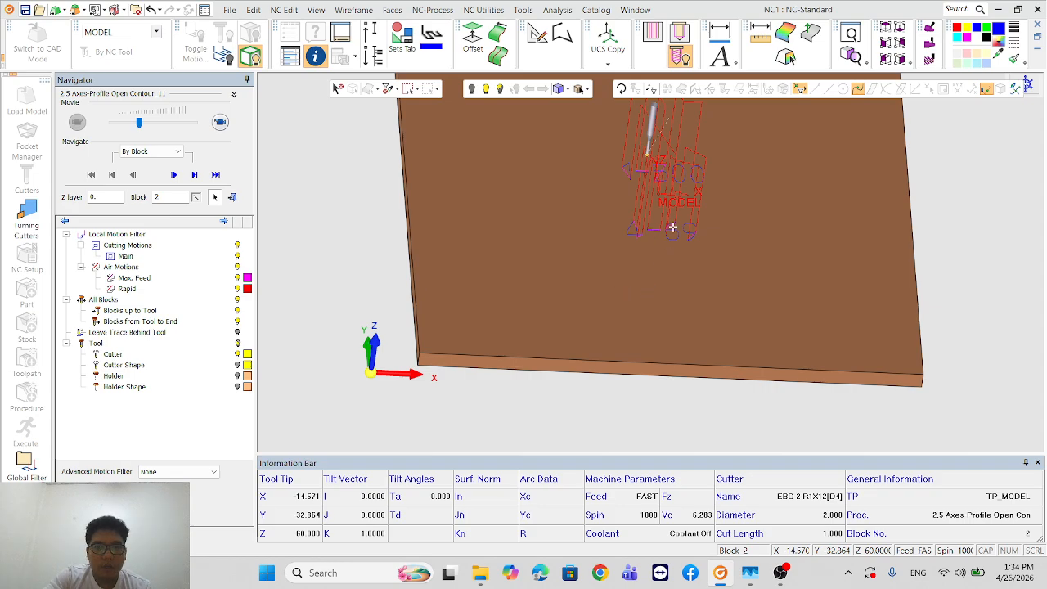
left_click(559, 90)
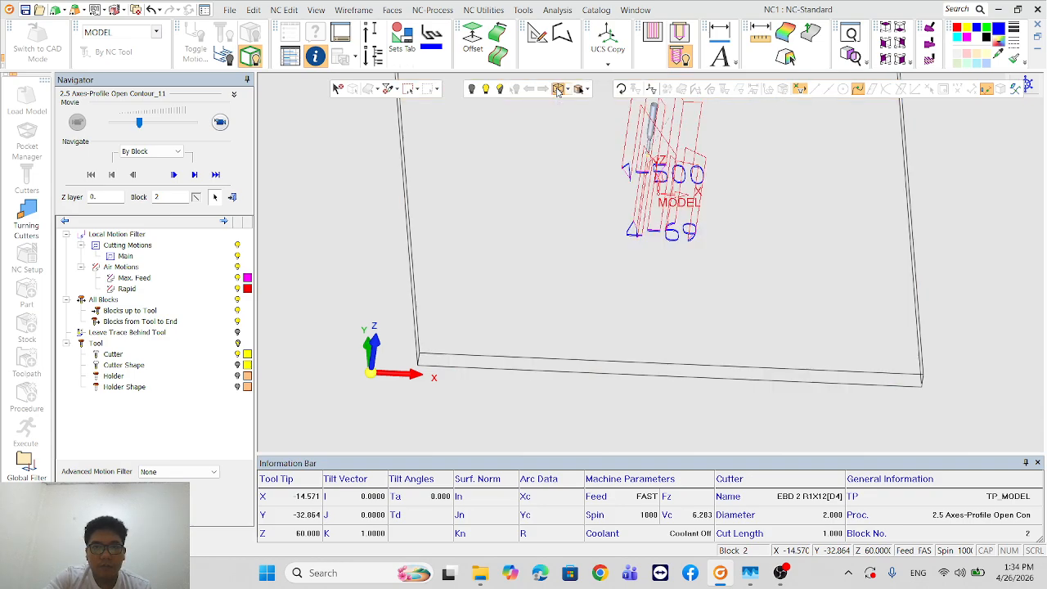
scroll(654, 237, "up", 3)
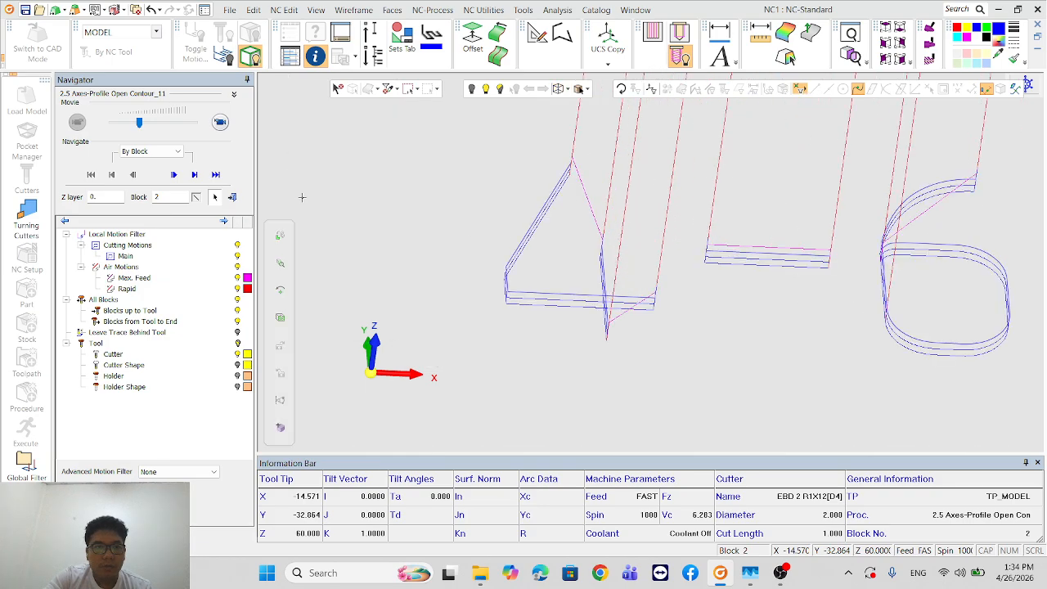
Step: Place the cutter at the lower-left corner of the digit 4 on the deepest pass to check its Z level
left_click(508, 302)
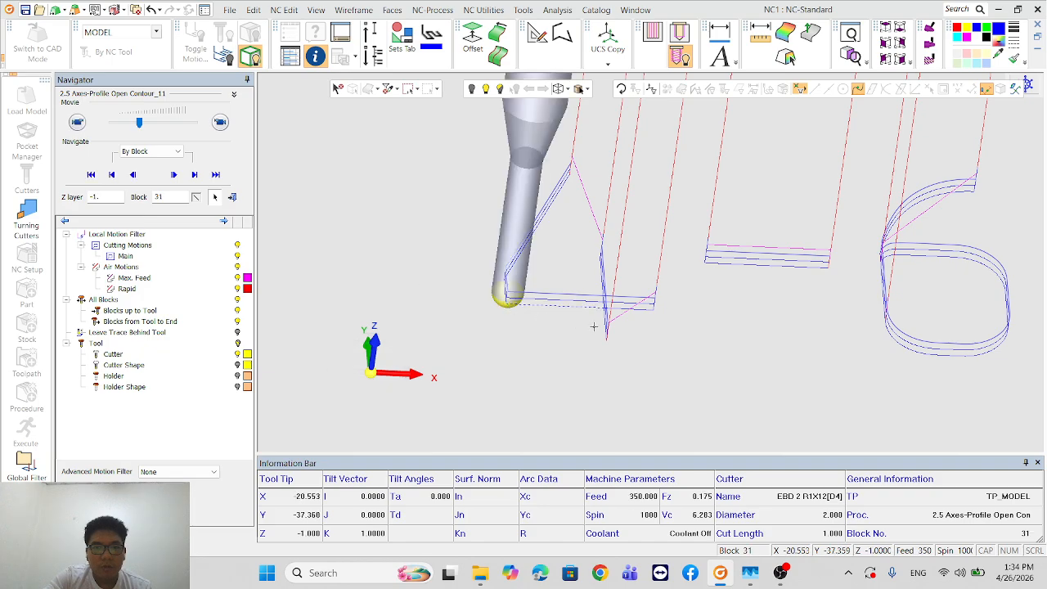
scroll(589, 320, "up", 5)
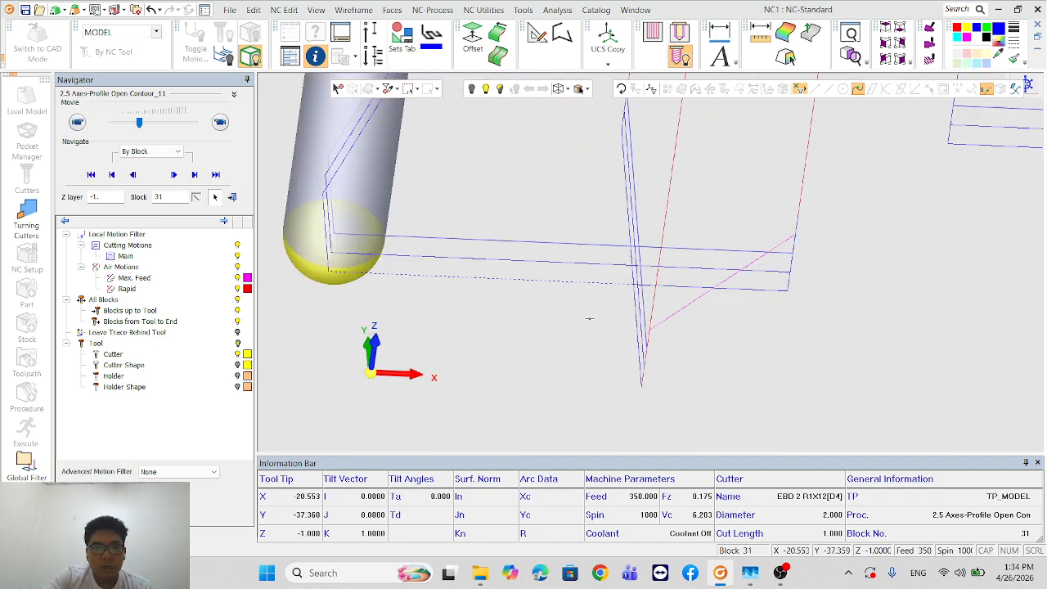
scroll(589, 318, "down", 7)
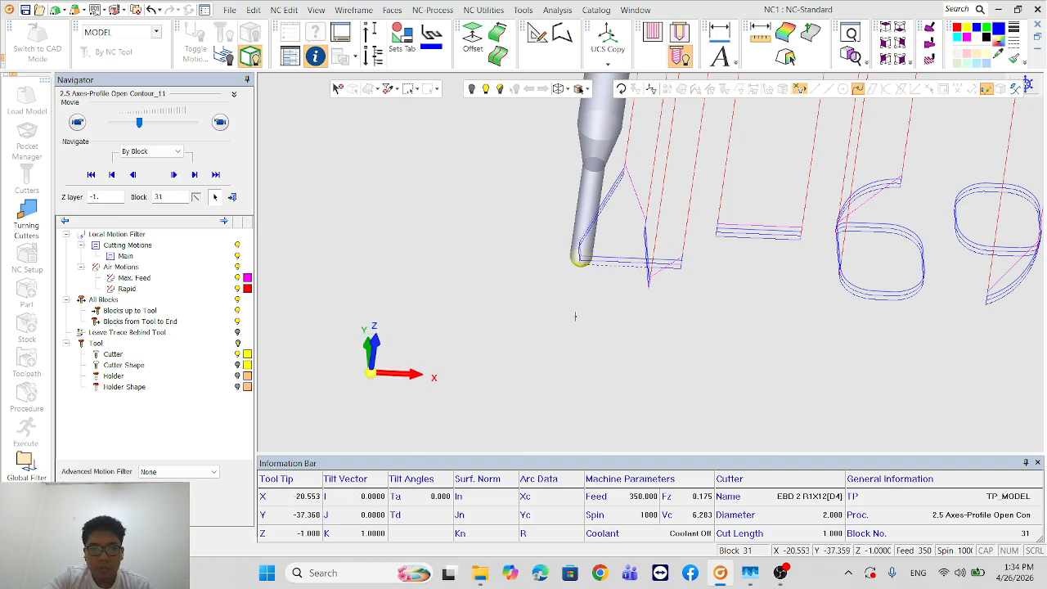
scroll(591, 264, "down", 3)
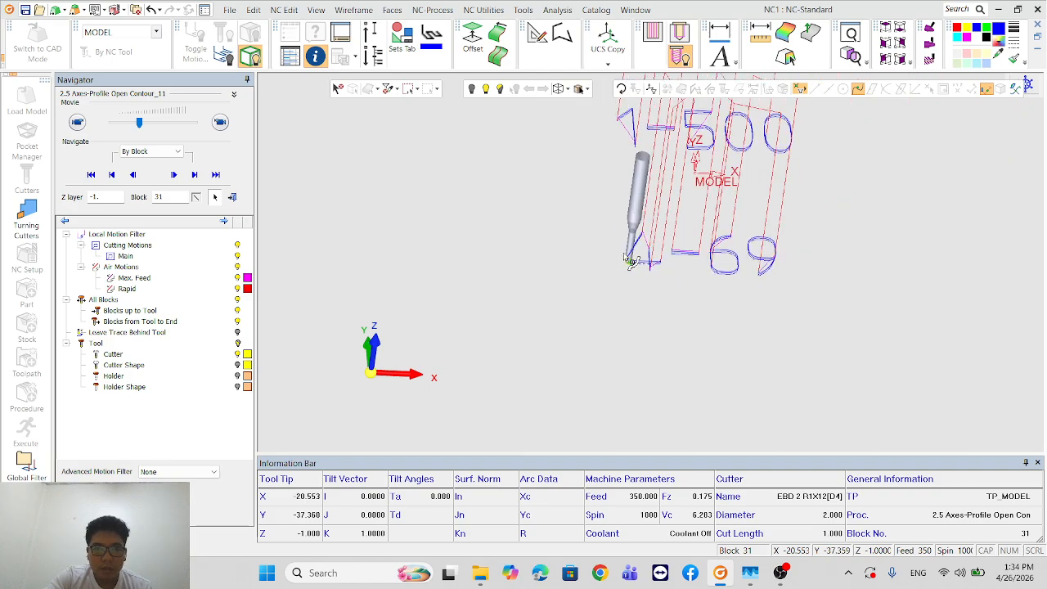
Step: Place the cutter at two points of the digit 4 on the middle pass to check that layer's Z level
scroll(632, 262, "up", 5)
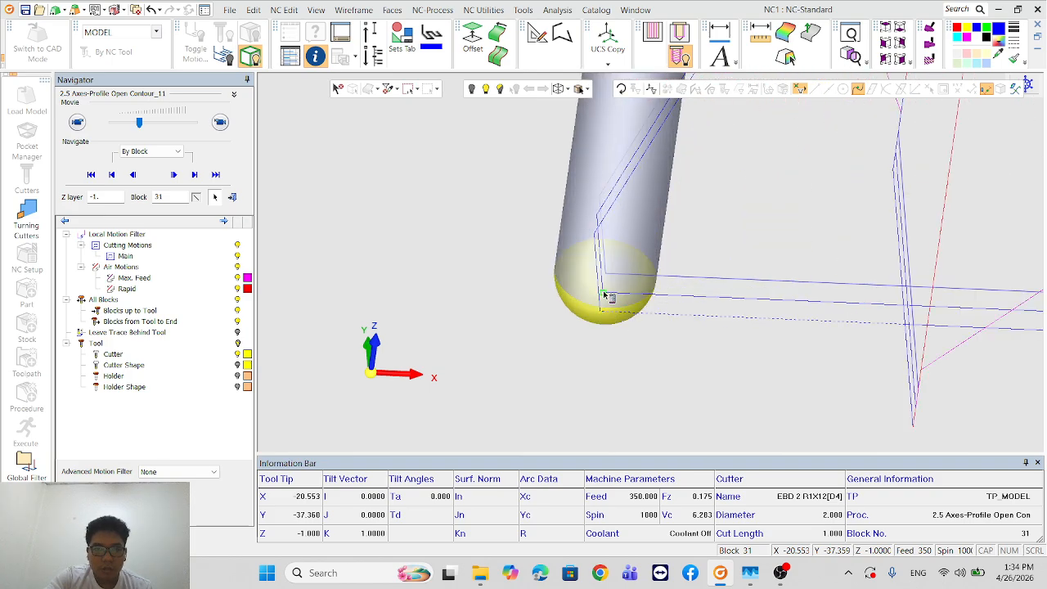
left_click(606, 296)
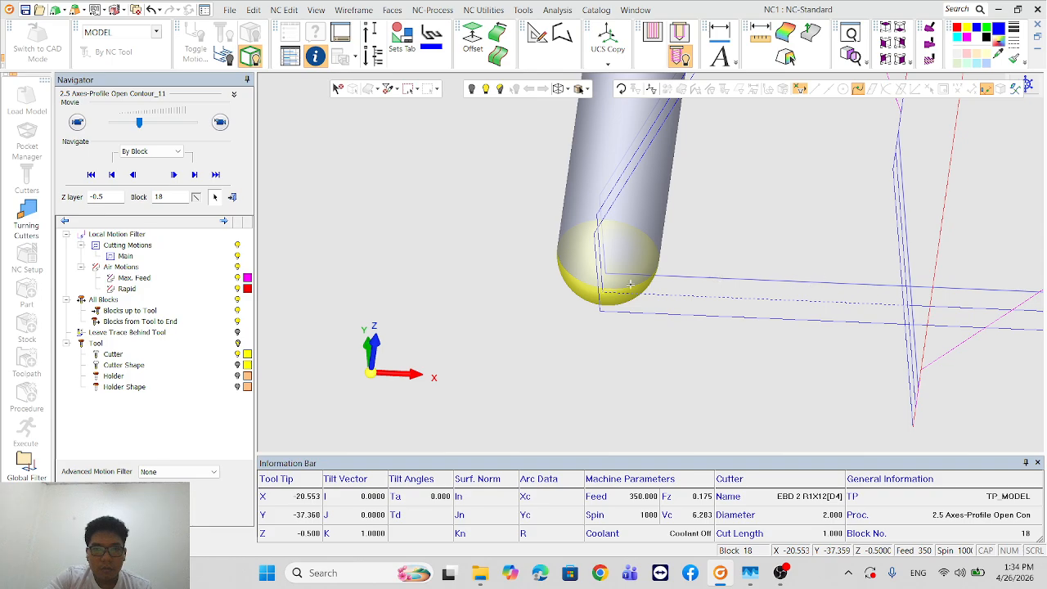
left_click(600, 239)
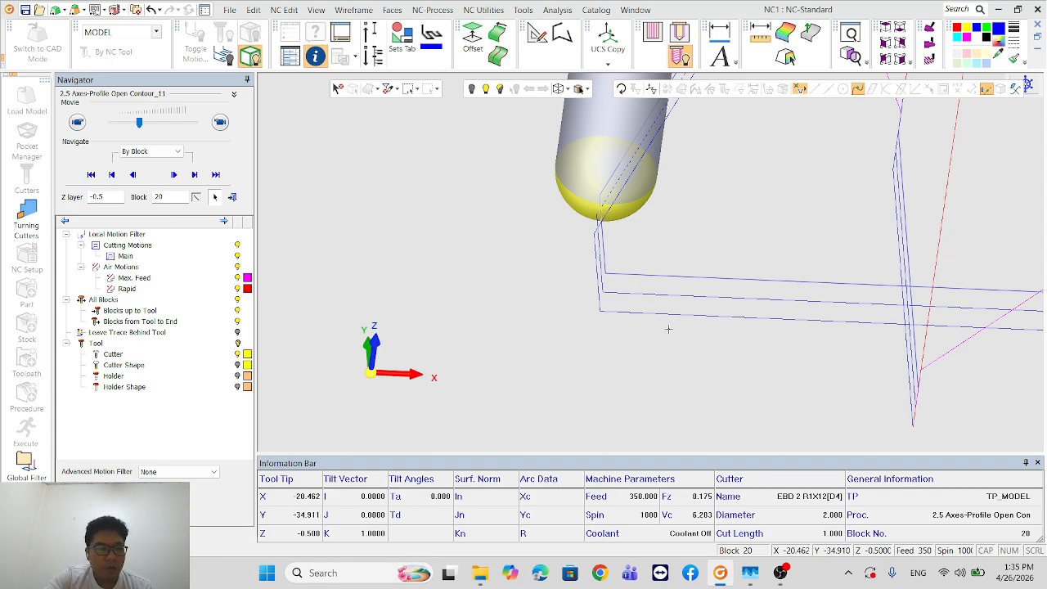
scroll(706, 262, "up", 3)
scroll(621, 285, "down", 6)
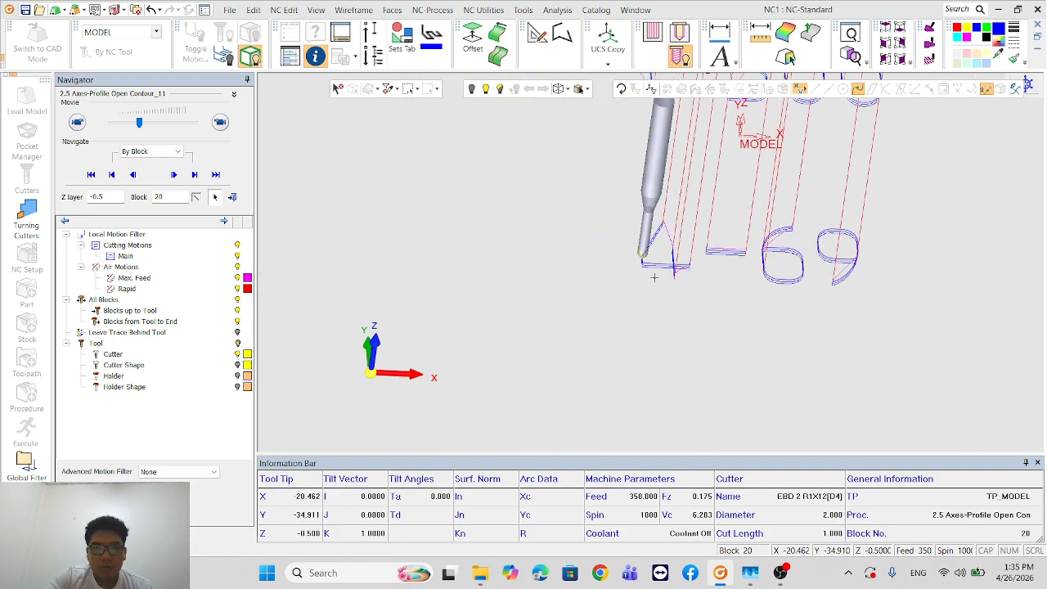
Step: Examine the stacked depth passes and the connecting air motions along the "4-69" toolpath
scroll(654, 278, "up", 2)
scroll(709, 318, "up", 4)
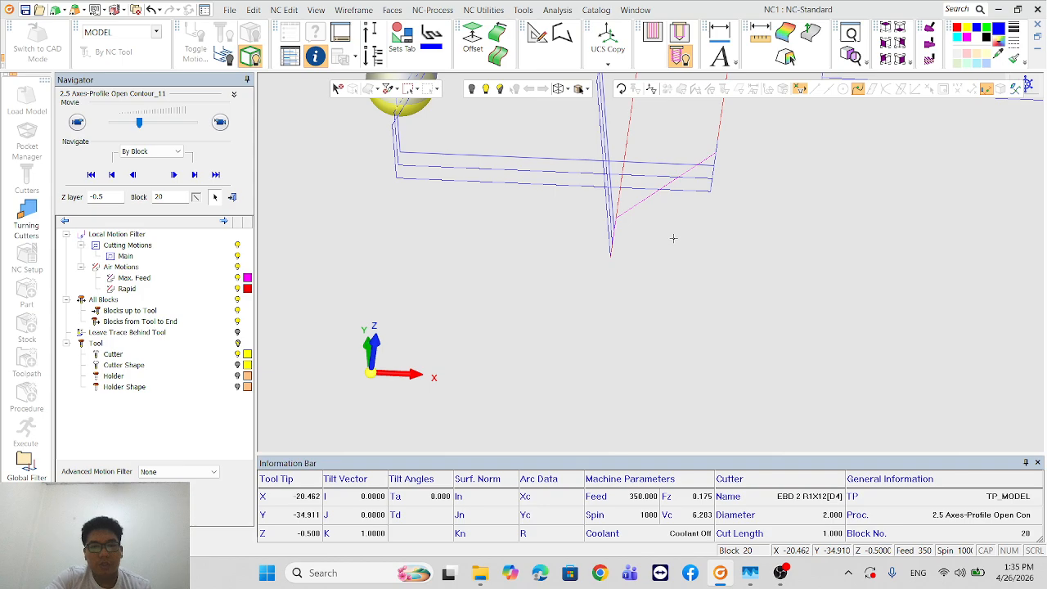
scroll(670, 311, "down", 3)
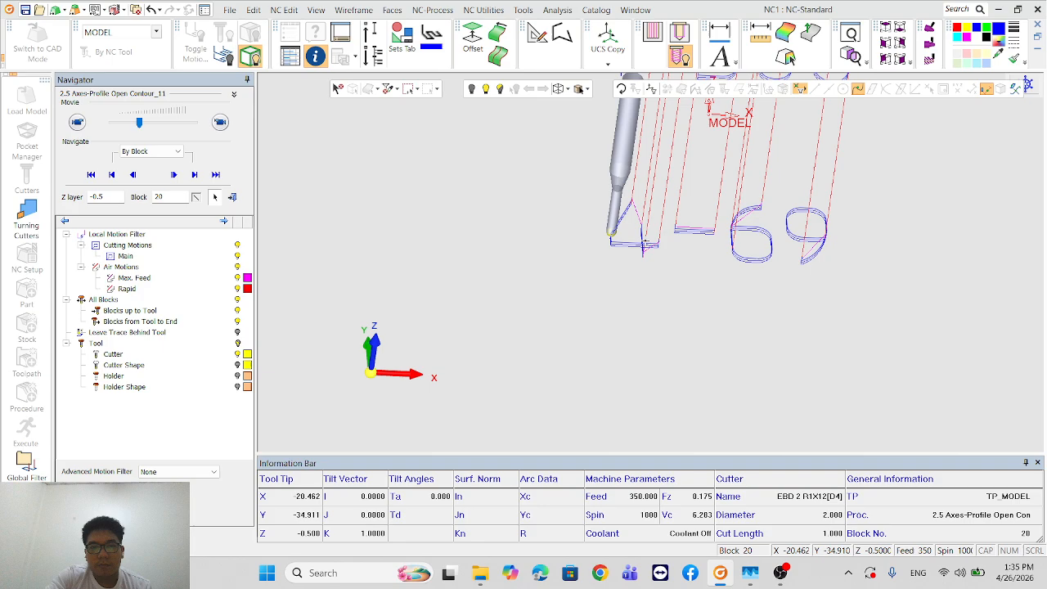
scroll(655, 225, "down", 3)
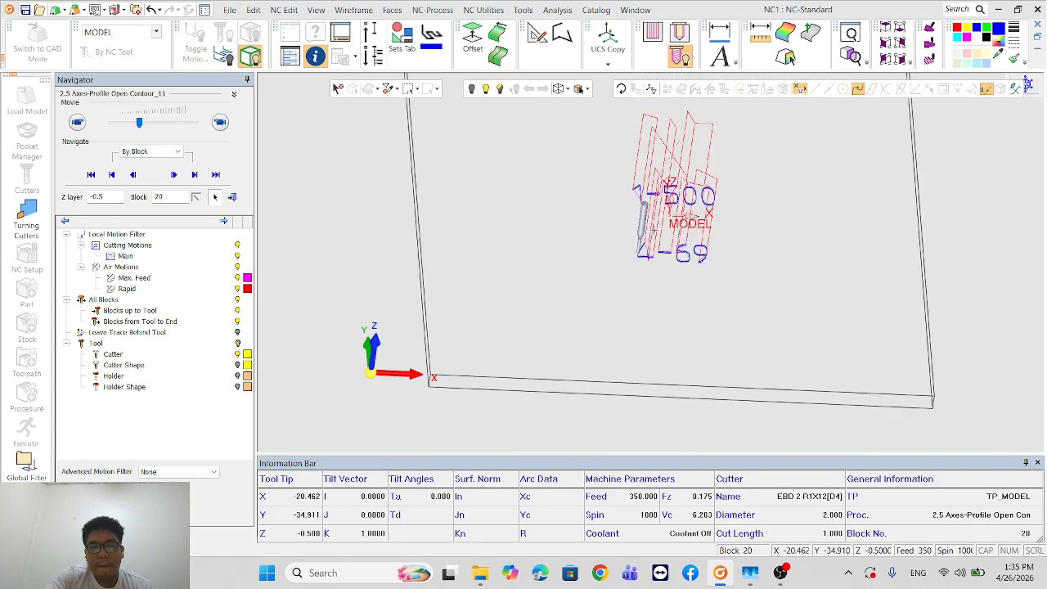
scroll(675, 252, "down", 3)
scroll(650, 265, "up", 5)
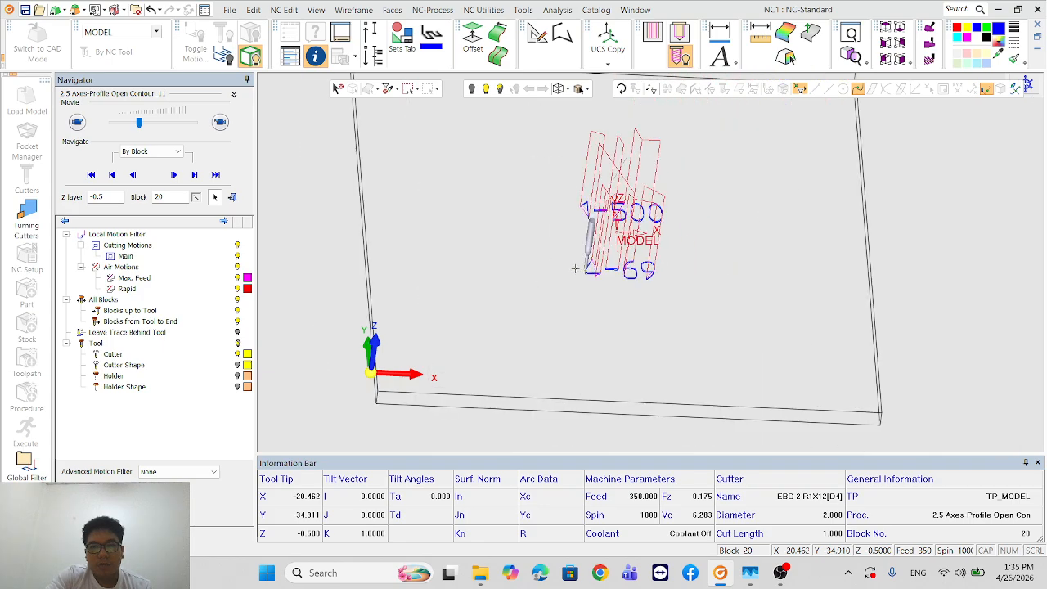
scroll(668, 281, "up", 3)
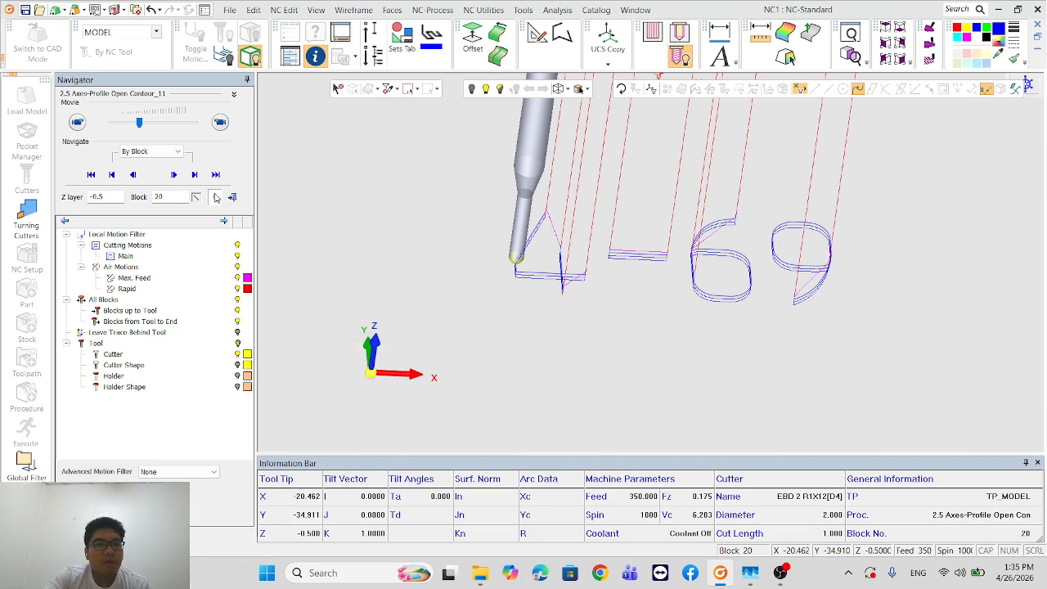
Step: Close the Navigator and bring the whole wireframe plate back into view
mouse_move(264, 210)
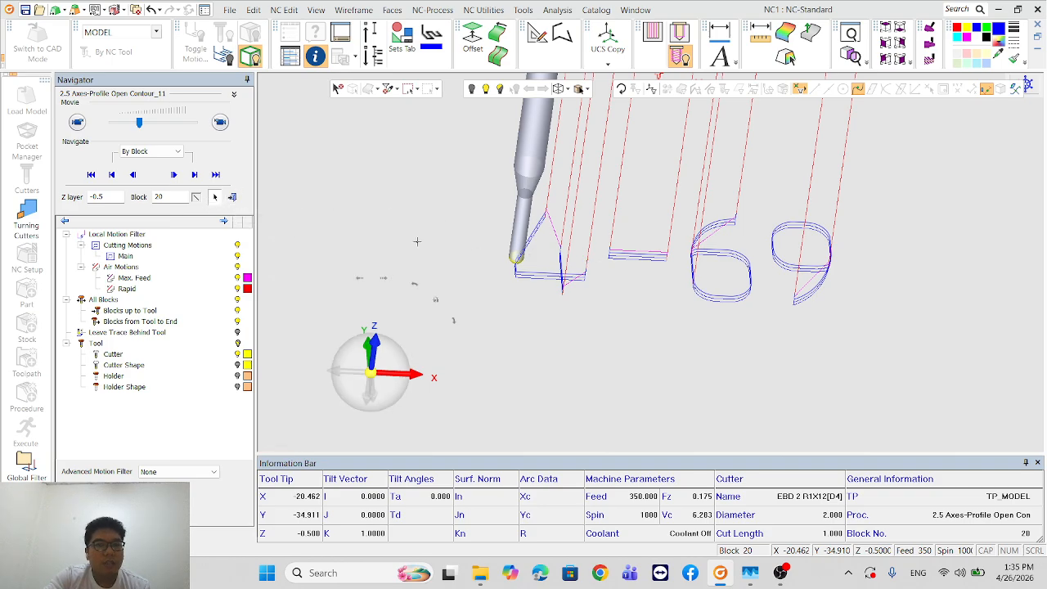
left_click(234, 198)
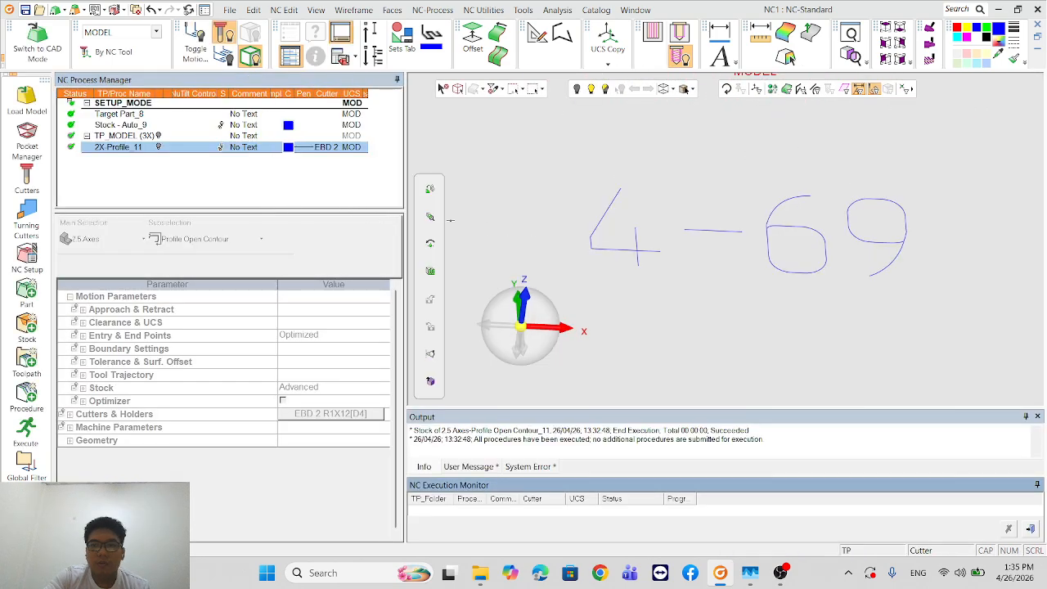
scroll(826, 292, "up", 5)
scroll(782, 284, "down", 6)
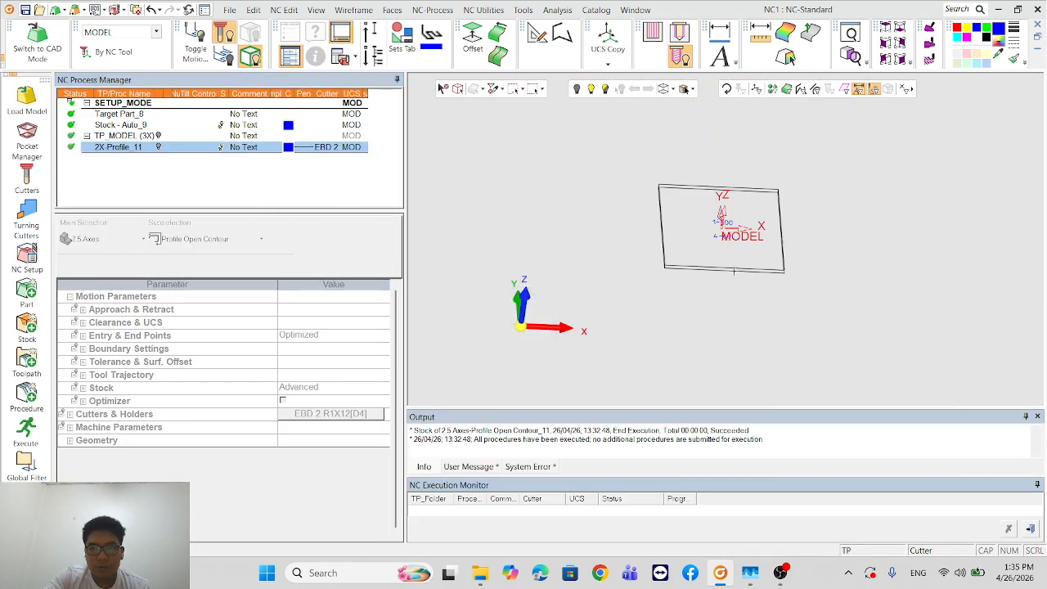